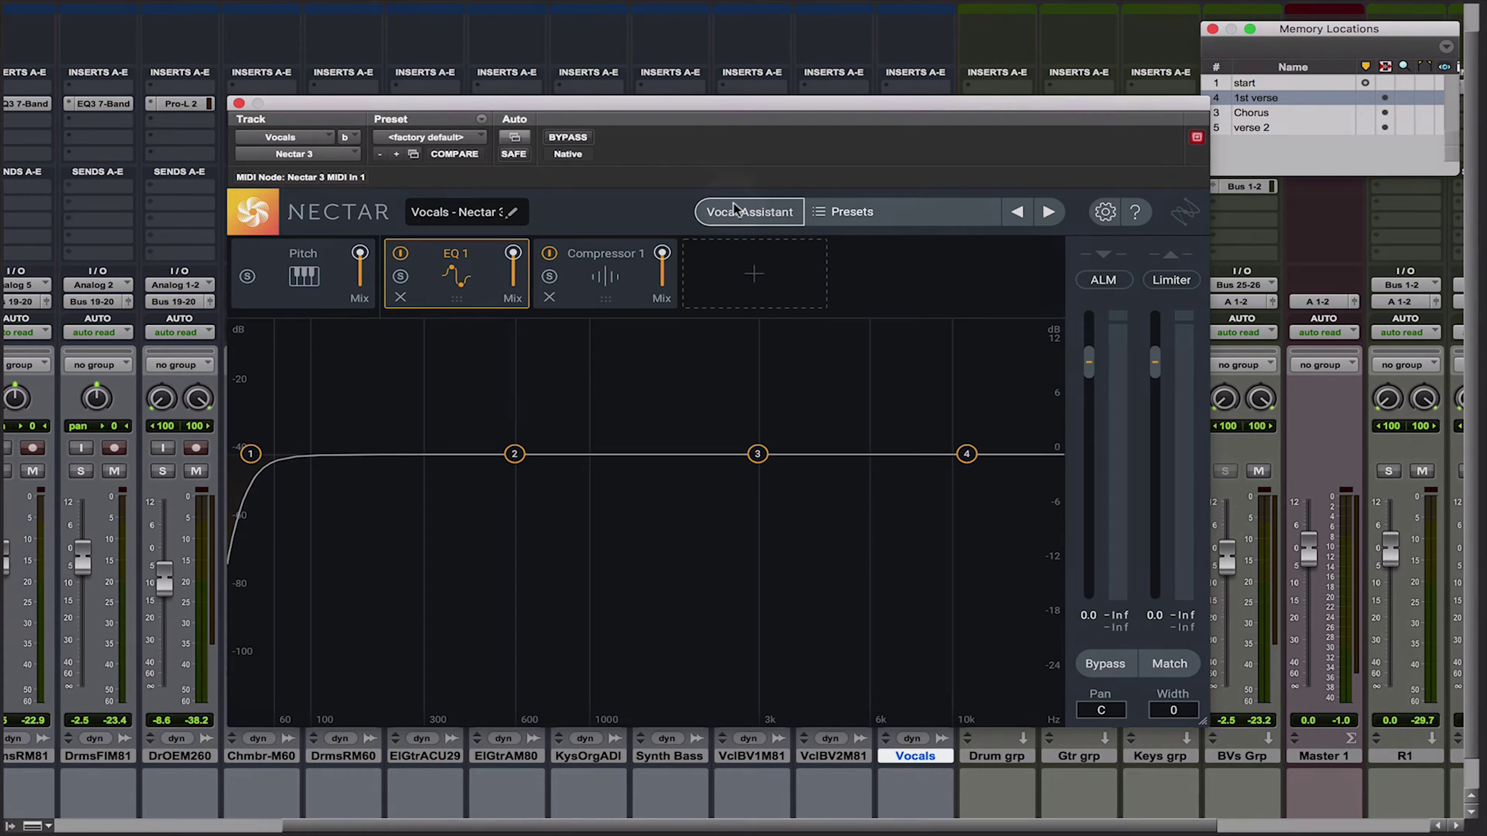
Launch Vocal Assistant on the Vocals track, play the session and start an Assist analysis with the Vintage vibe.
click(741, 210)
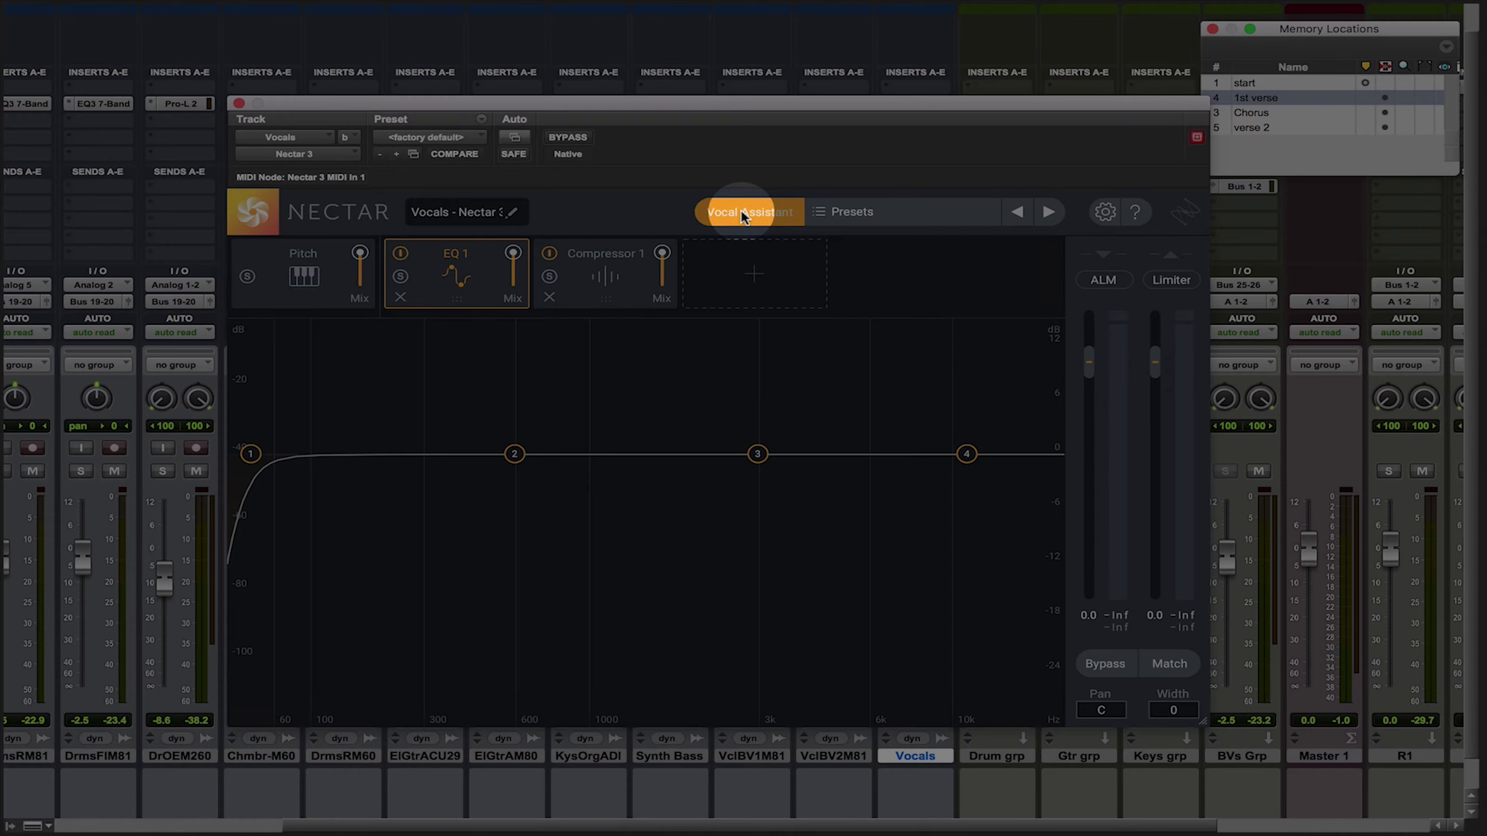
click(741, 212)
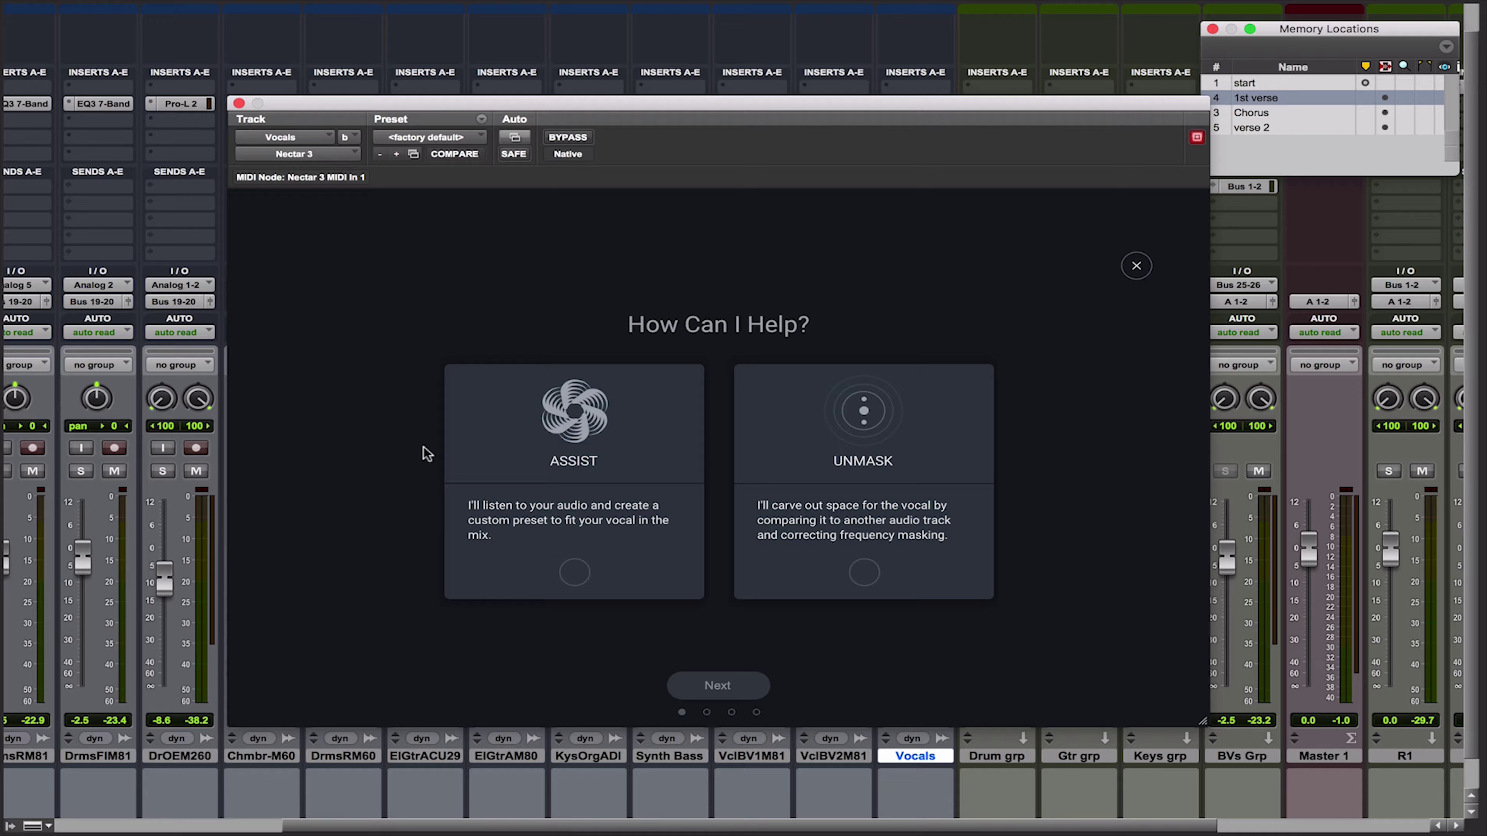
key(space)
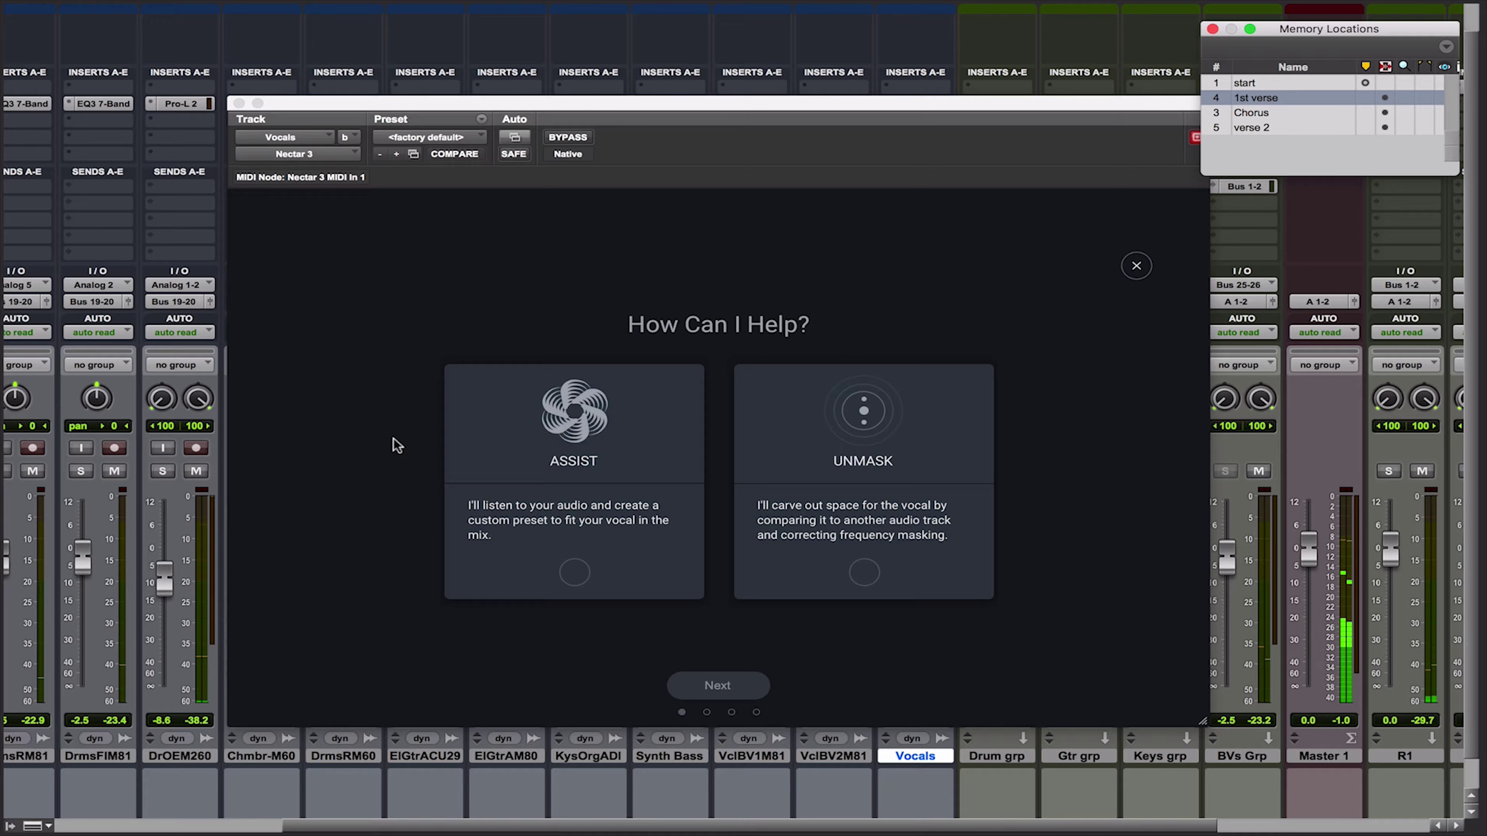
click(575, 572)
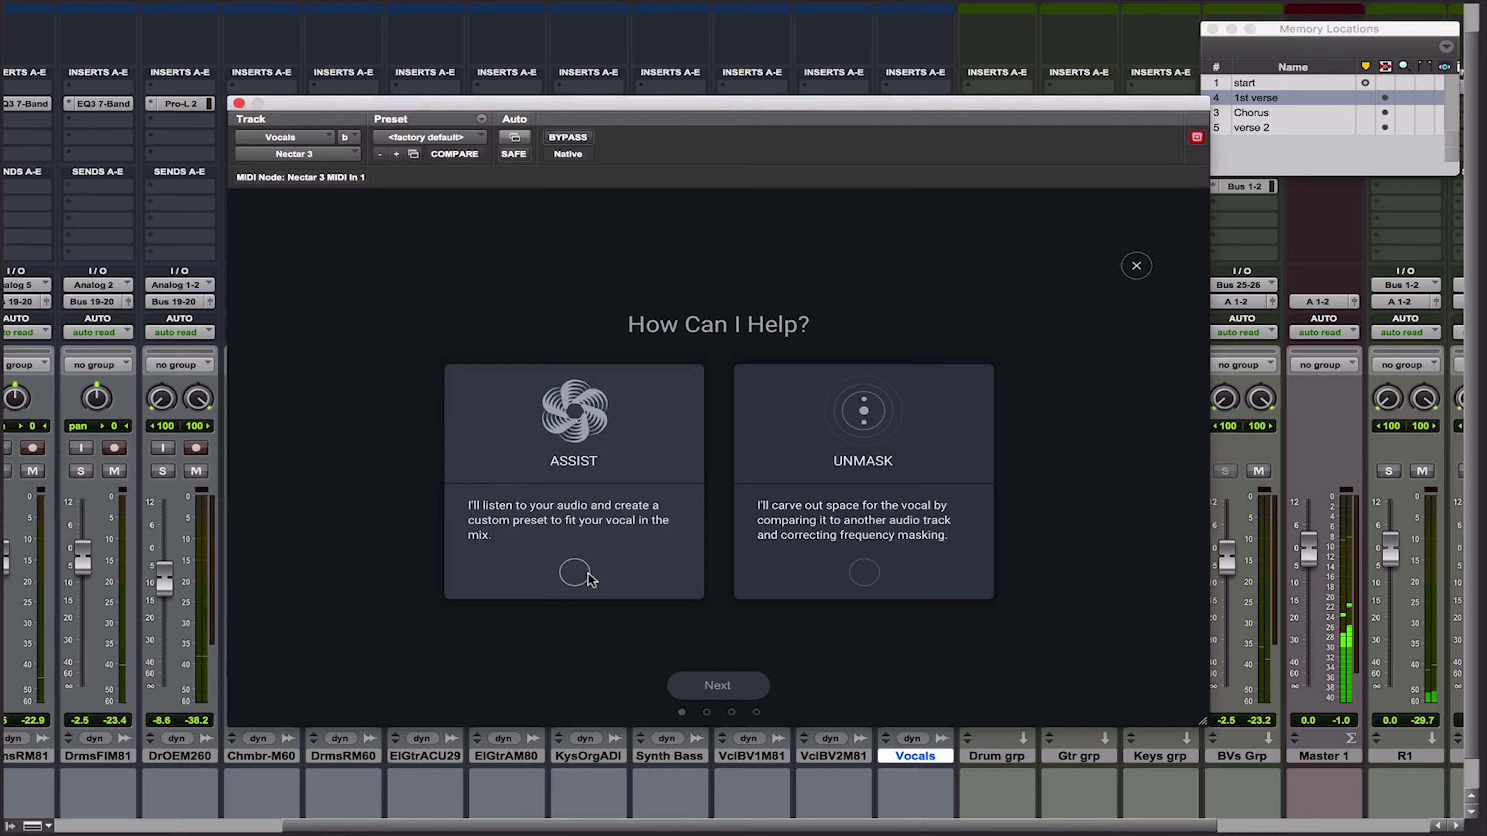
click(712, 691)
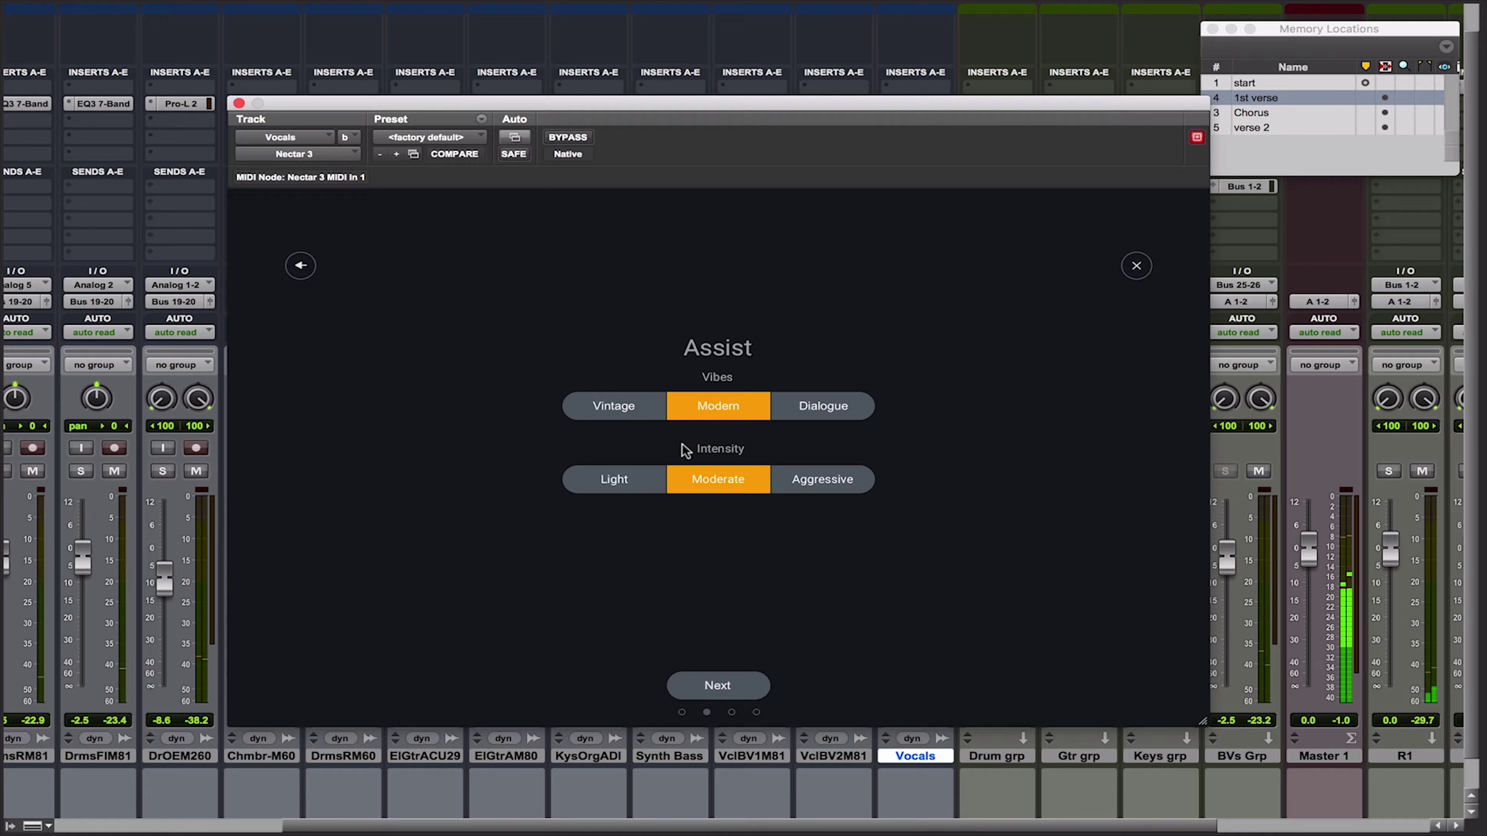
click(625, 412)
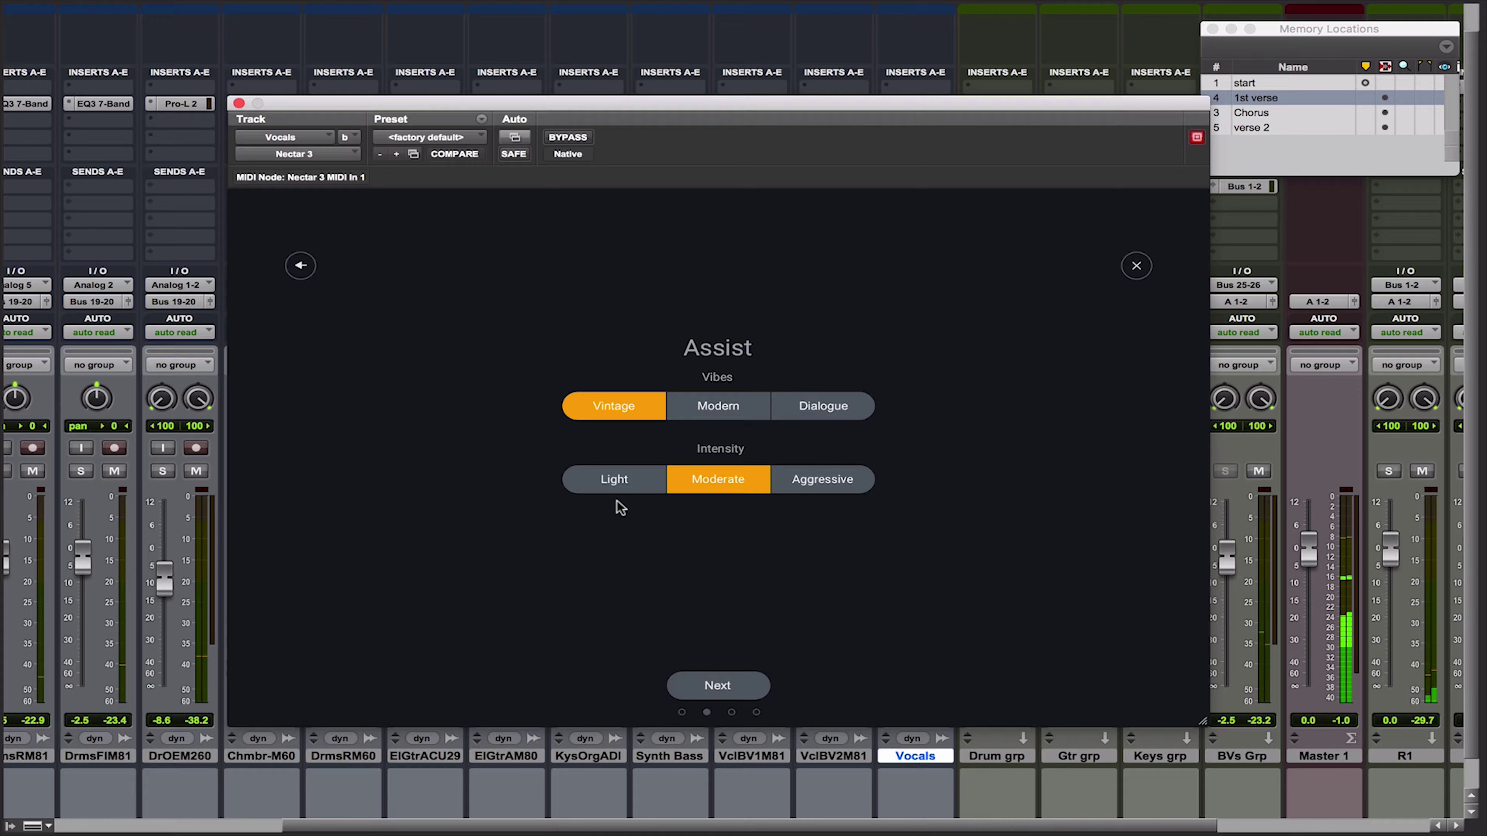
click(721, 687)
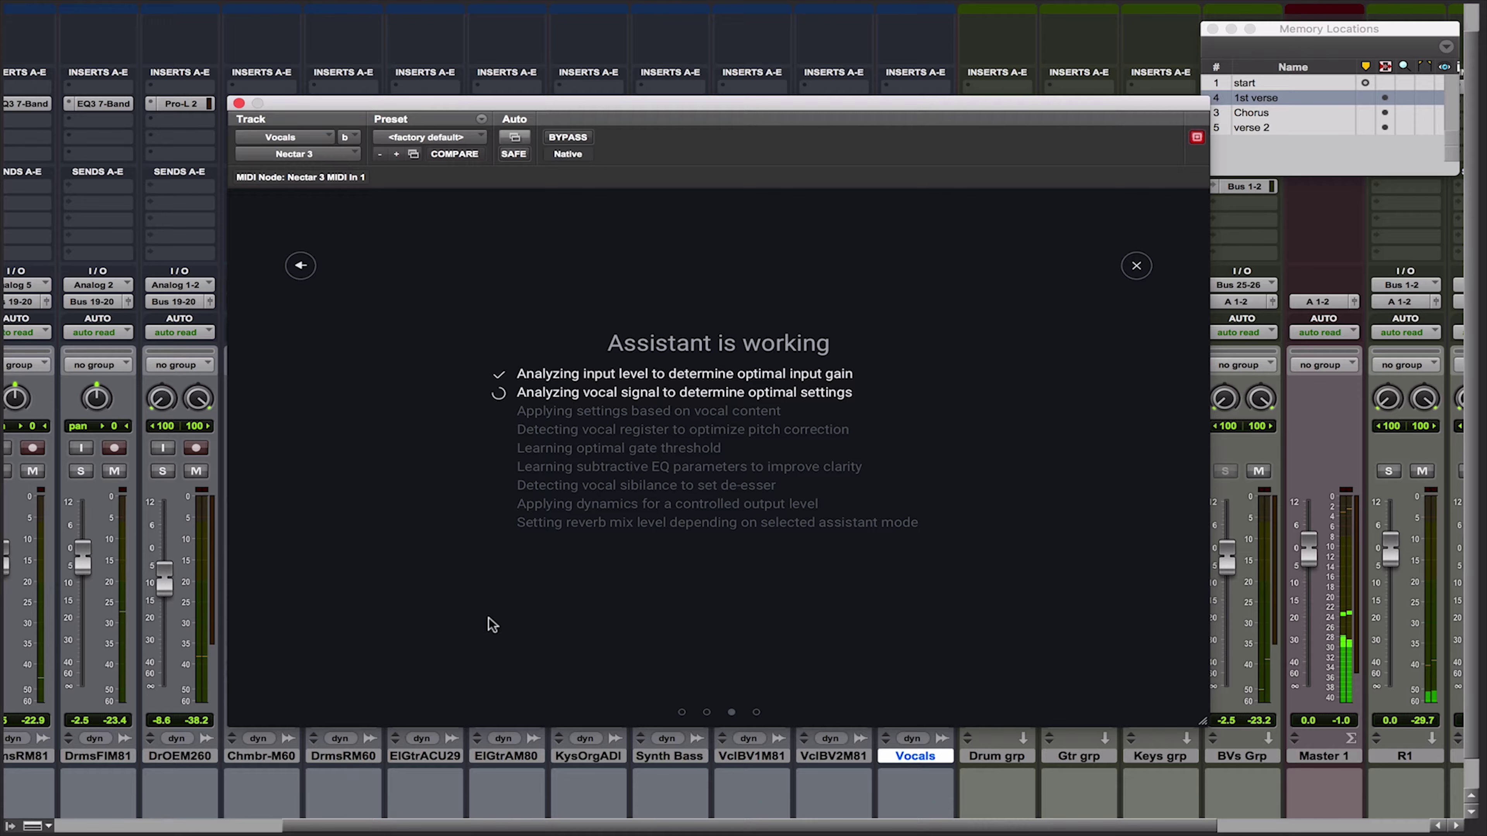
Uncover the Master 1 inserts, reduce the master Pro-L 2 limiter's gain to about +3.8 dB and close it.
drag(1281, 34, 1038, 29)
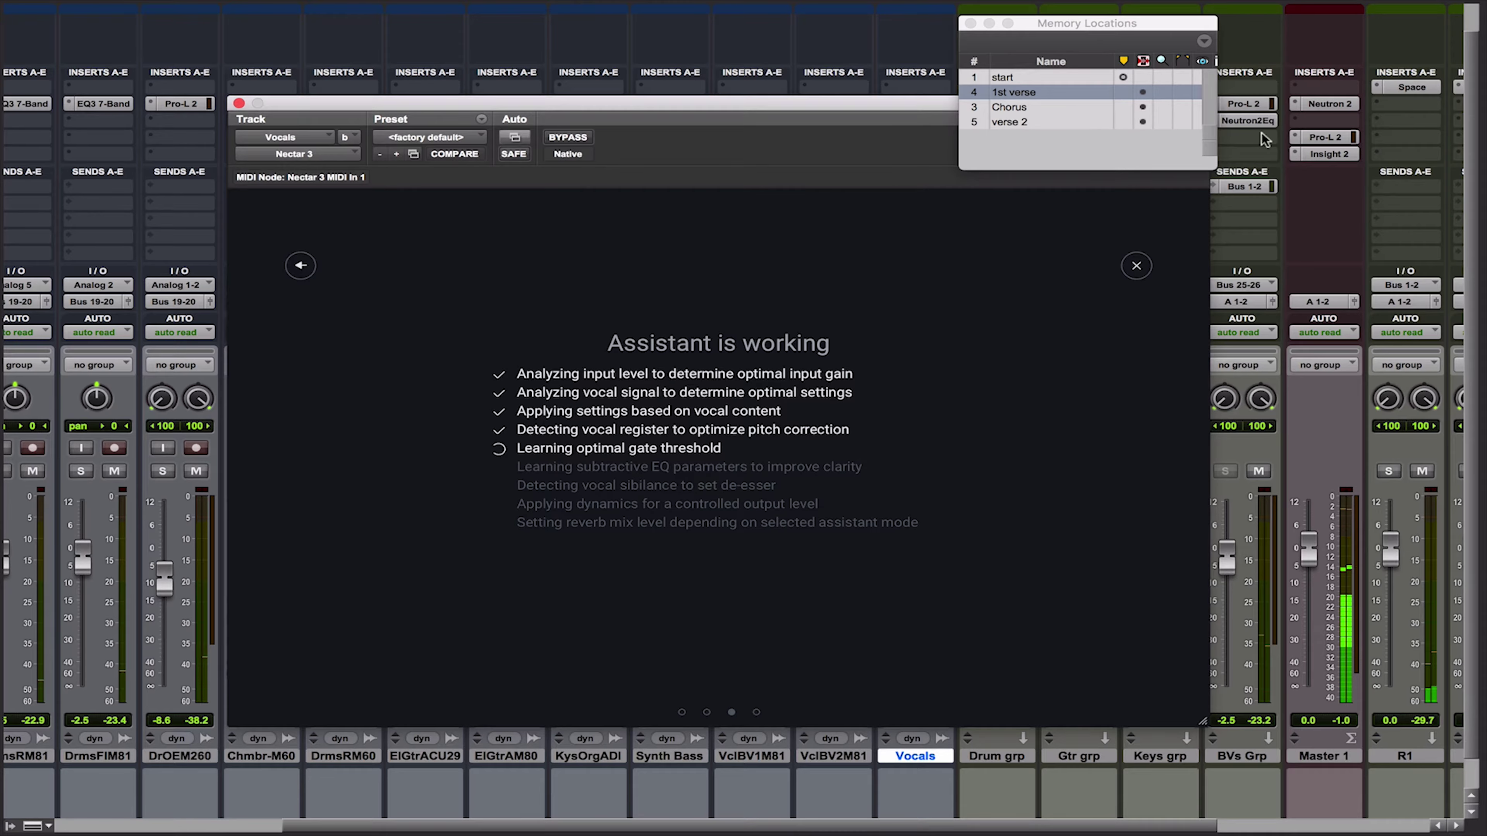
click(1317, 138)
click(1317, 138)
click(1318, 139)
drag(274, 437, 281, 499)
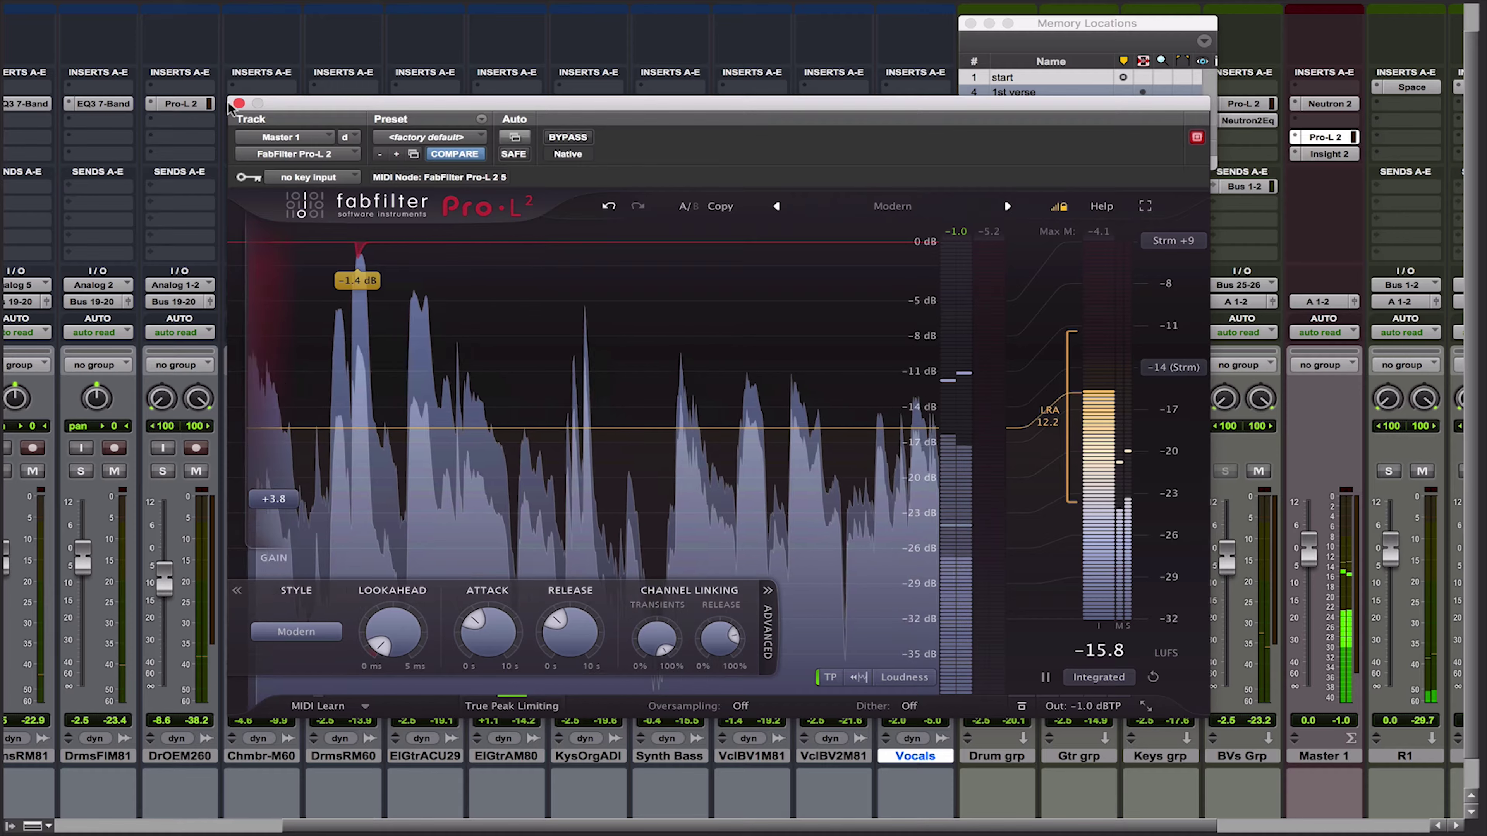
mouse_move(275, 507)
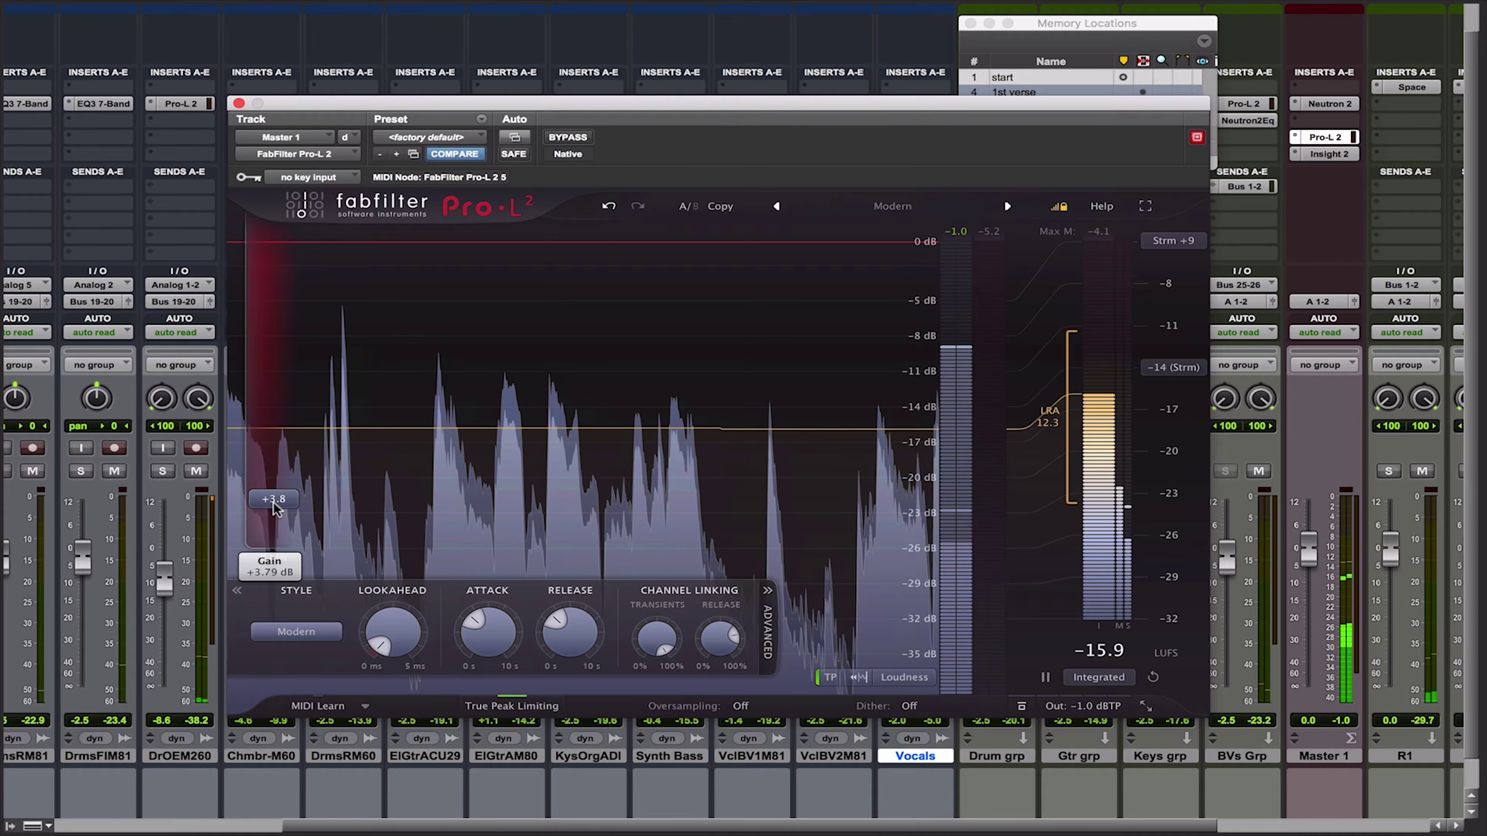
click(239, 104)
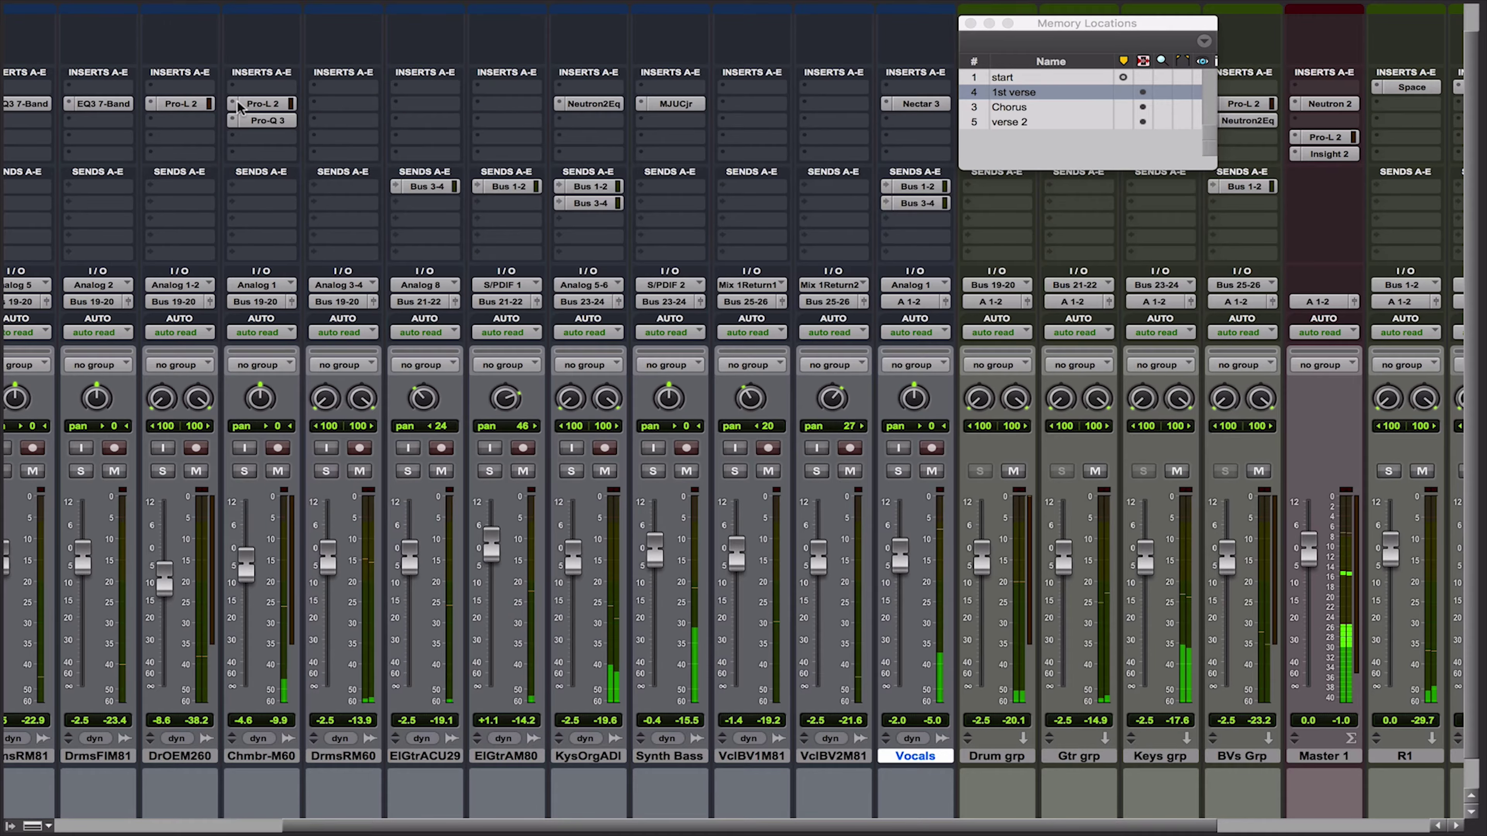
Reopen Nectar 3 on the Vocals track and accept the assistant's suggested settings.
click(921, 105)
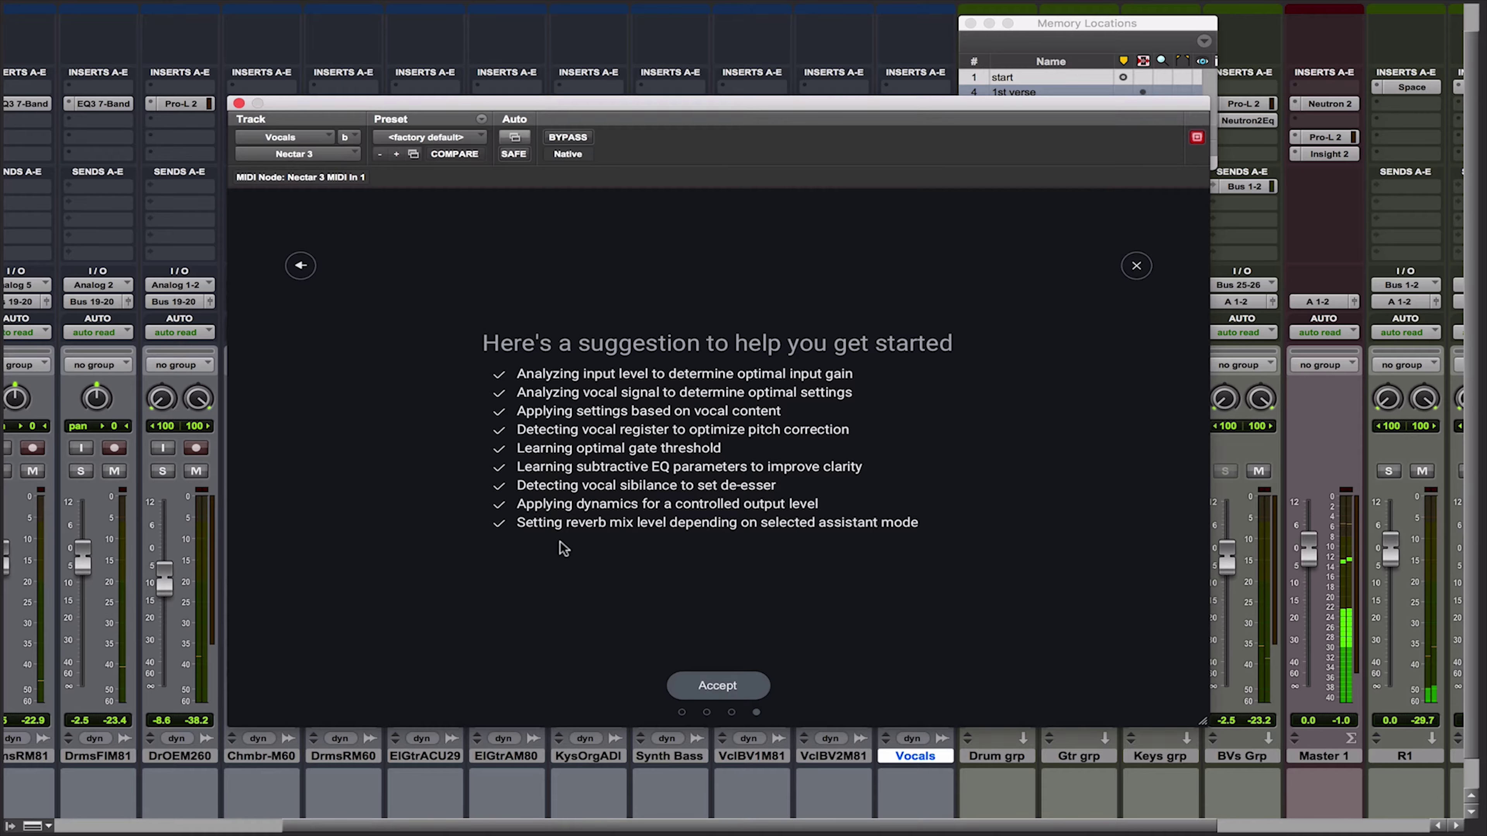
click(691, 681)
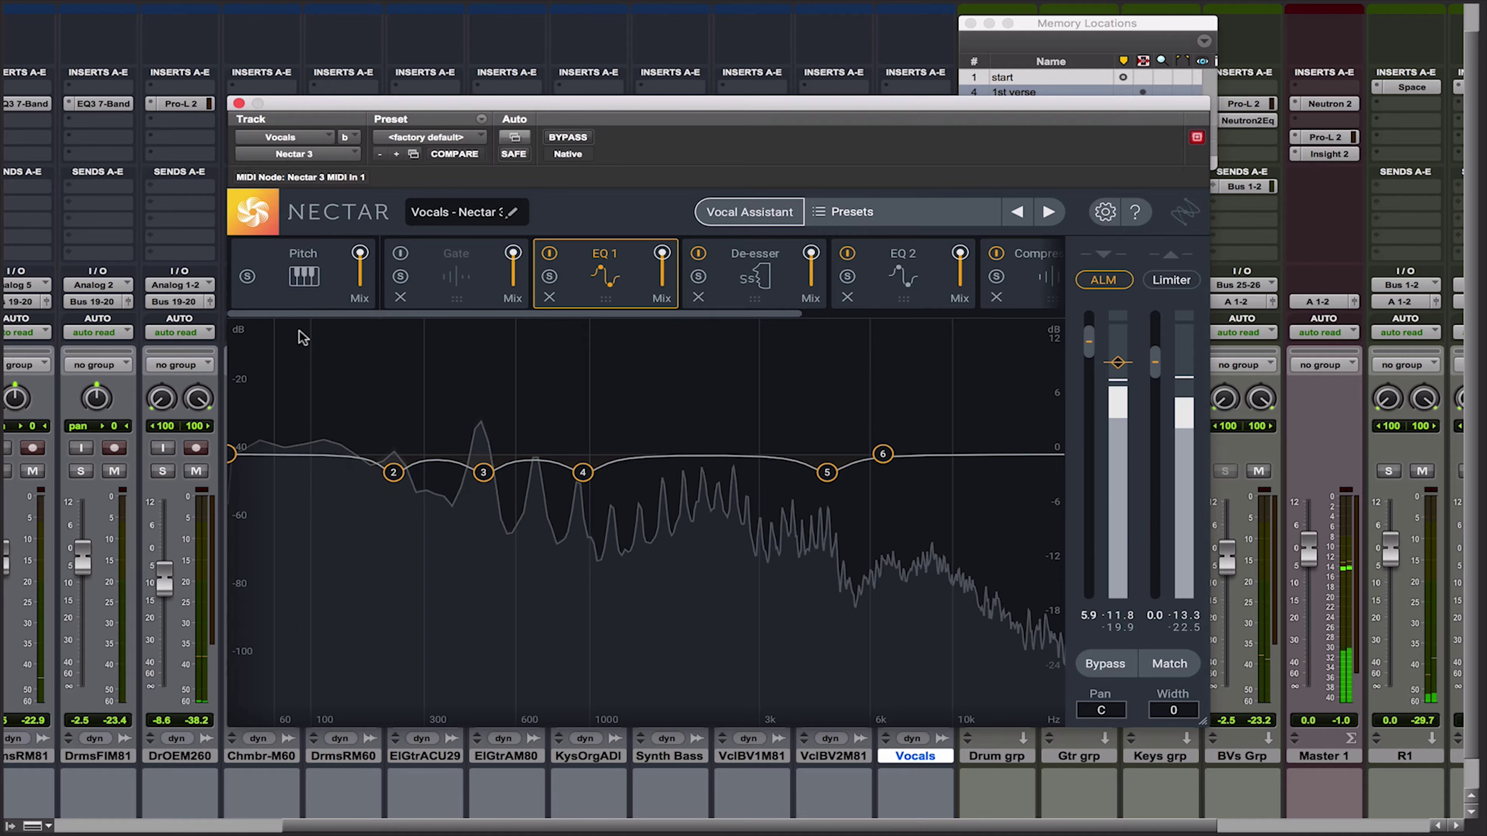
Examine the module chain built by the assistant, including the Gate and Pitch settings and the list of modules that can be added.
drag(328, 314, 387, 324)
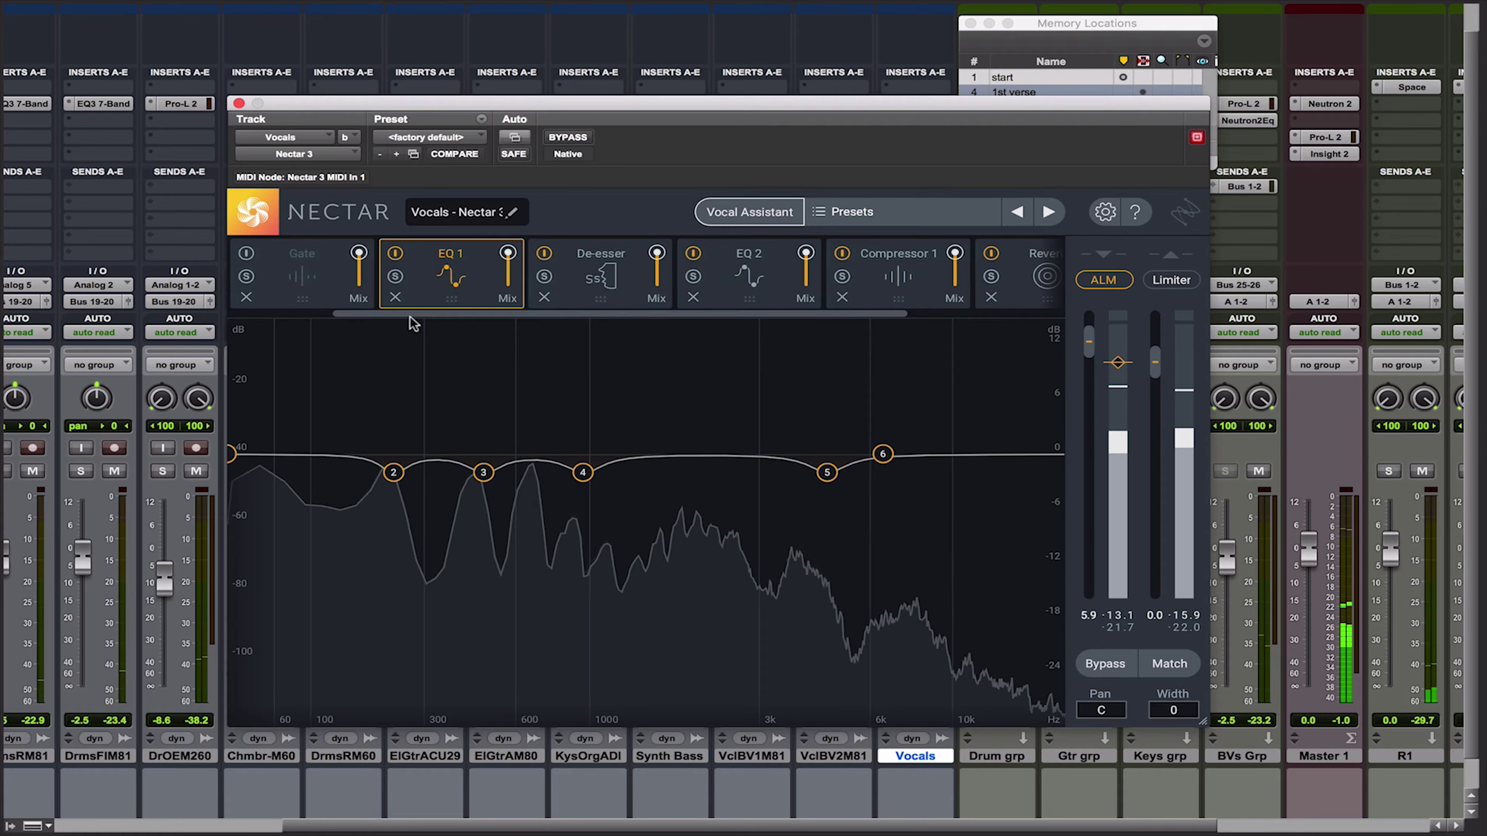
drag(719, 314, 660, 312)
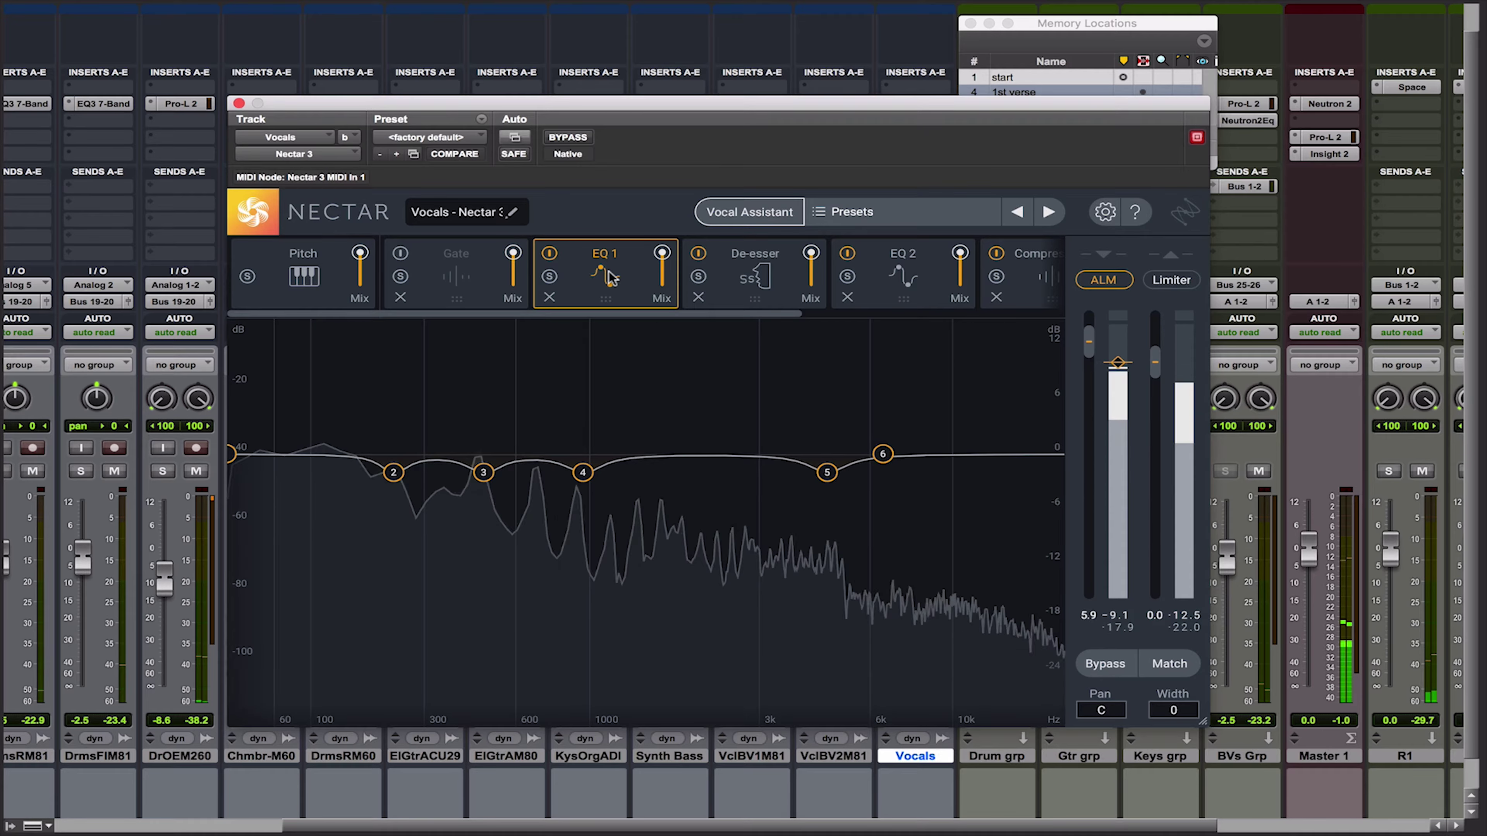
click(732, 281)
click(487, 290)
drag(815, 319, 618, 324)
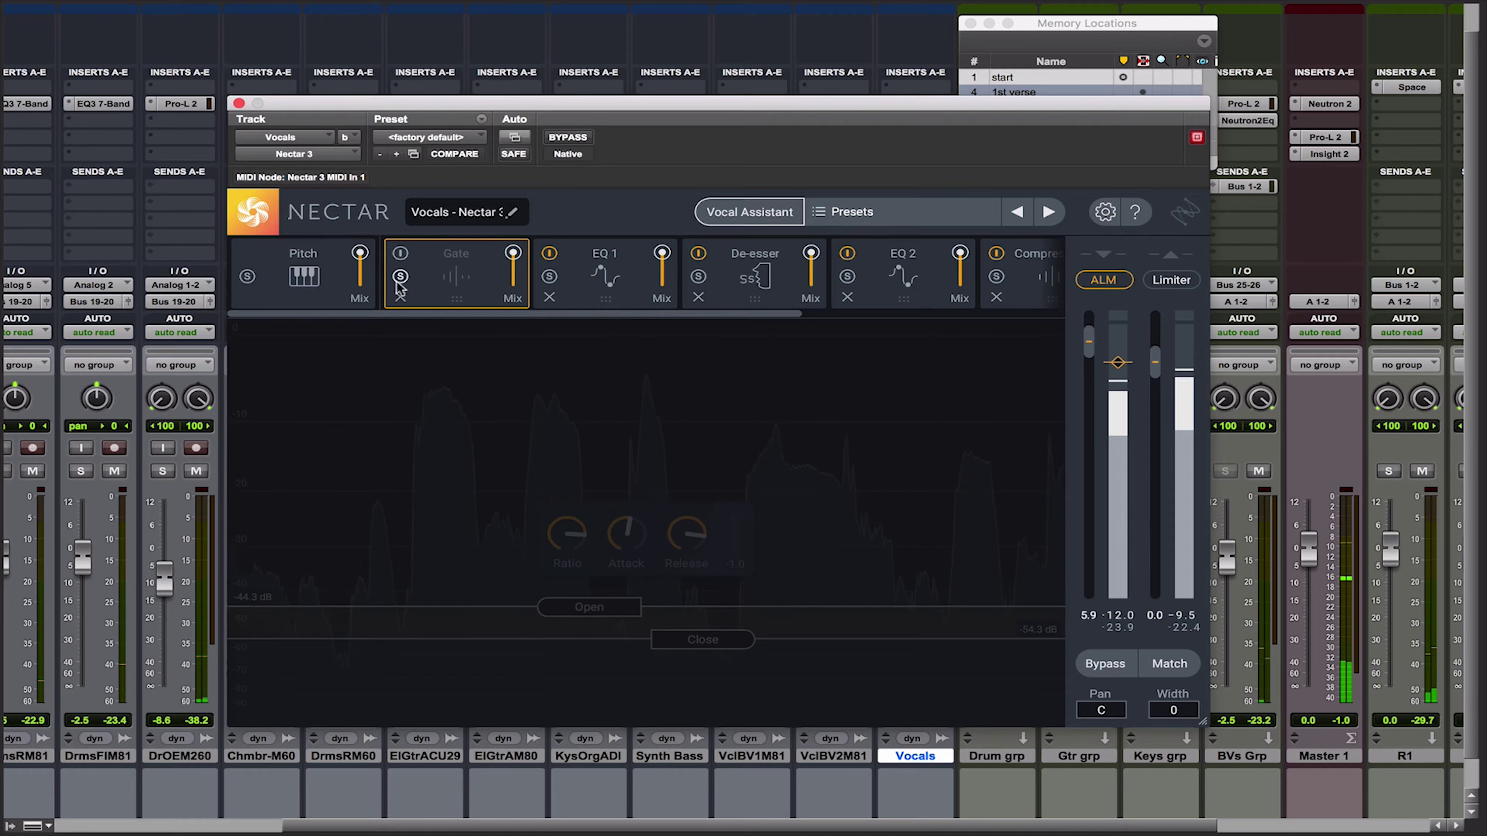
click(325, 284)
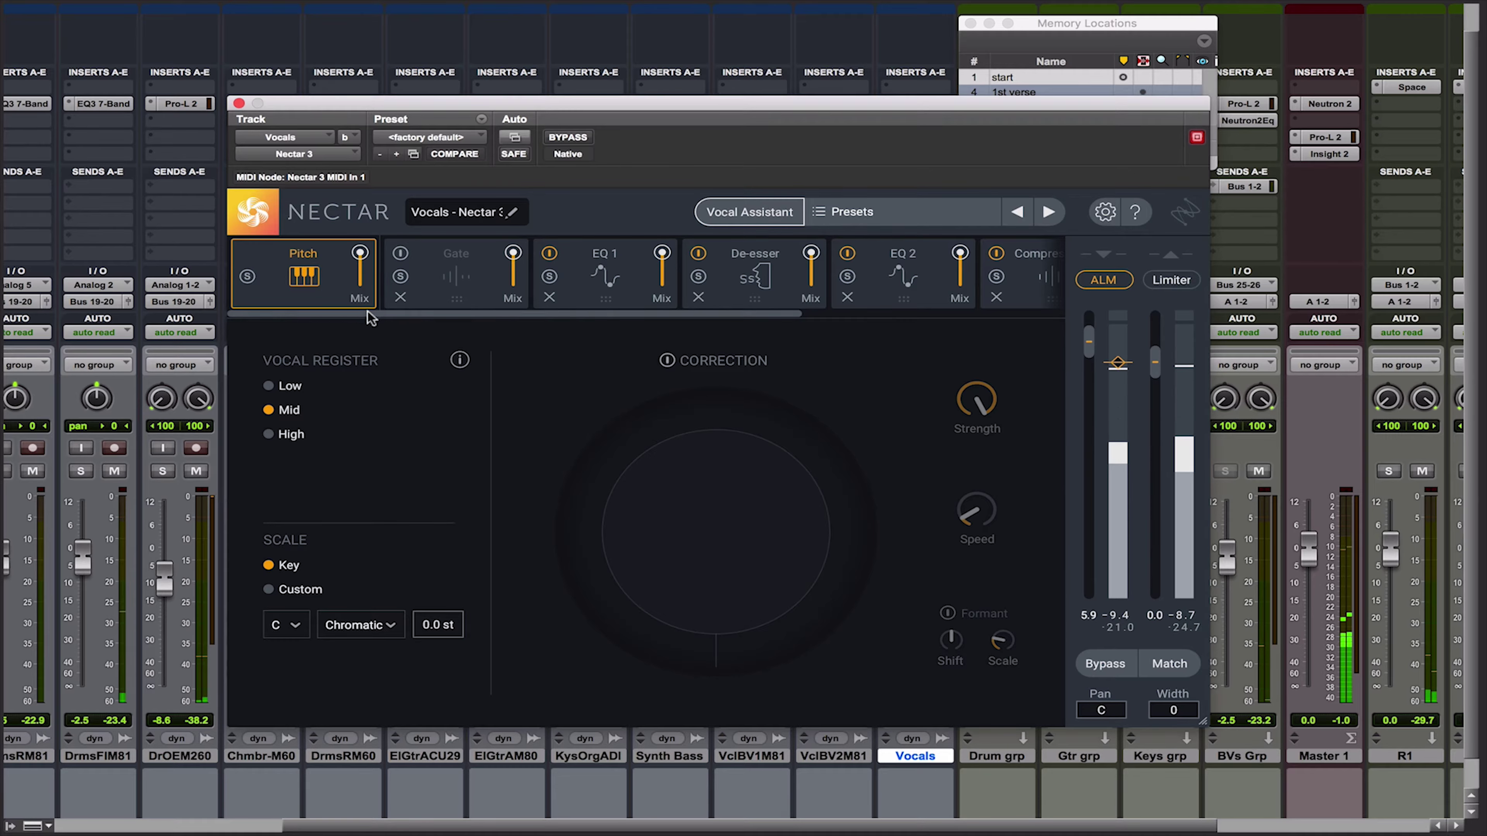
drag(375, 316, 947, 297)
click(951, 292)
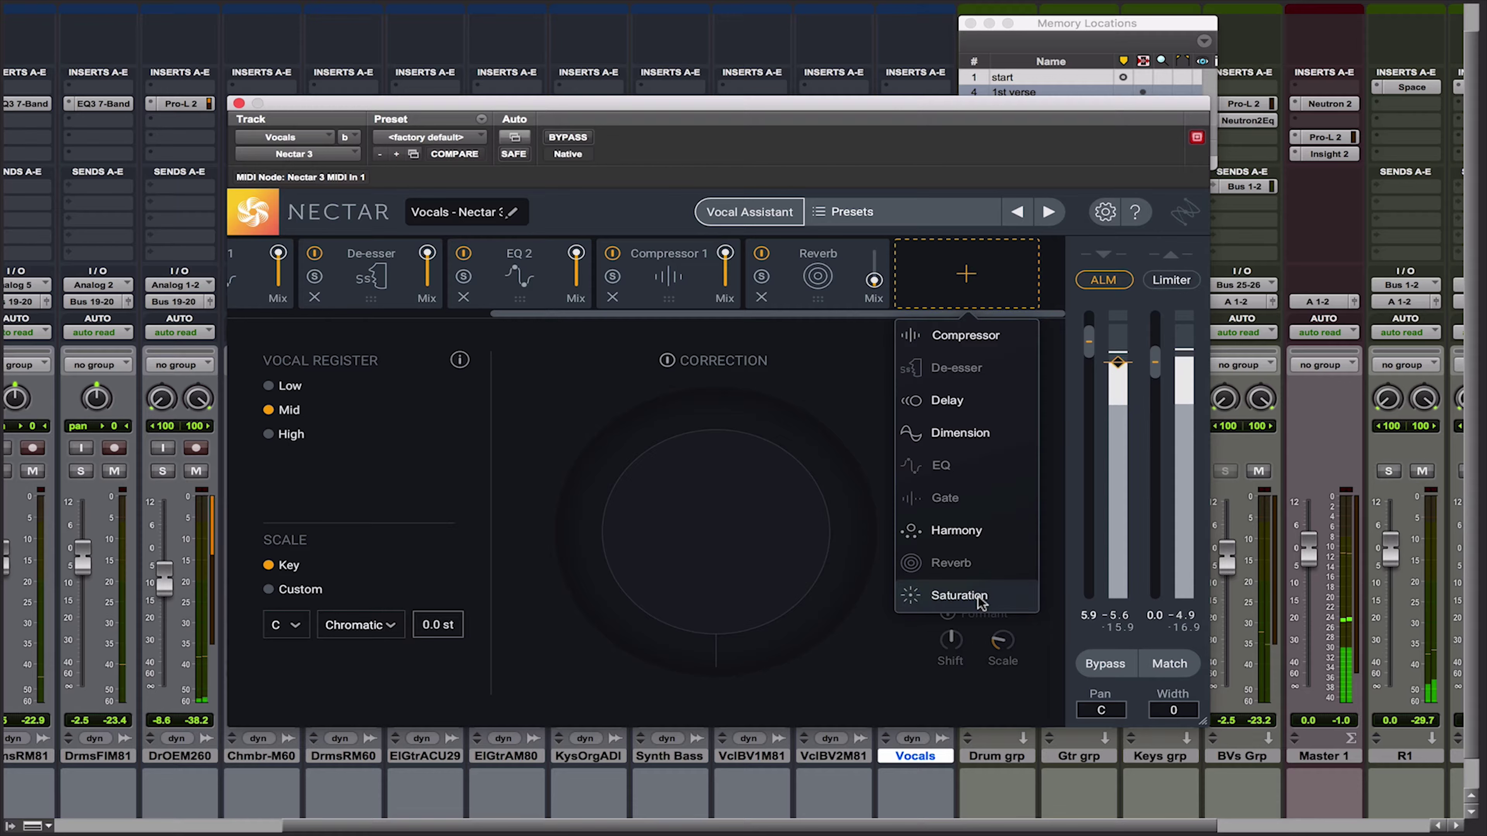
click(808, 306)
drag(820, 316, 571, 333)
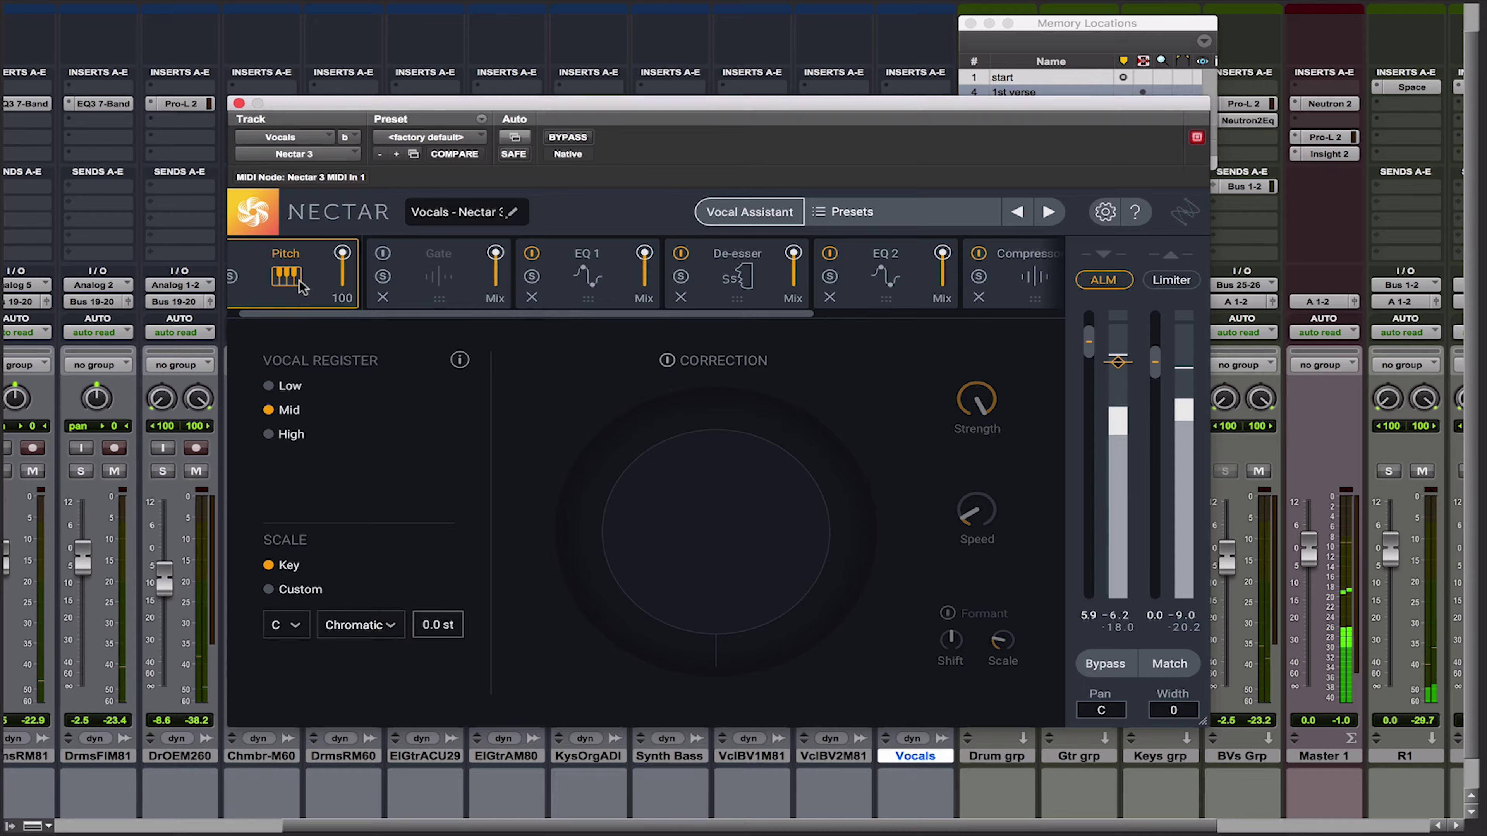
scroll(323, 316, left, 2)
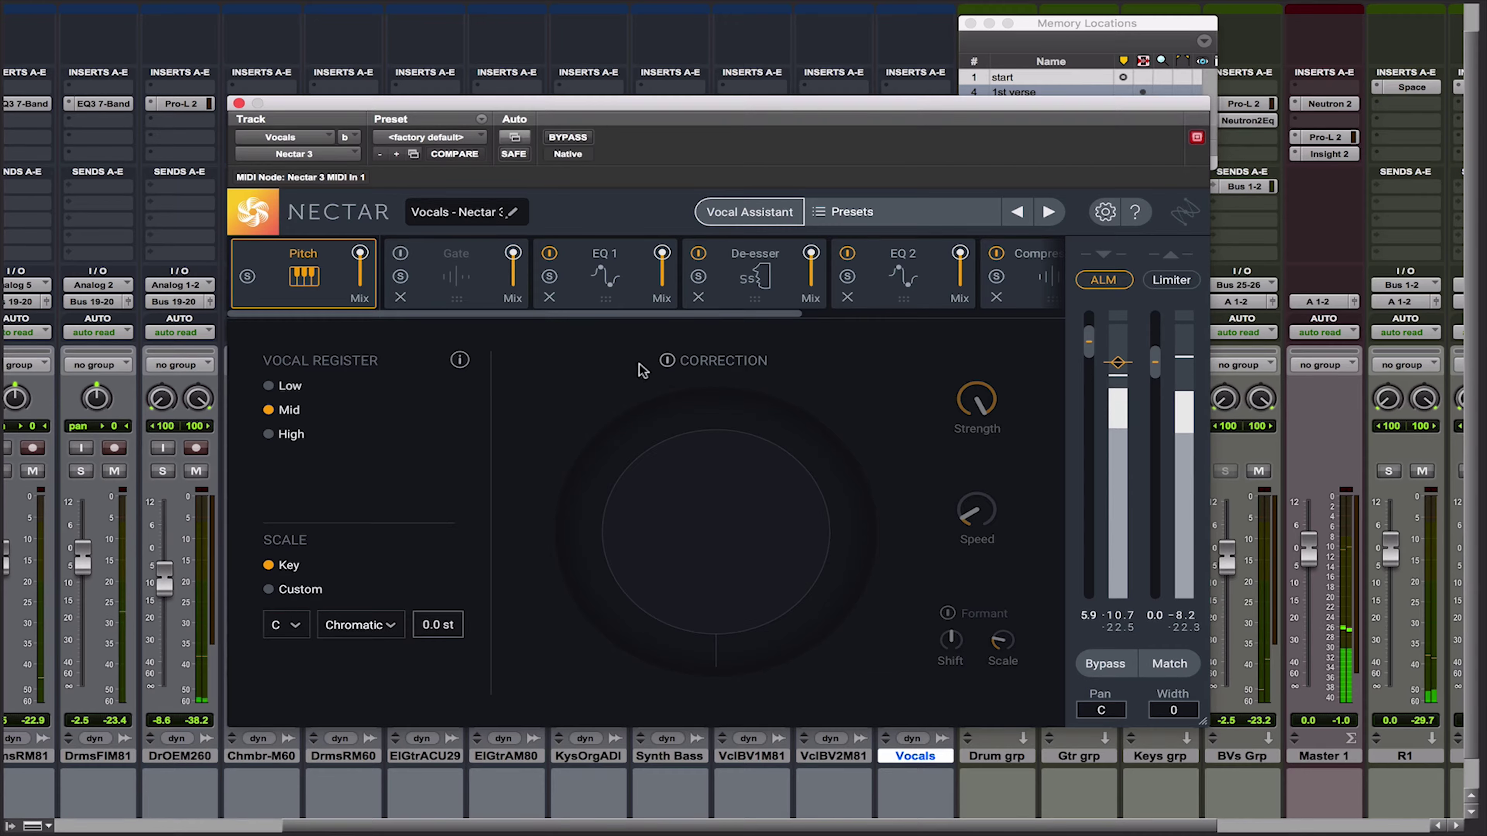
Enable pitch correction in the Pitch module briefly and disable it again.
click(667, 361)
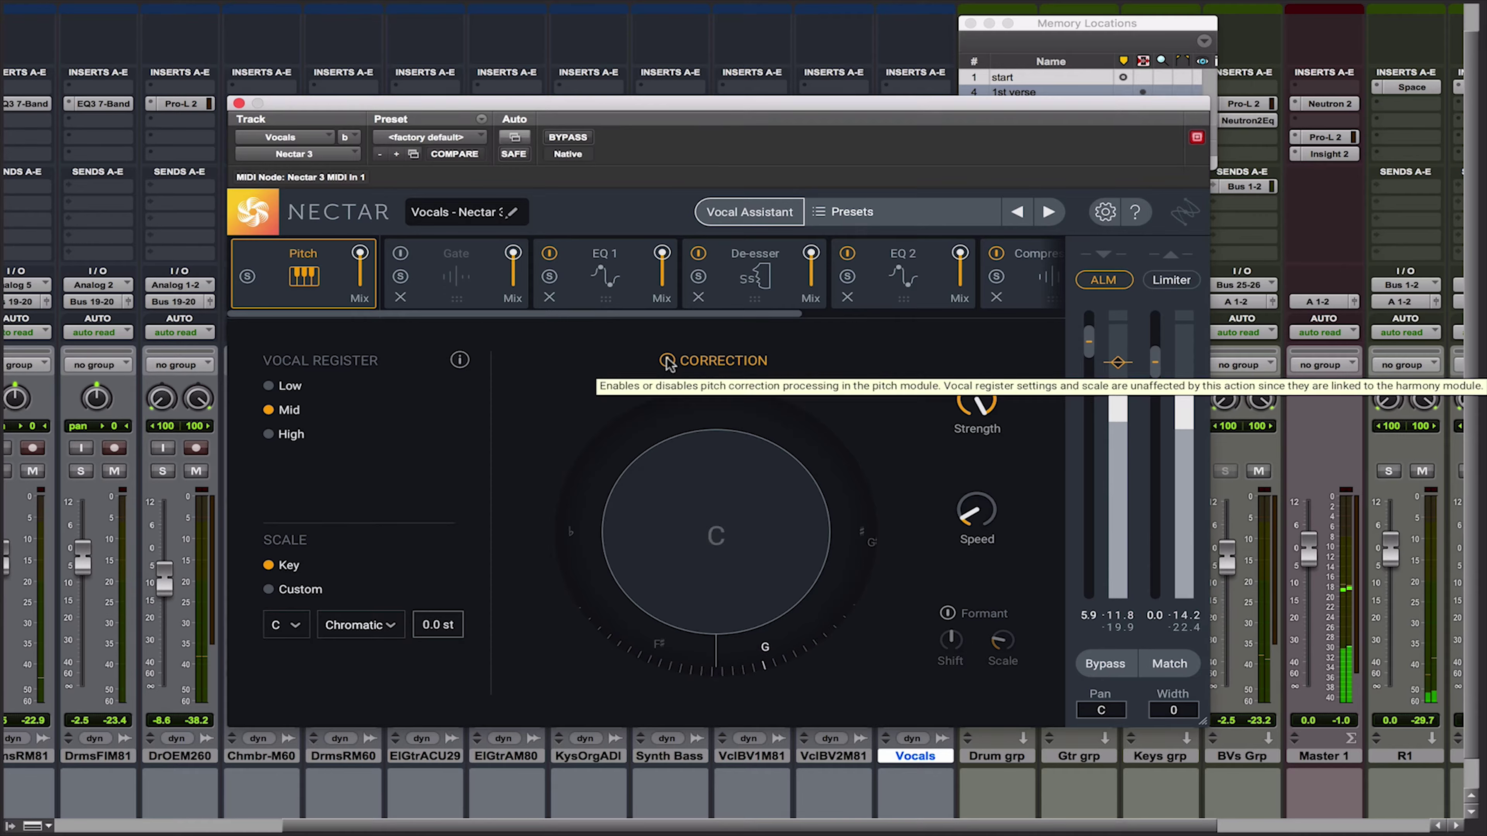
click(667, 361)
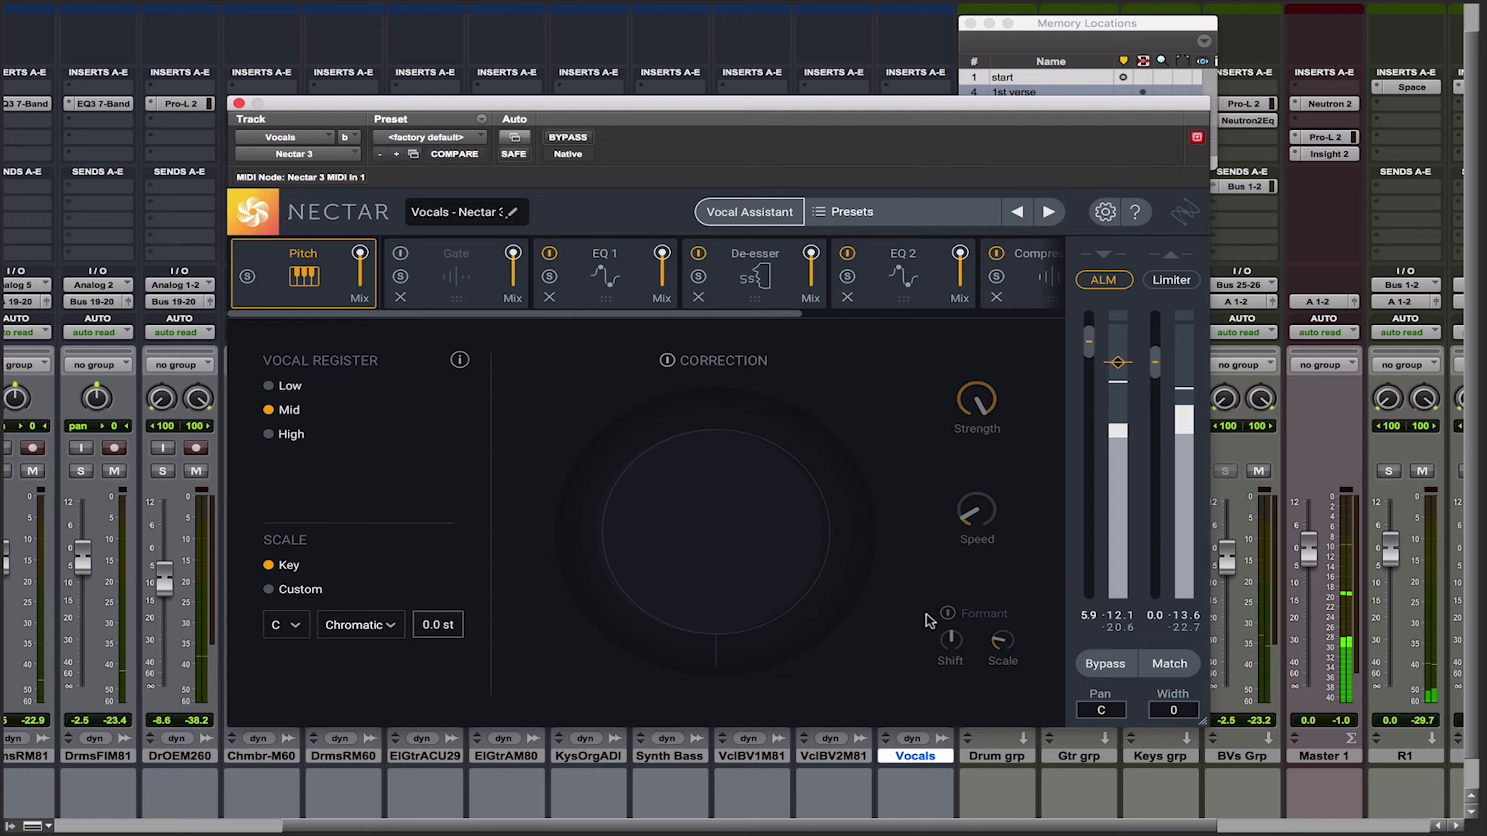
Enable the Gate module and try its Open threshold at about -32.5 dB and Close threshold at about -44.8 dB.
click(445, 275)
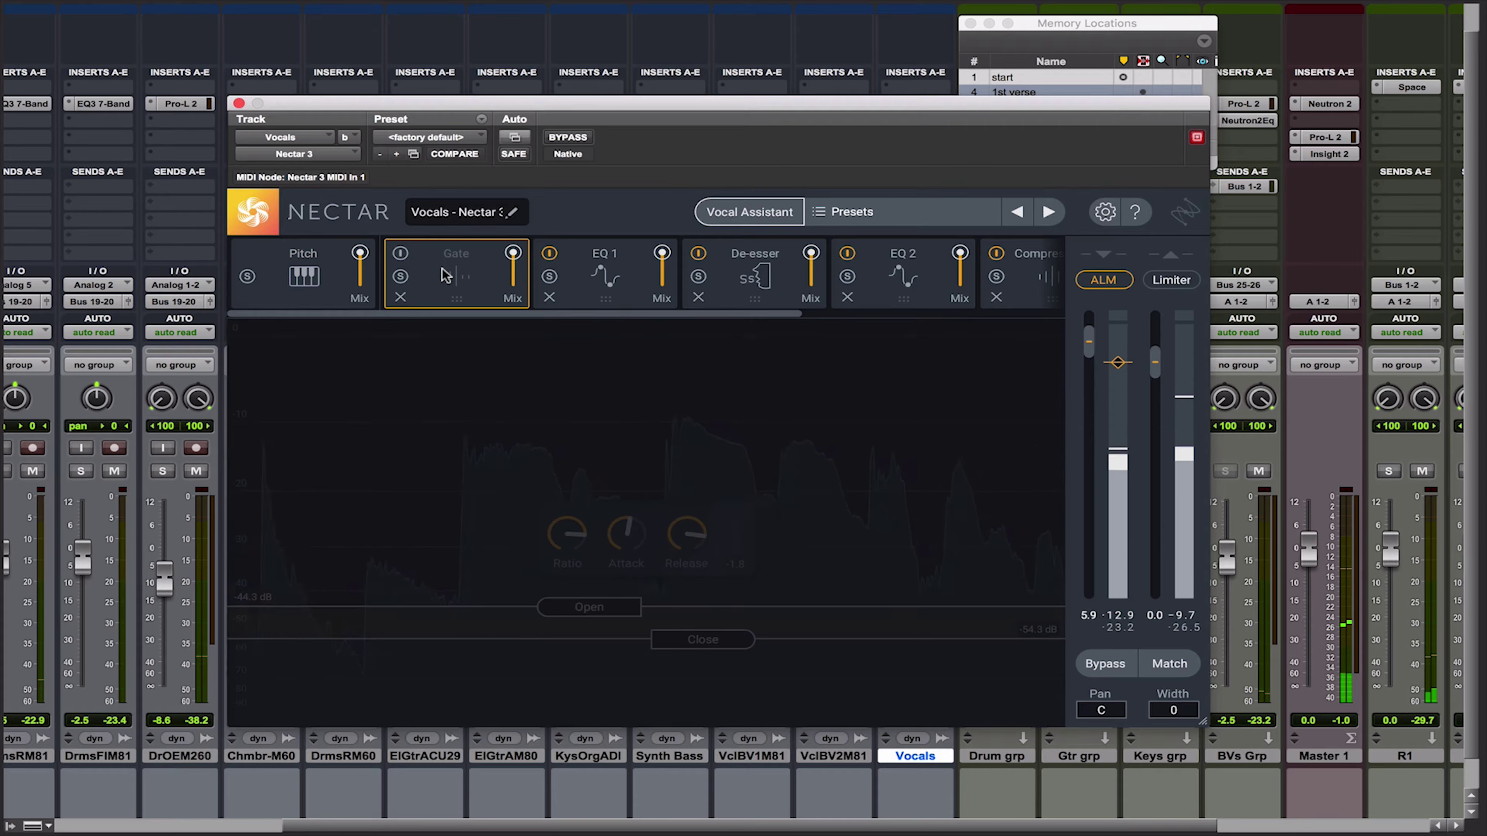
click(400, 254)
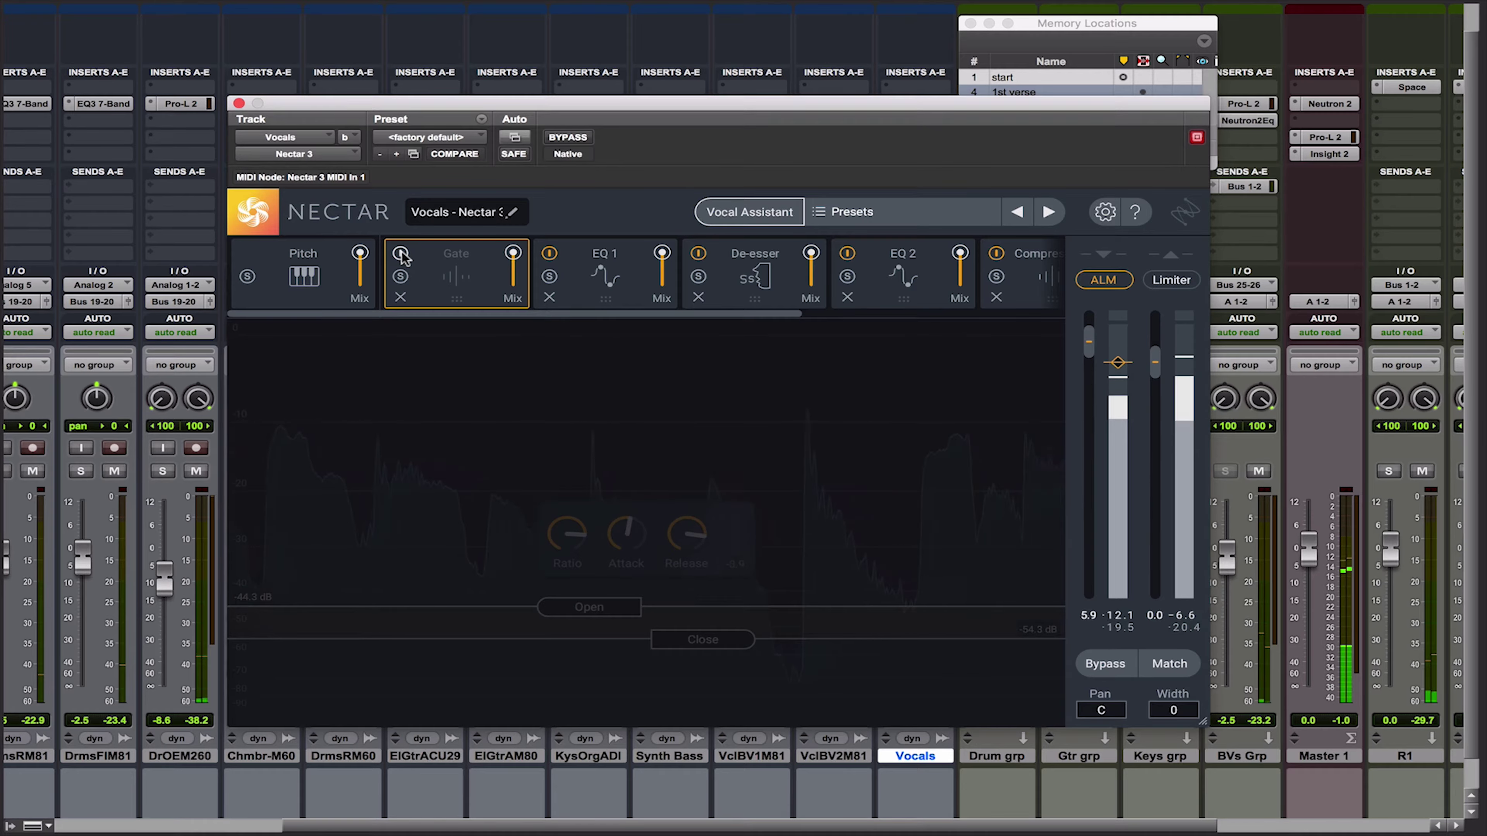
drag(577, 608, 575, 501)
drag(702, 542, 725, 615)
drag(608, 487, 591, 559)
drag(682, 651, 690, 609)
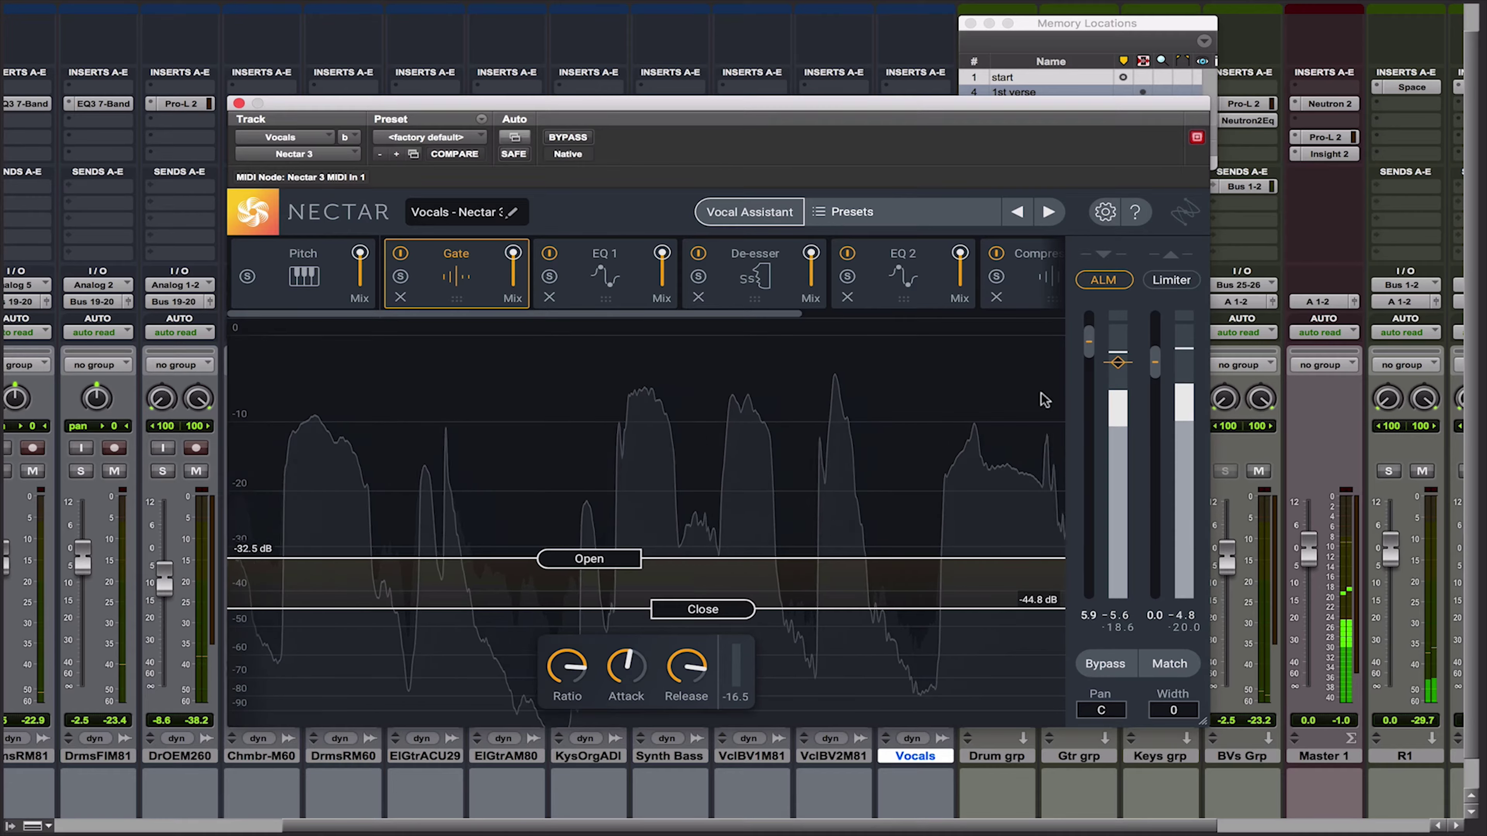
Lower the Master 1 fader to -7.0 dB, and bypass the Gate with its Open threshold raised to about -31.4 dB.
drag(1303, 551, 1310, 574)
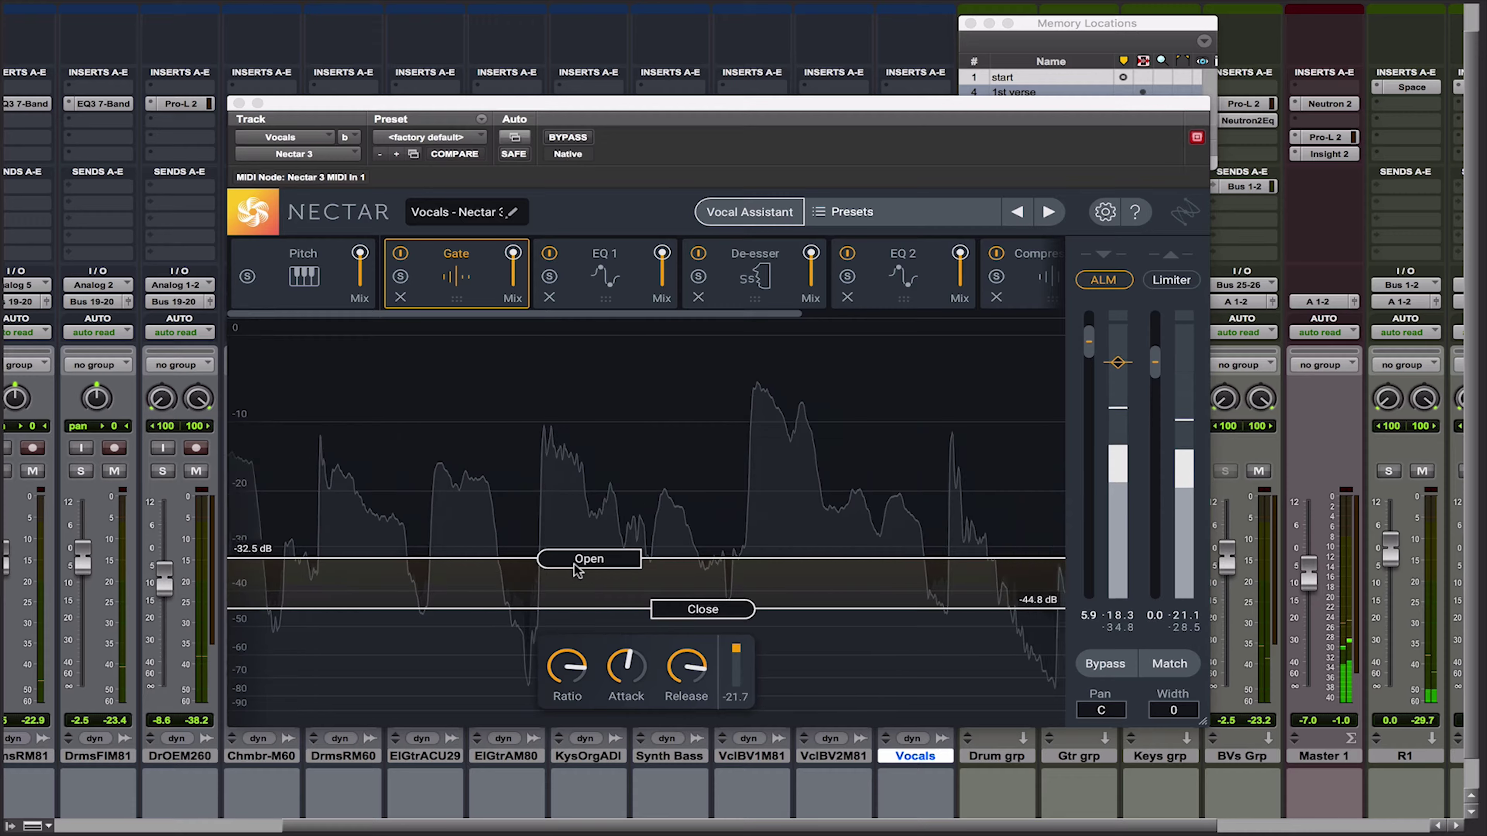
mouse_move(578, 566)
mouse_down()
mouse_move(570, 500)
mouse_move(578, 559)
mouse_up()
click(400, 253)
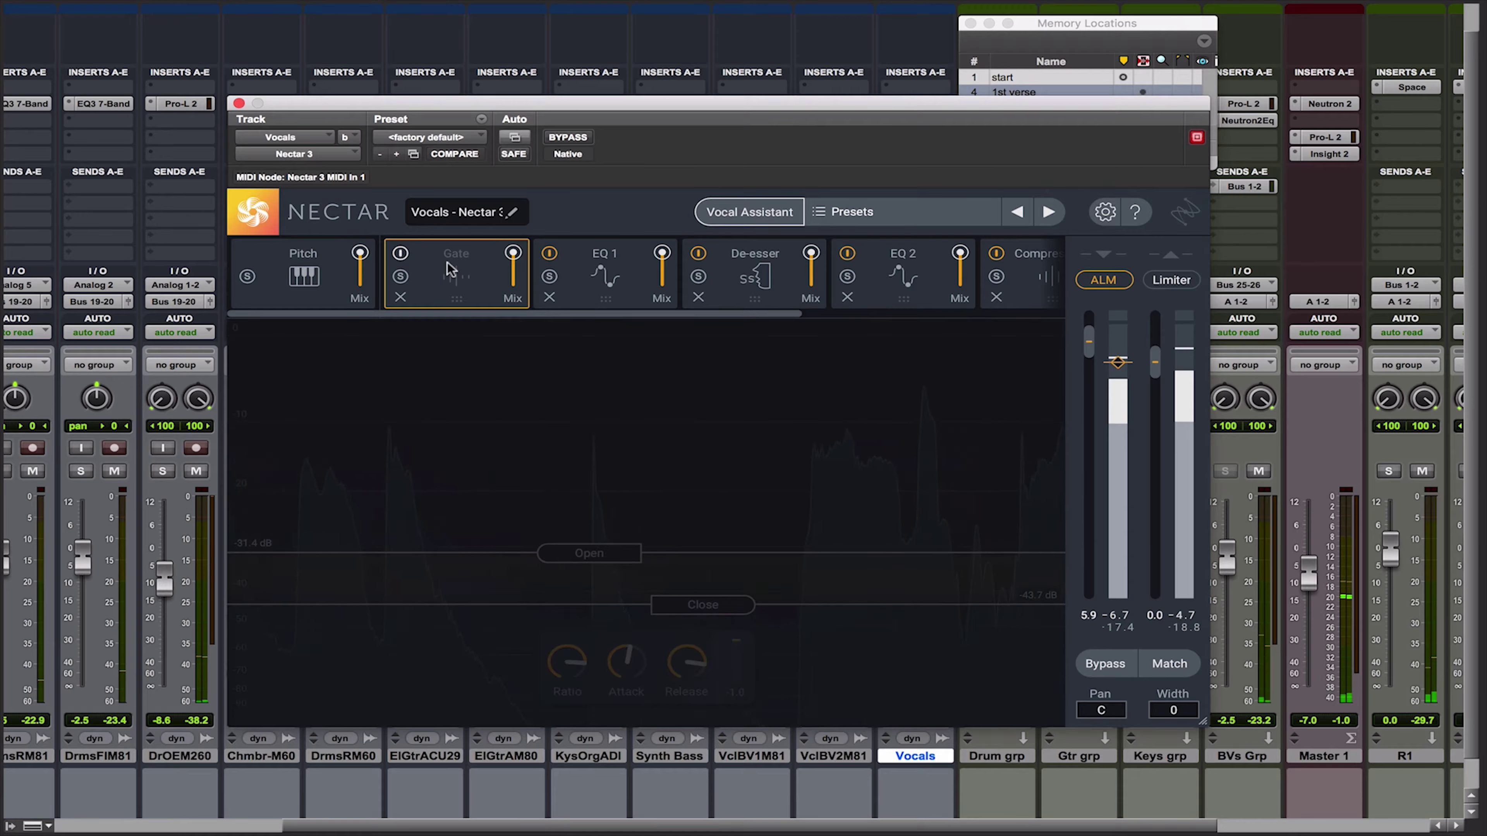
Open EQ 1, select band 2 and reveal its dynamic gain and frequency options.
click(606, 276)
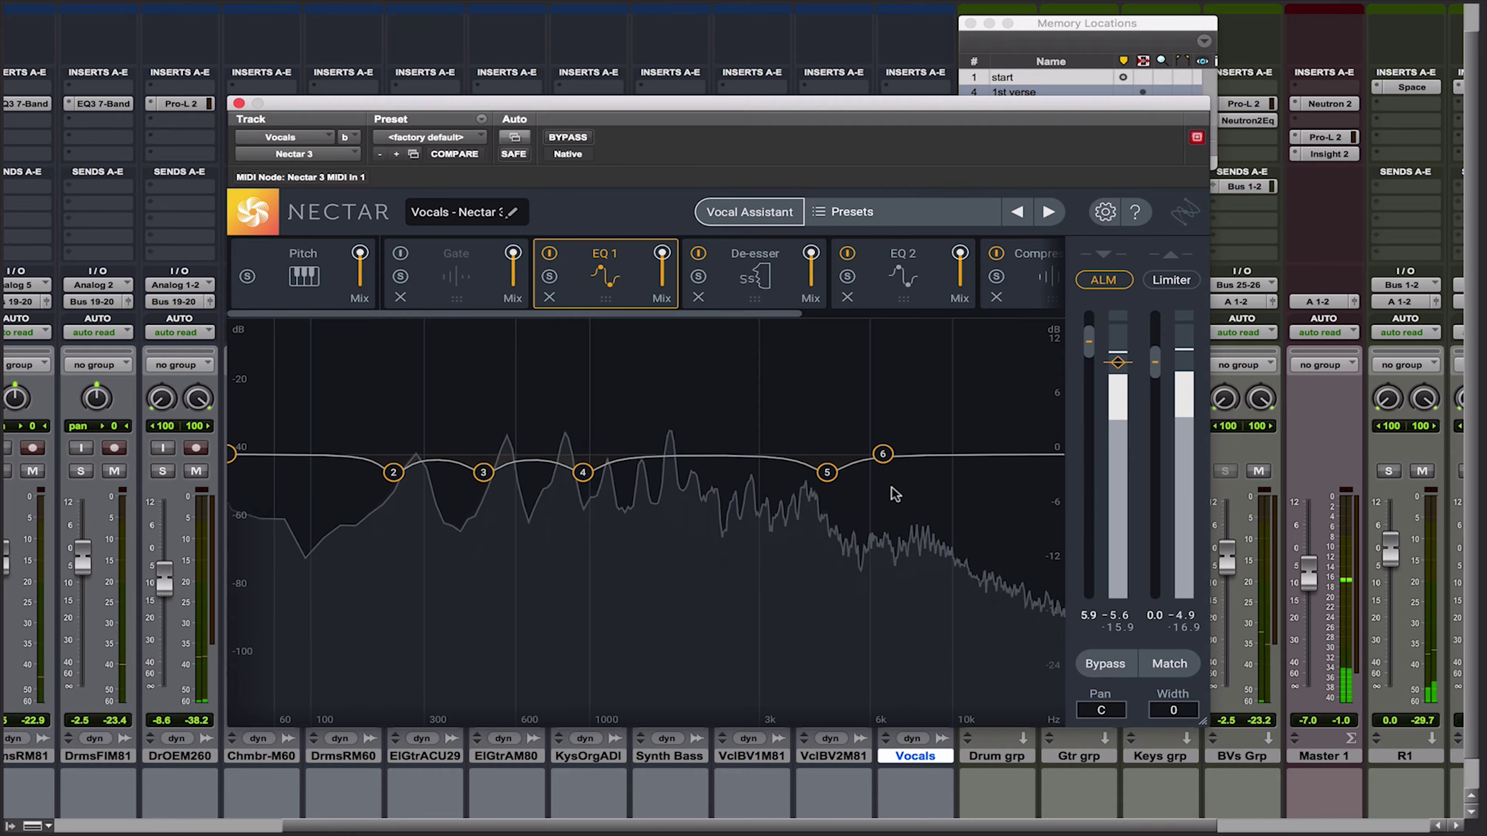
click(393, 473)
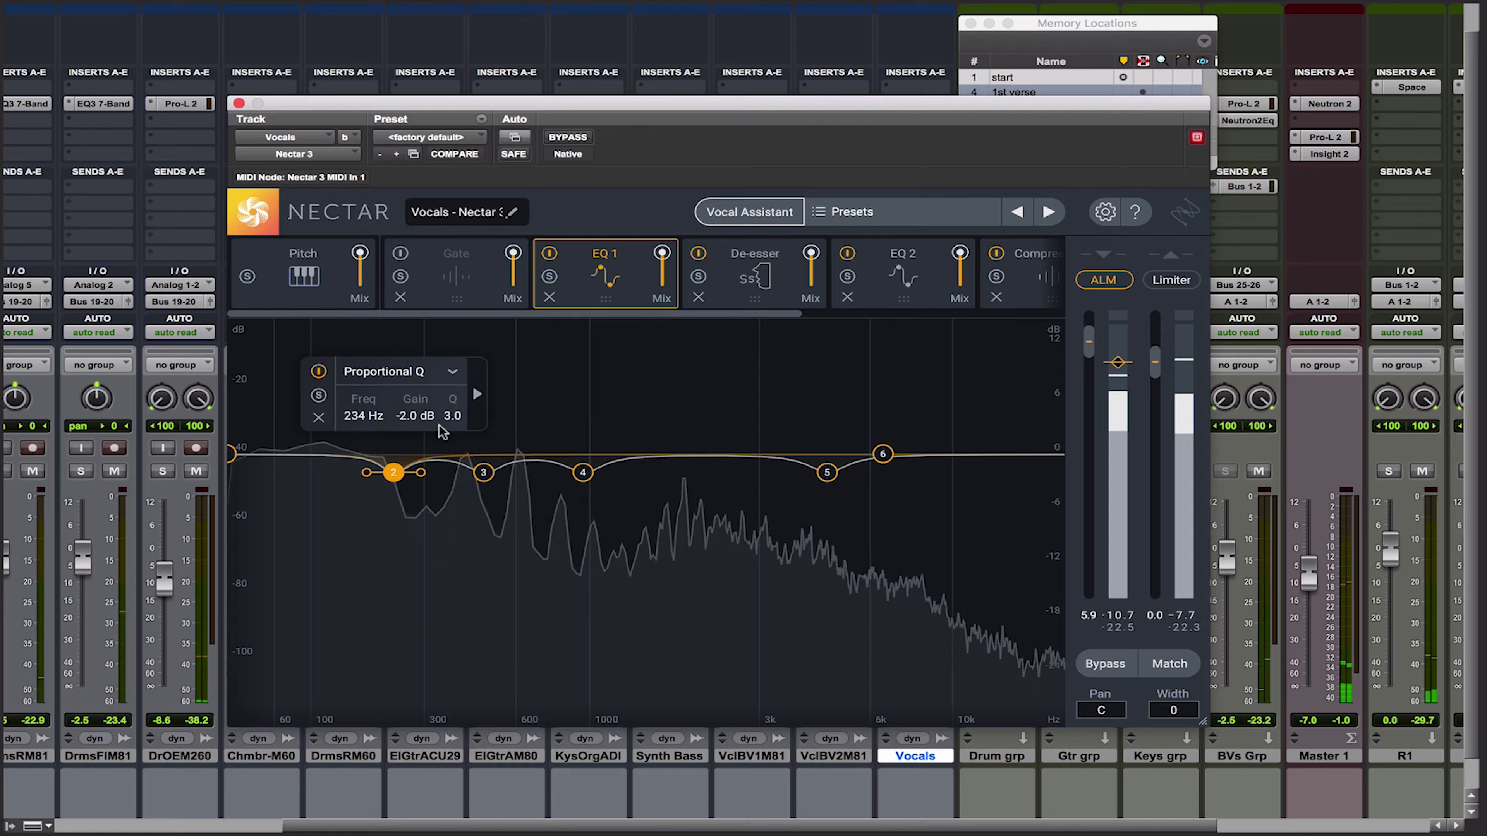
click(476, 403)
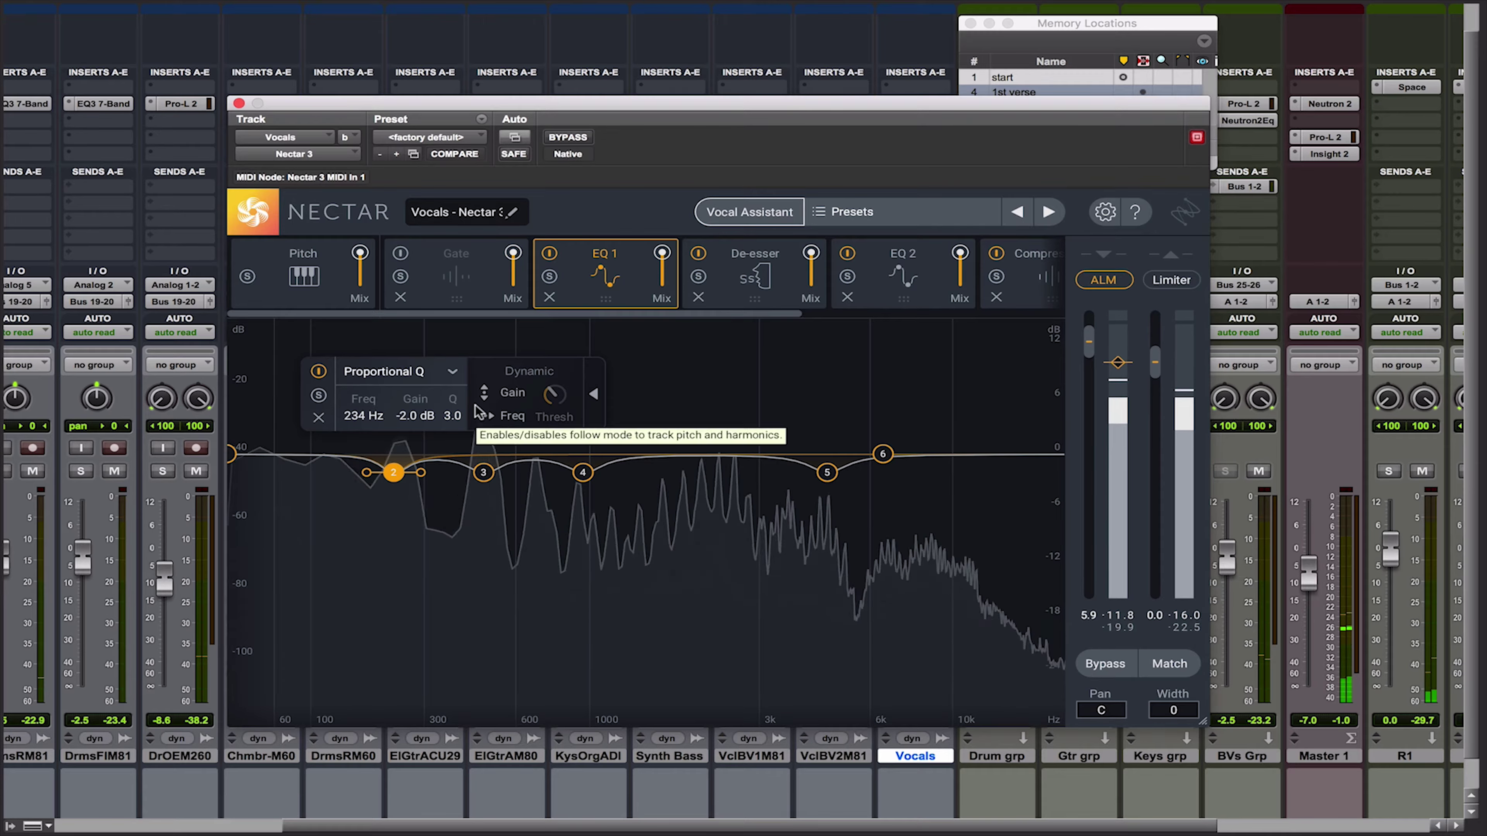
click(593, 394)
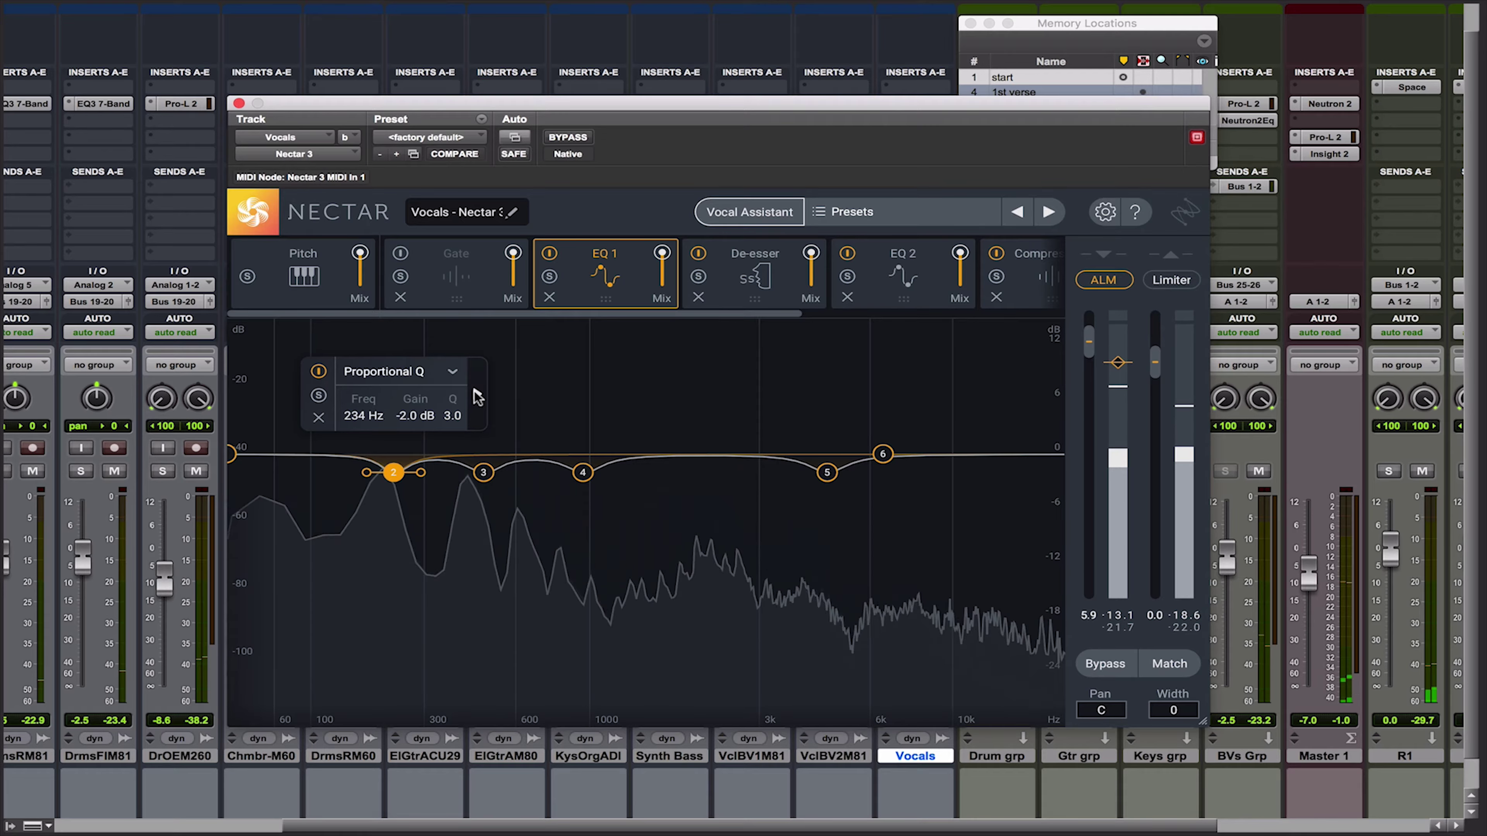
click(477, 396)
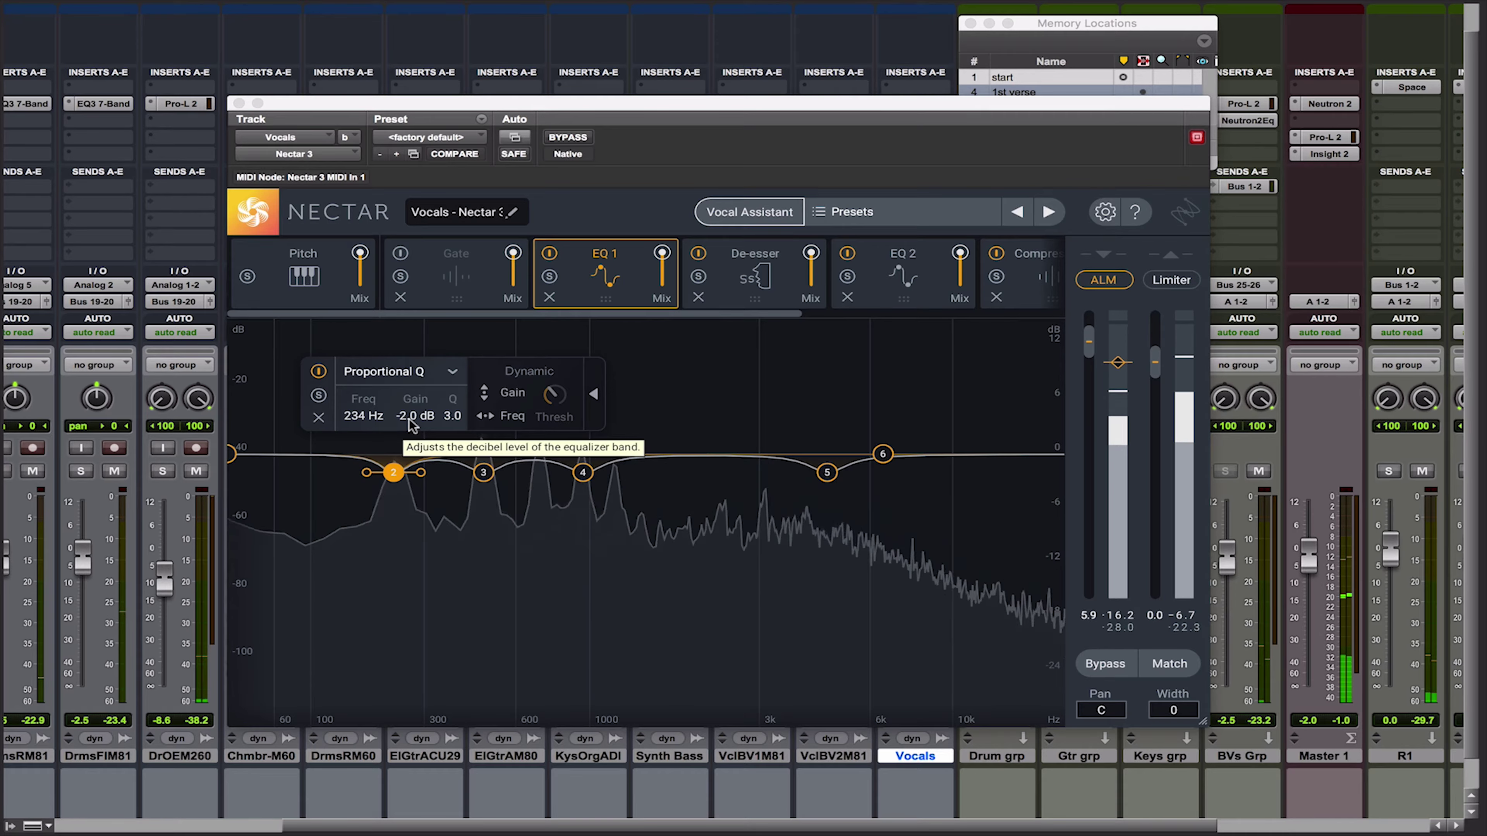
Choose the Proportional Q bell shape for band 2 of EQ 1.
click(453, 378)
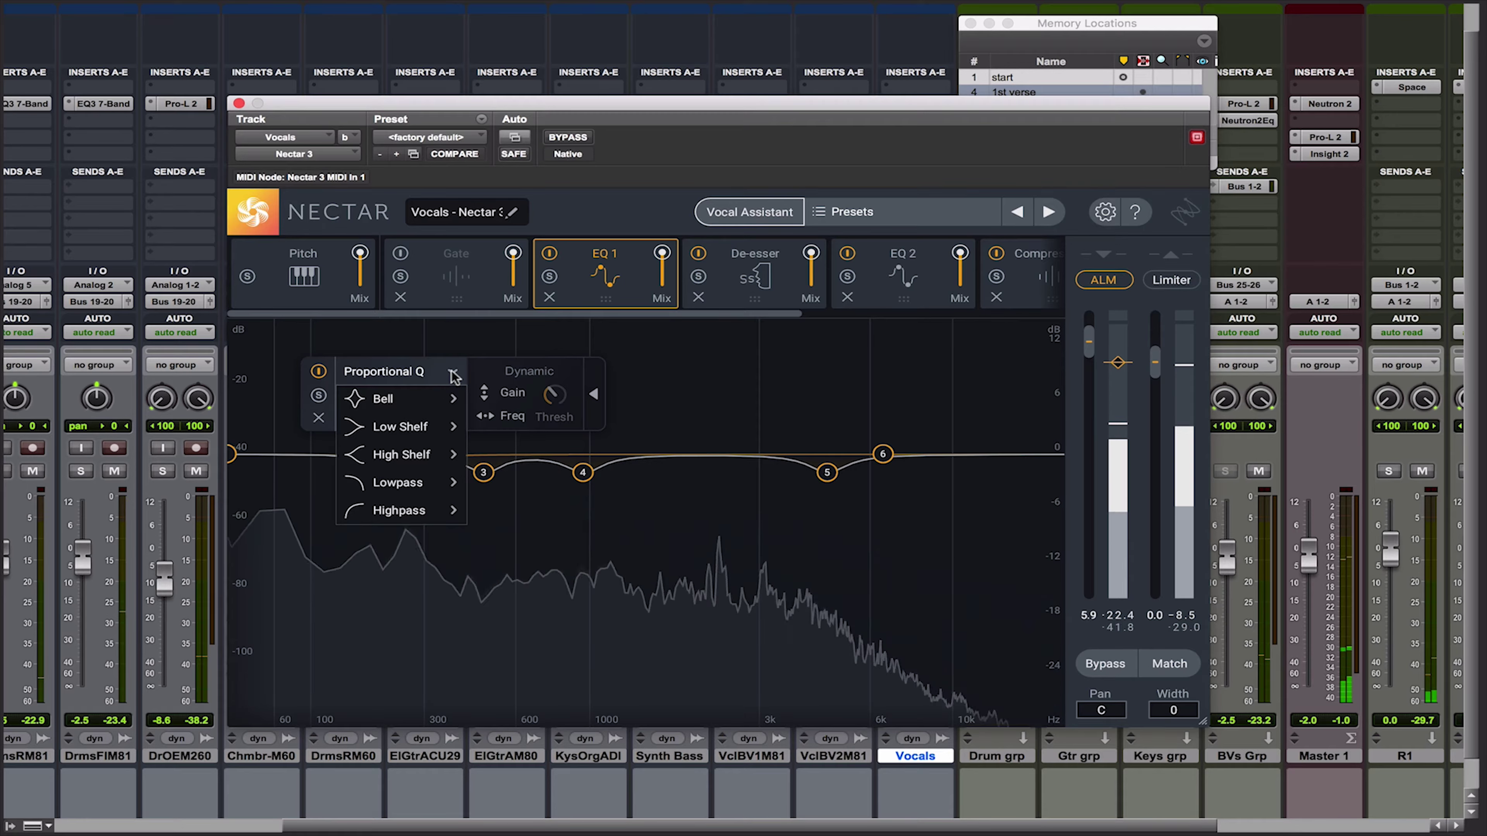
mouse_move(412, 494)
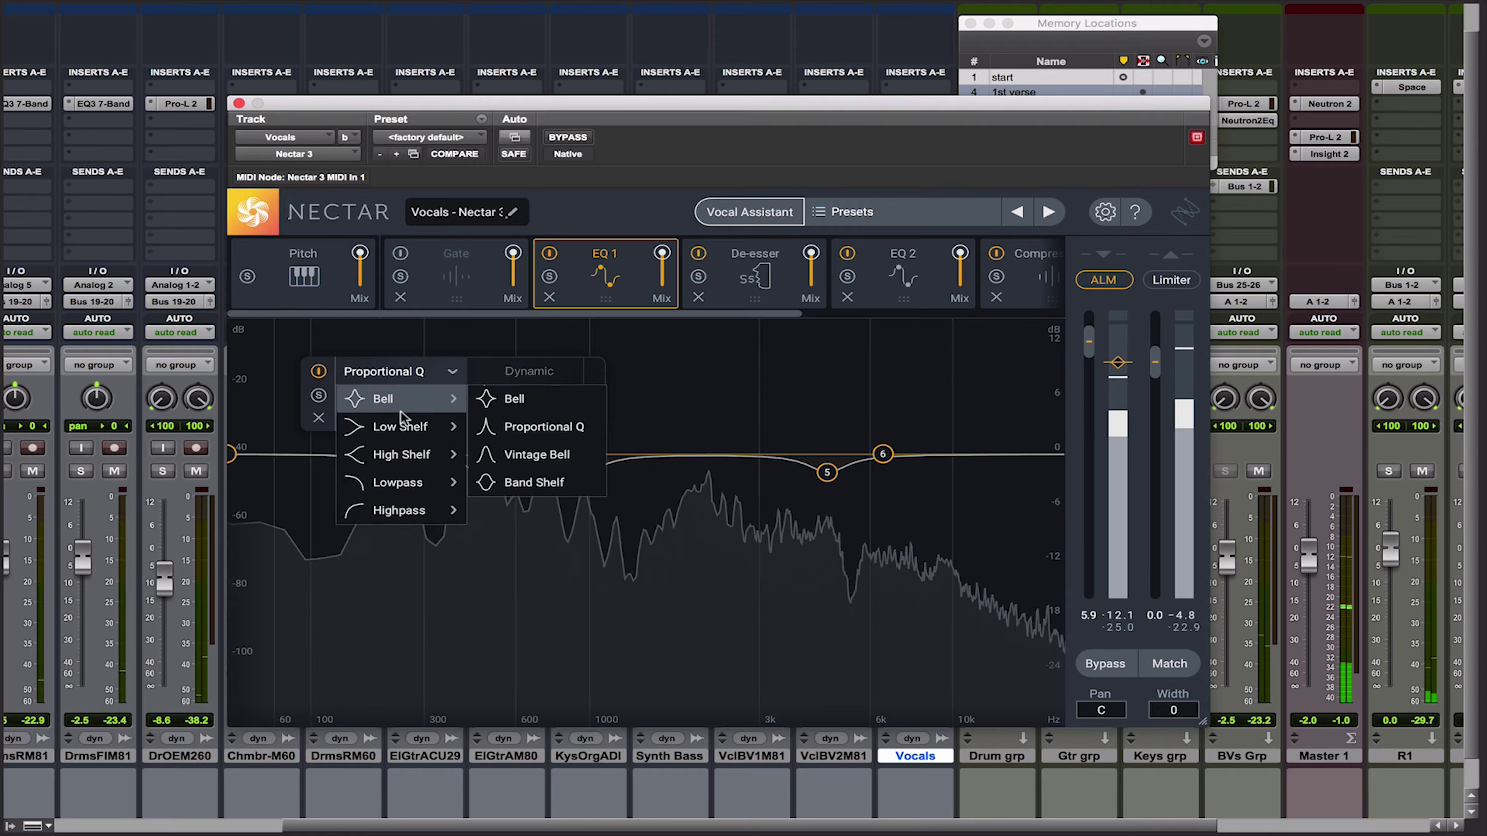
click(515, 427)
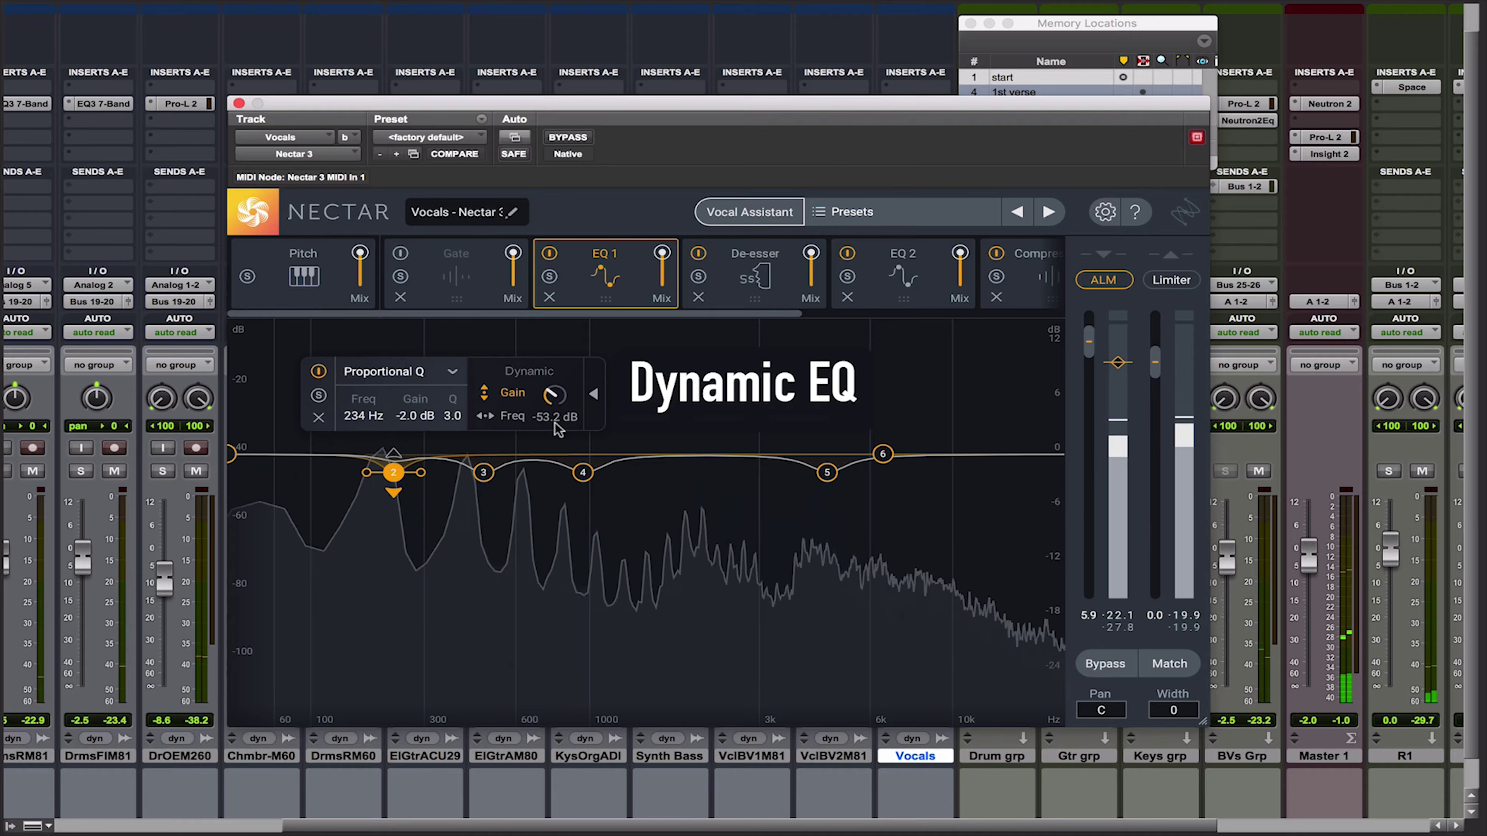
Lower band 2 of EQ 1 to -6.7 dB at 236 Hz and switch its dynamic mode to Freq.
drag(394, 479, 395, 524)
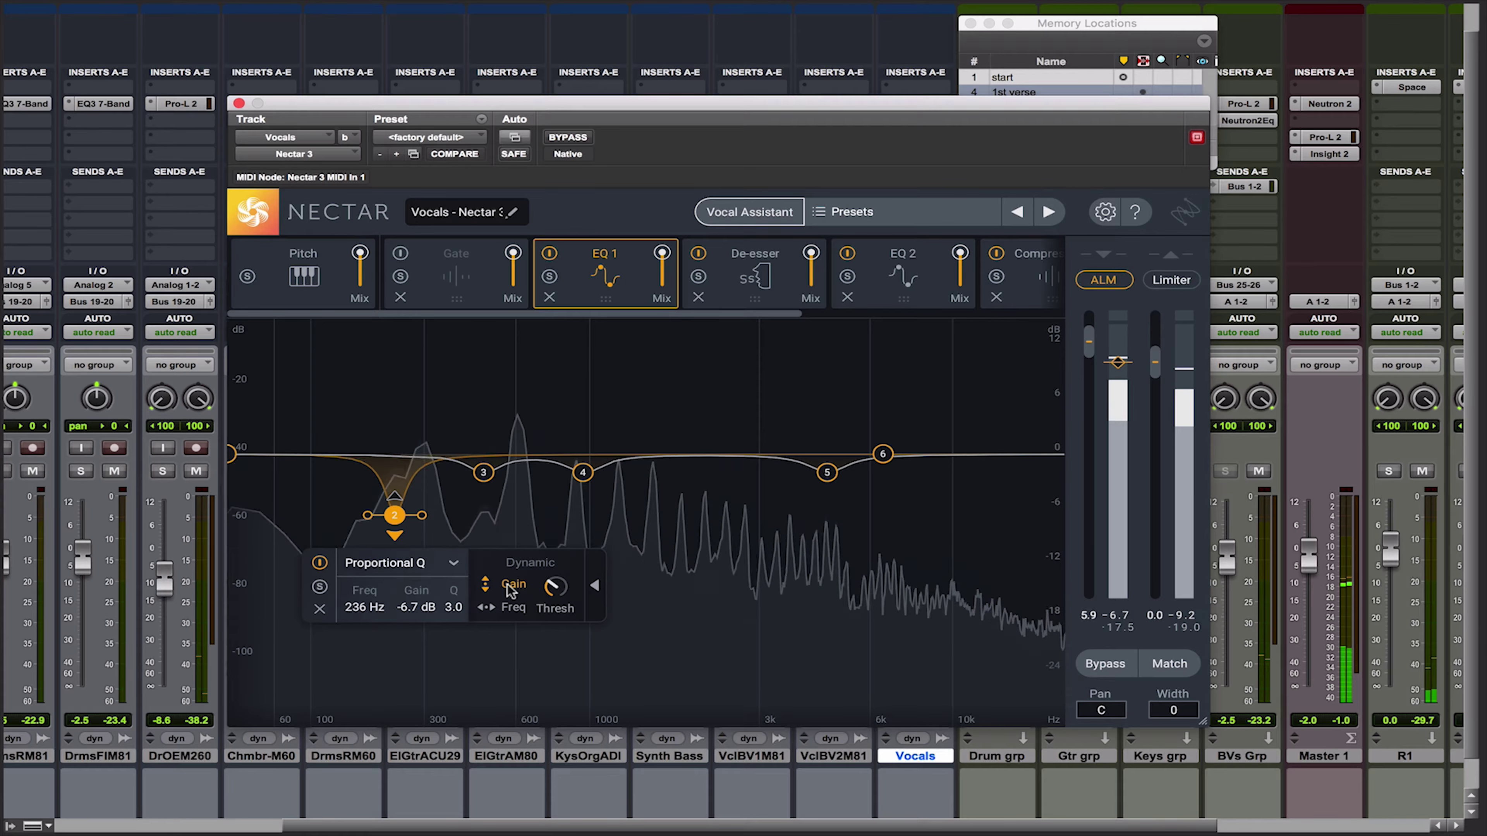
click(508, 609)
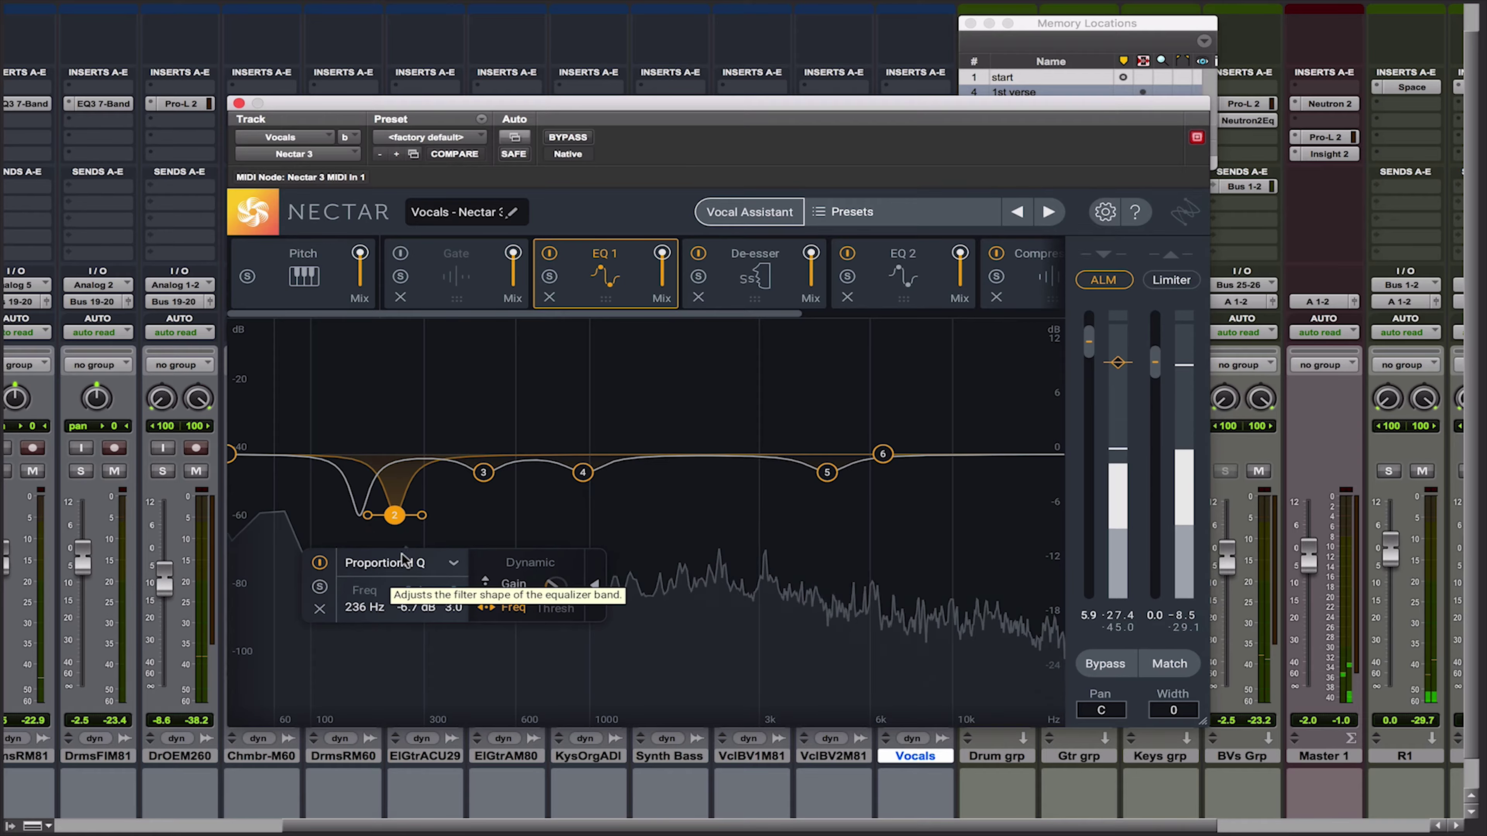
Open the De-esser module, raise its cutoff frequency to 3.7 kHz and lower its threshold slightly.
click(723, 292)
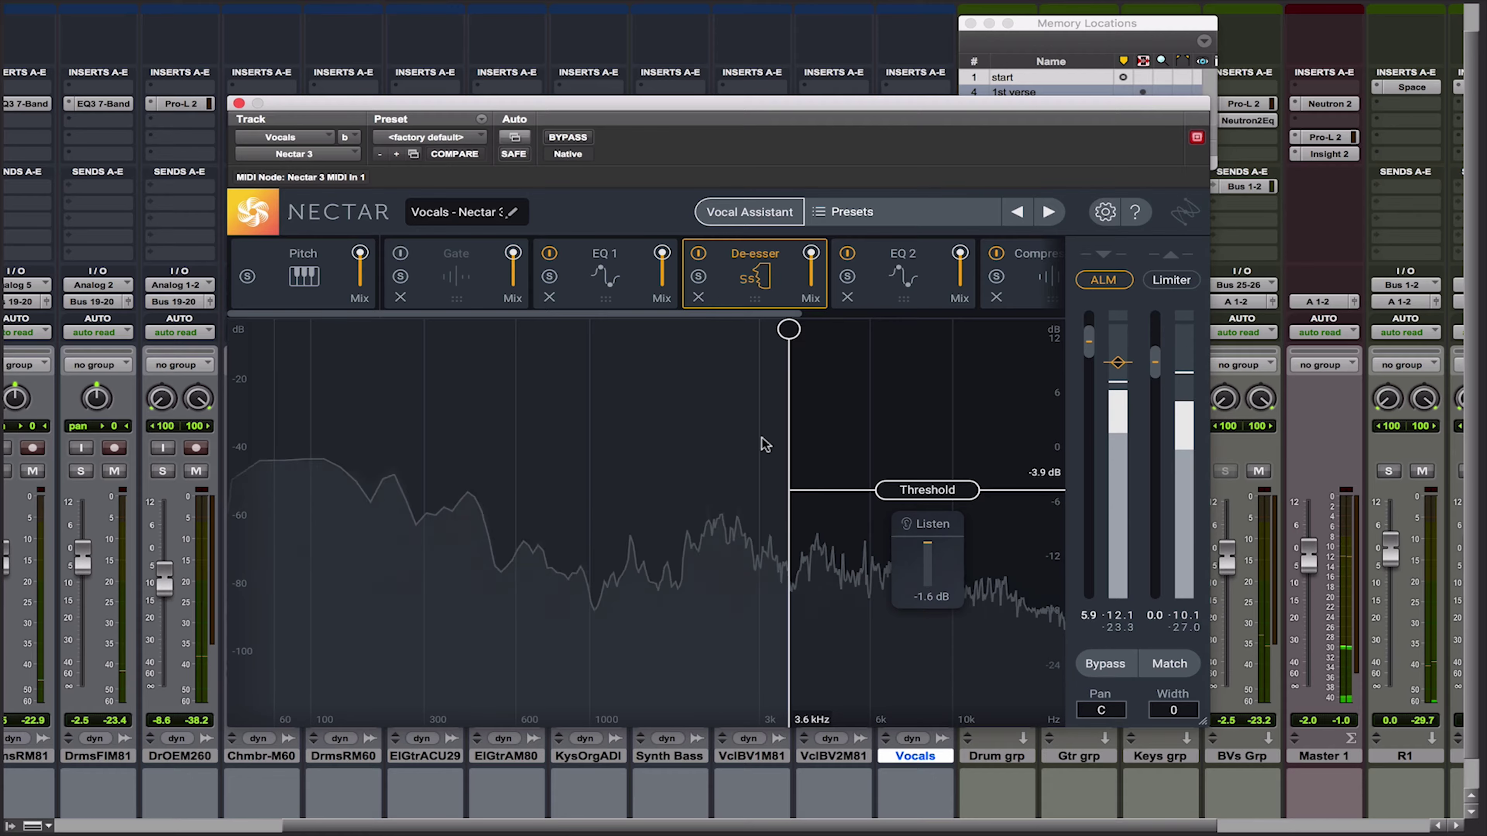
mouse_move(791, 332)
mouse_down()
mouse_move(621, 333)
mouse_move(826, 353)
mouse_move(792, 355)
mouse_up()
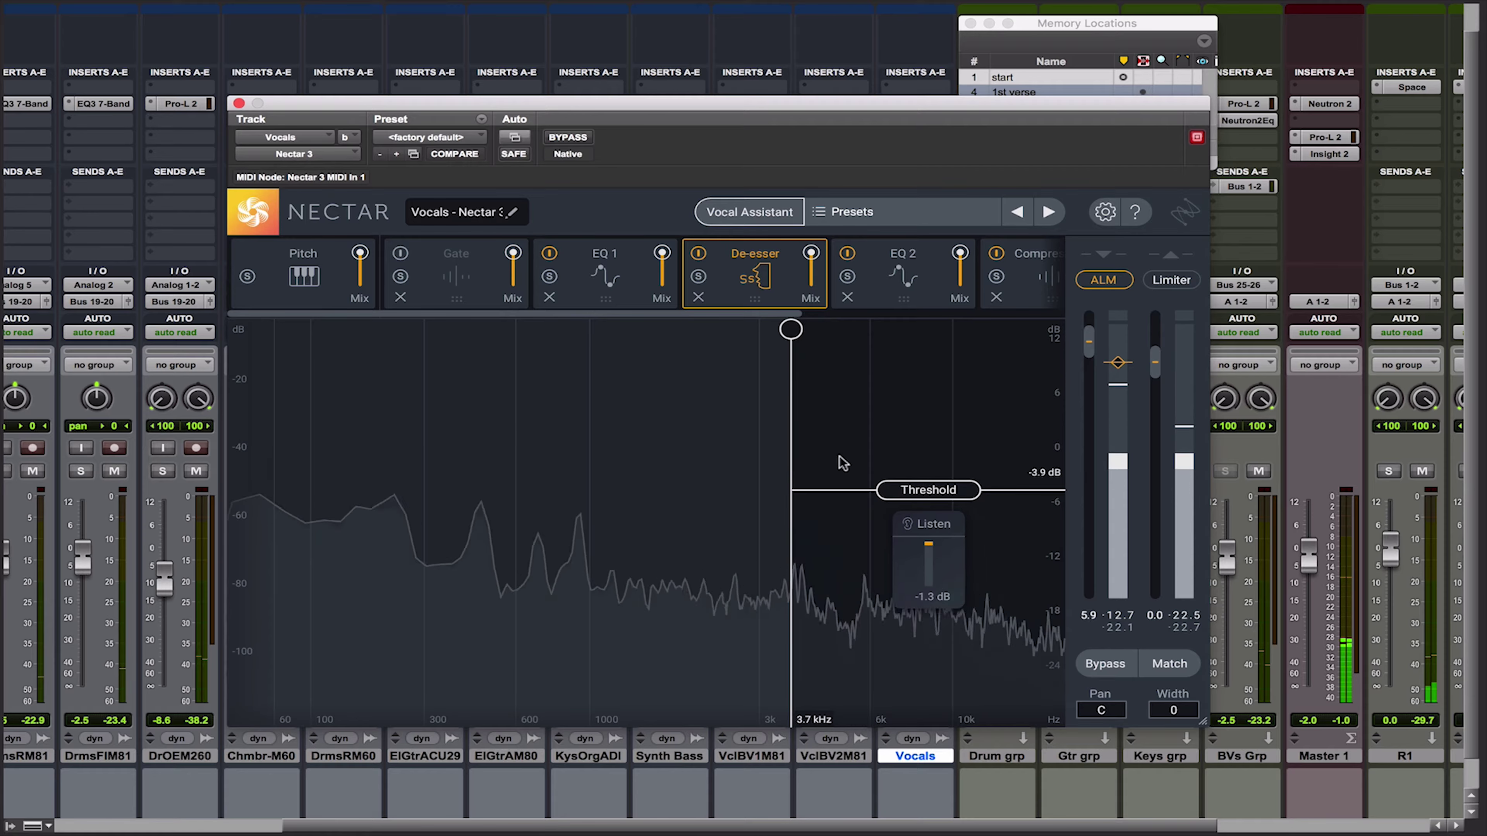
mouse_move(932, 498)
mouse_down()
mouse_move(923, 606)
mouse_move(918, 514)
mouse_up()
Open the EQ 2 module to review its curve, and lower the Master 1 fader to -4.1 dB.
click(876, 281)
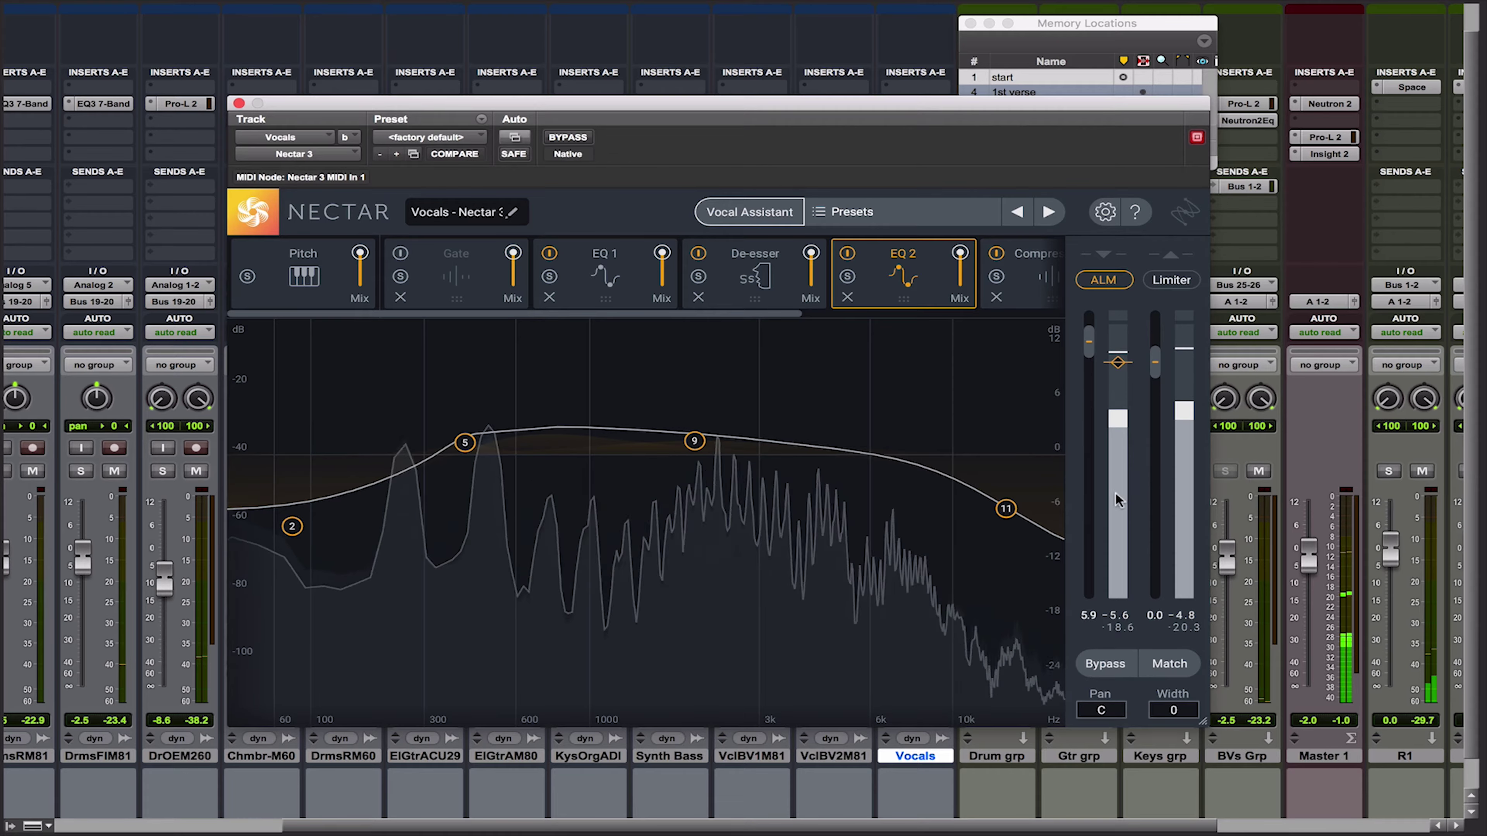
drag(1301, 558, 1309, 567)
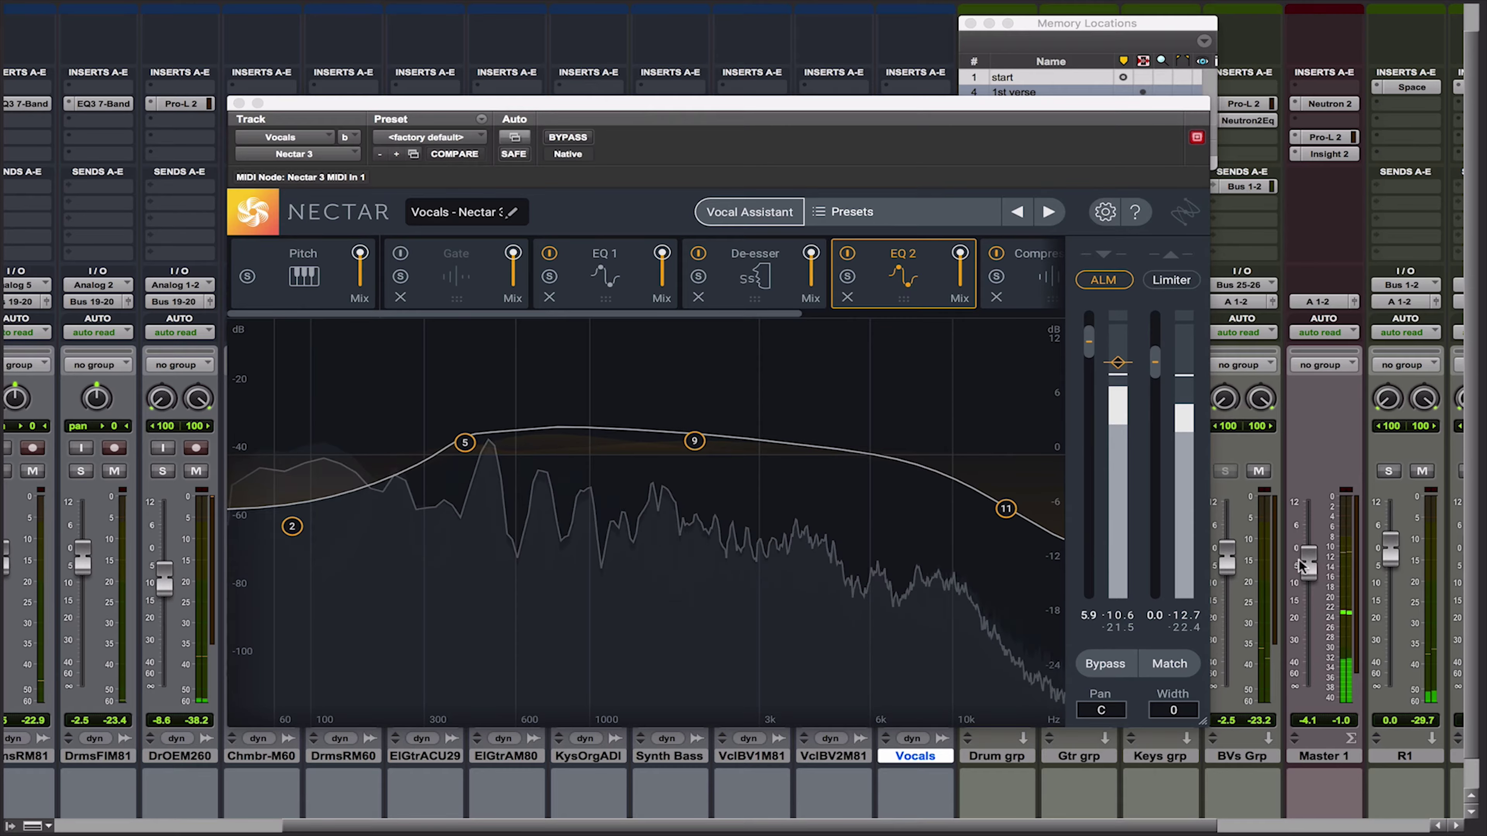
Open the Compressor 1 module and raise its threshold to -17.8 dB.
click(787, 323)
scroll(788, 276, right, 5)
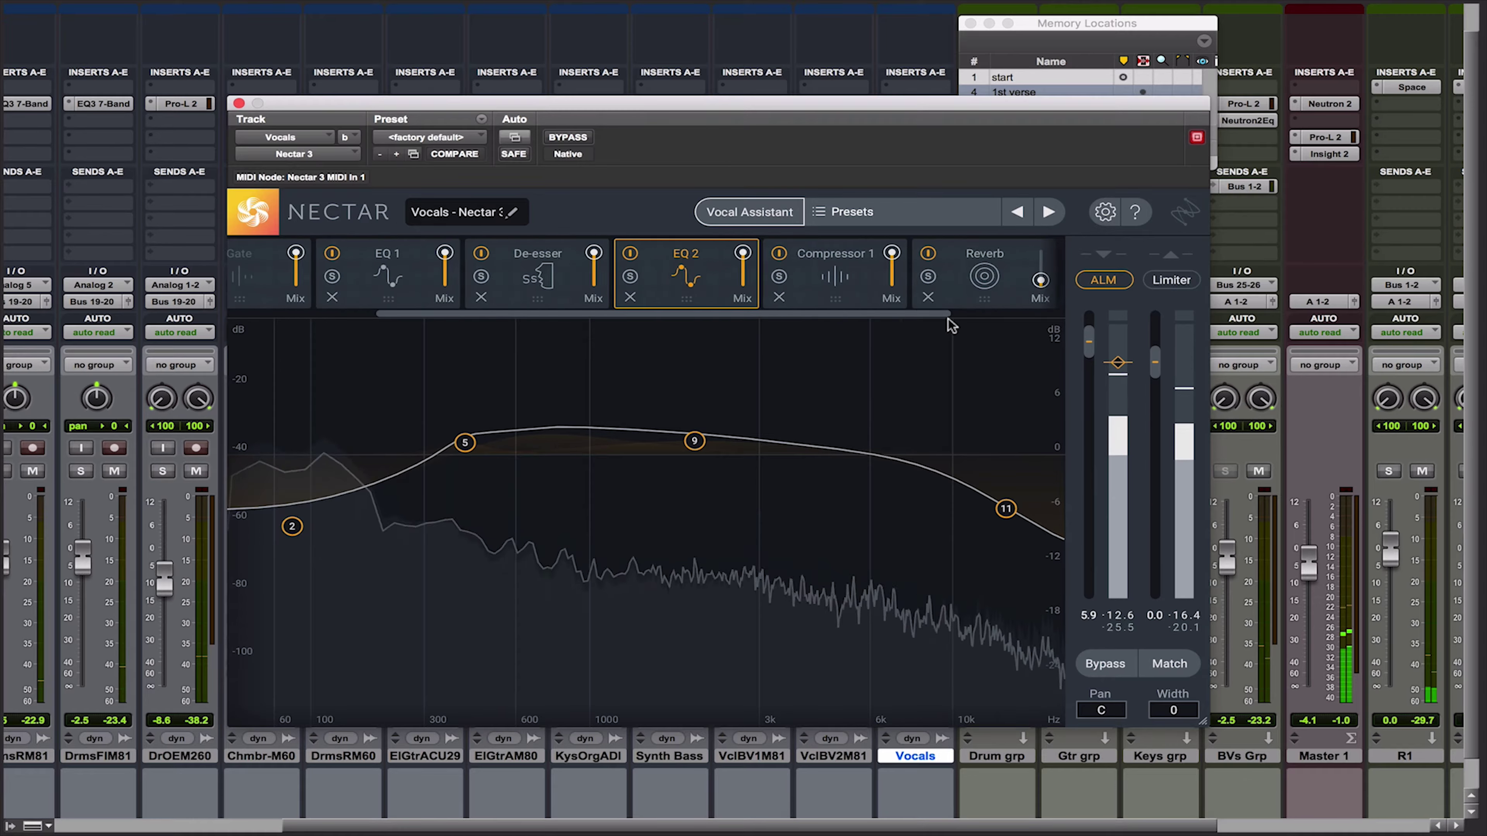
click(787, 274)
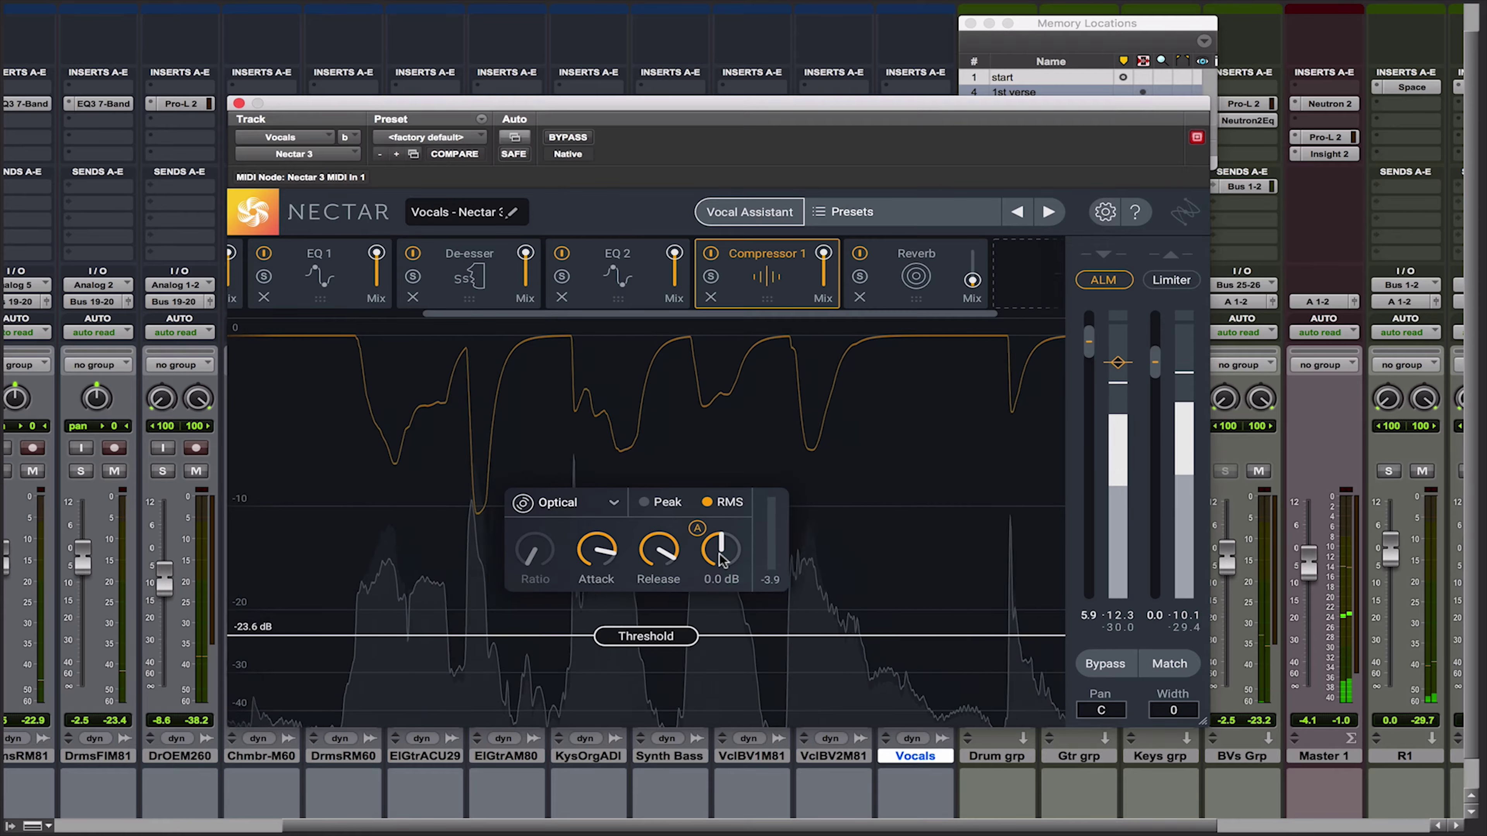
drag(679, 633, 614, 583)
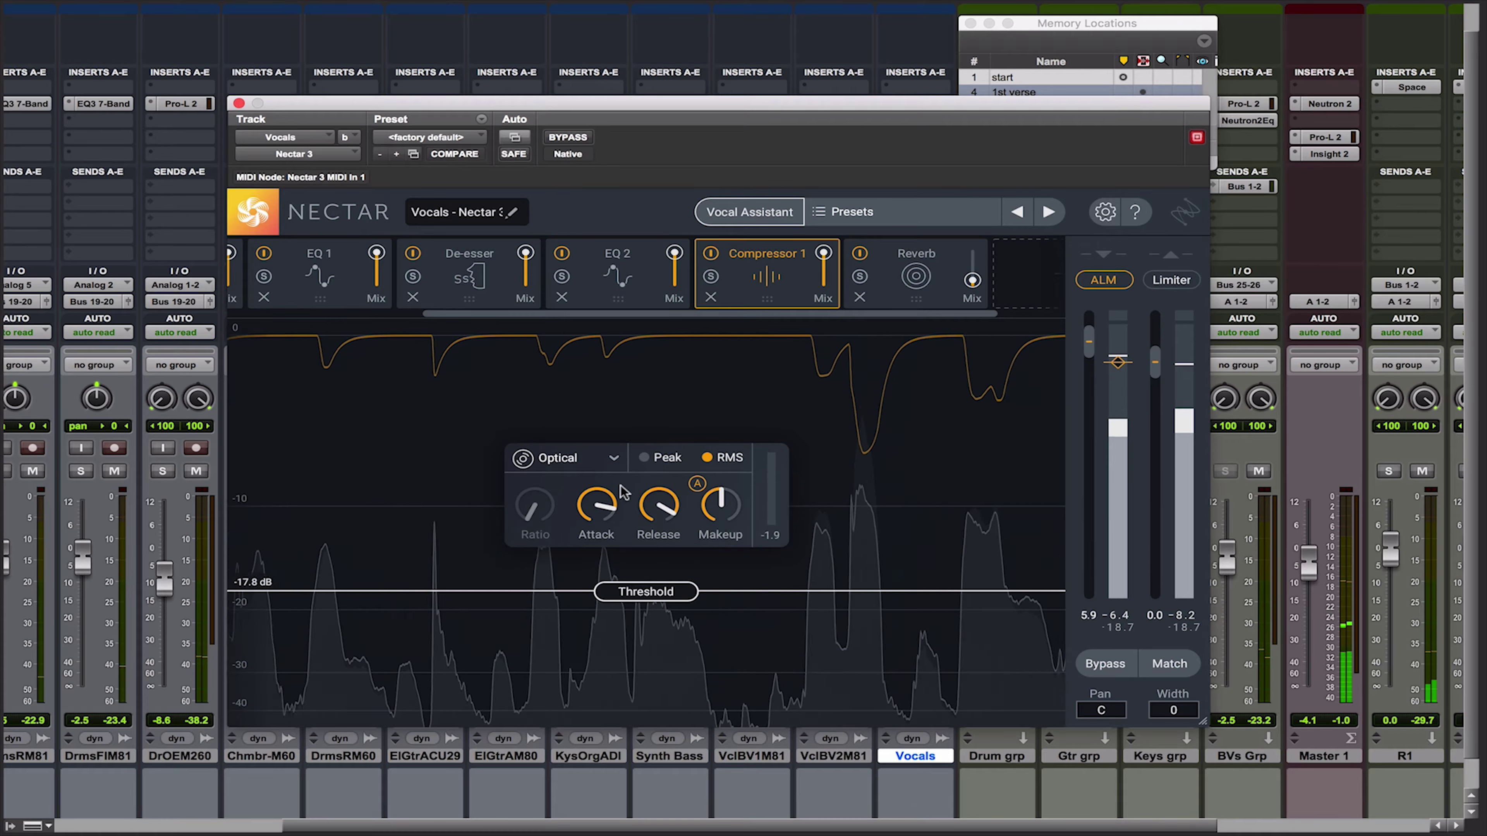
Review the available compressor types and change Compressor 1 from Optical to Vintage.
click(612, 461)
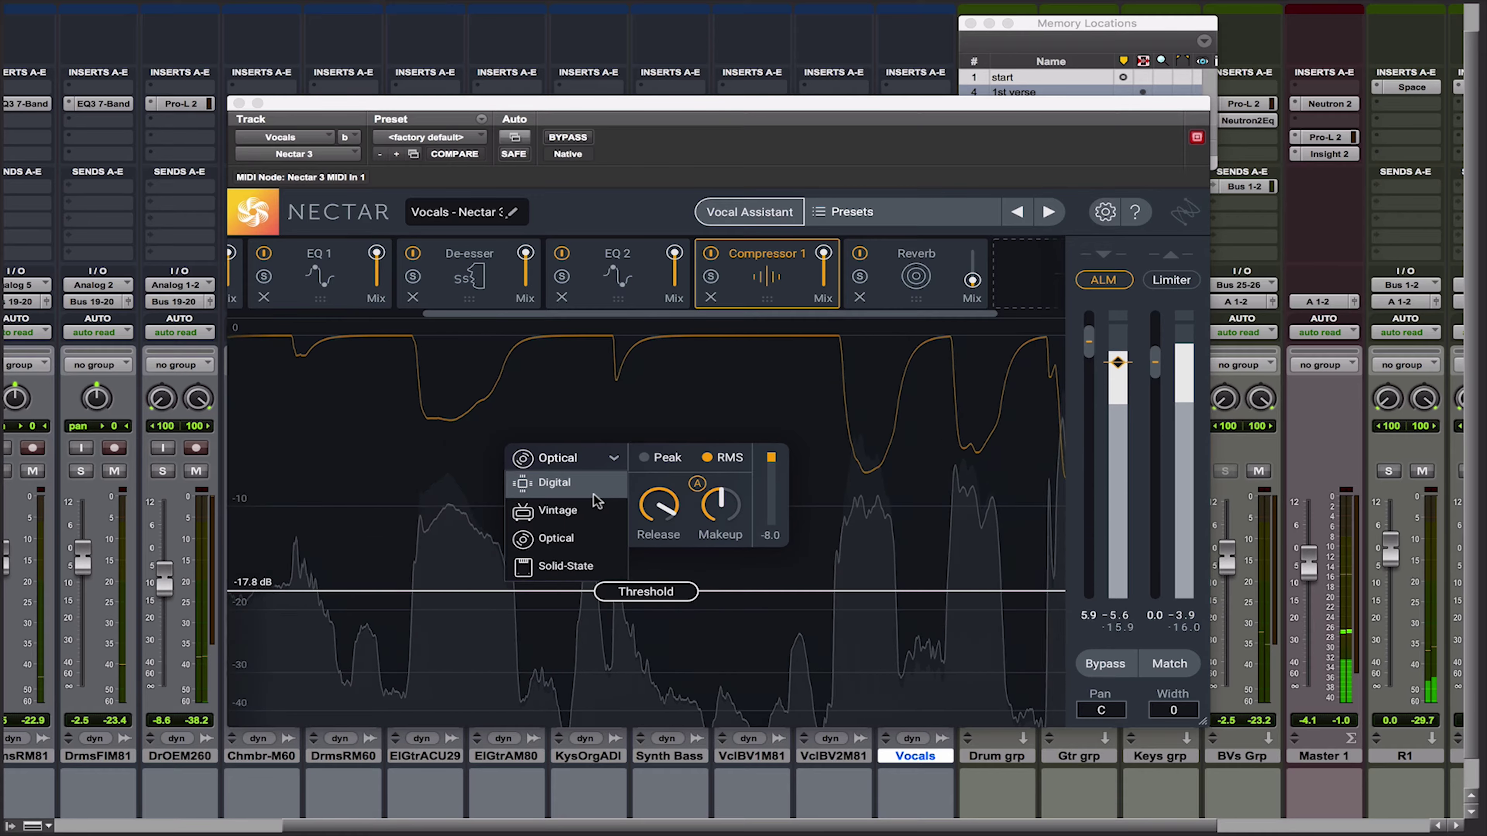
click(649, 480)
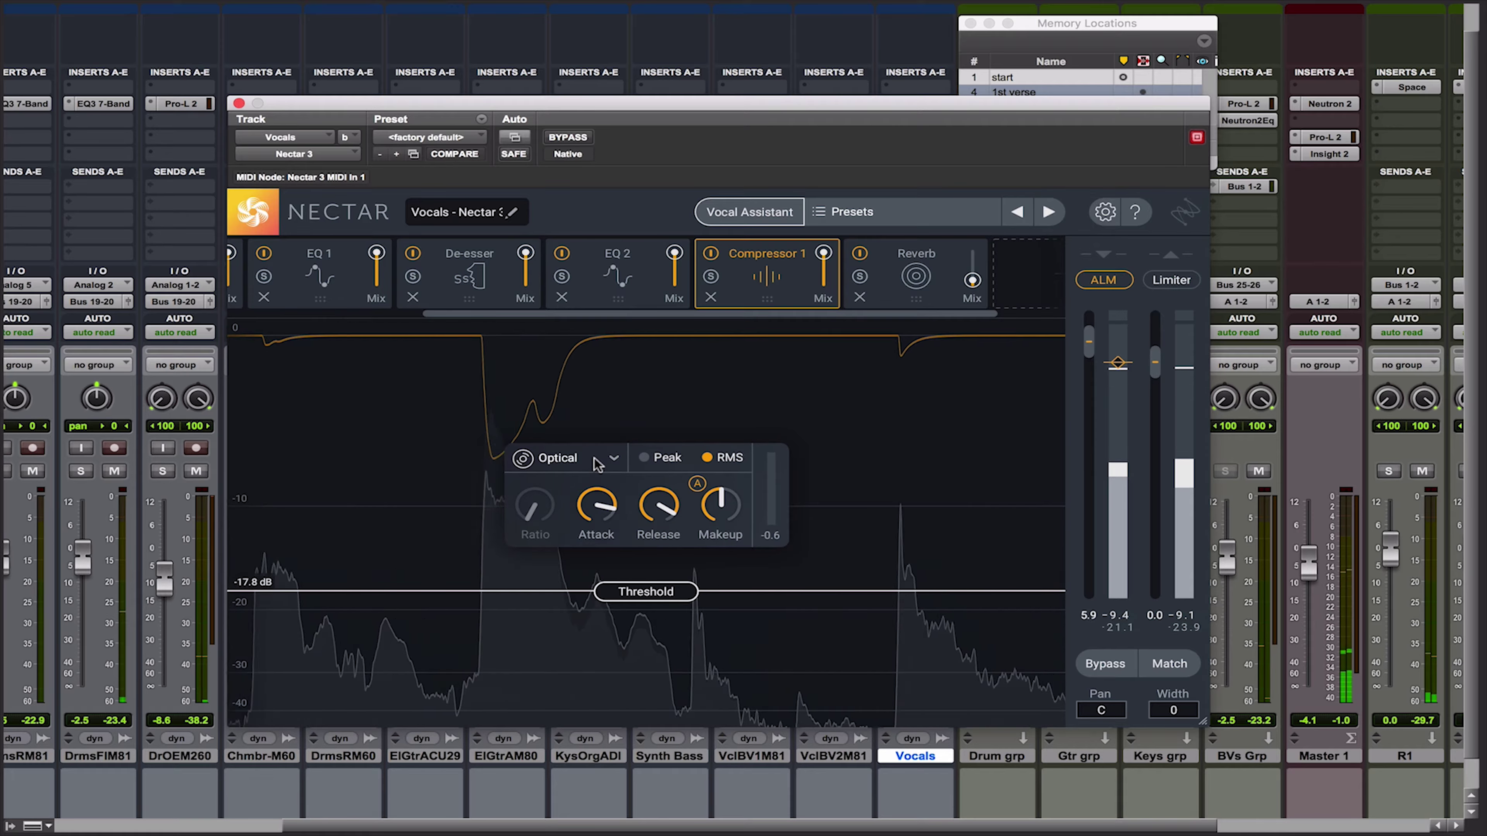
click(559, 458)
click(560, 508)
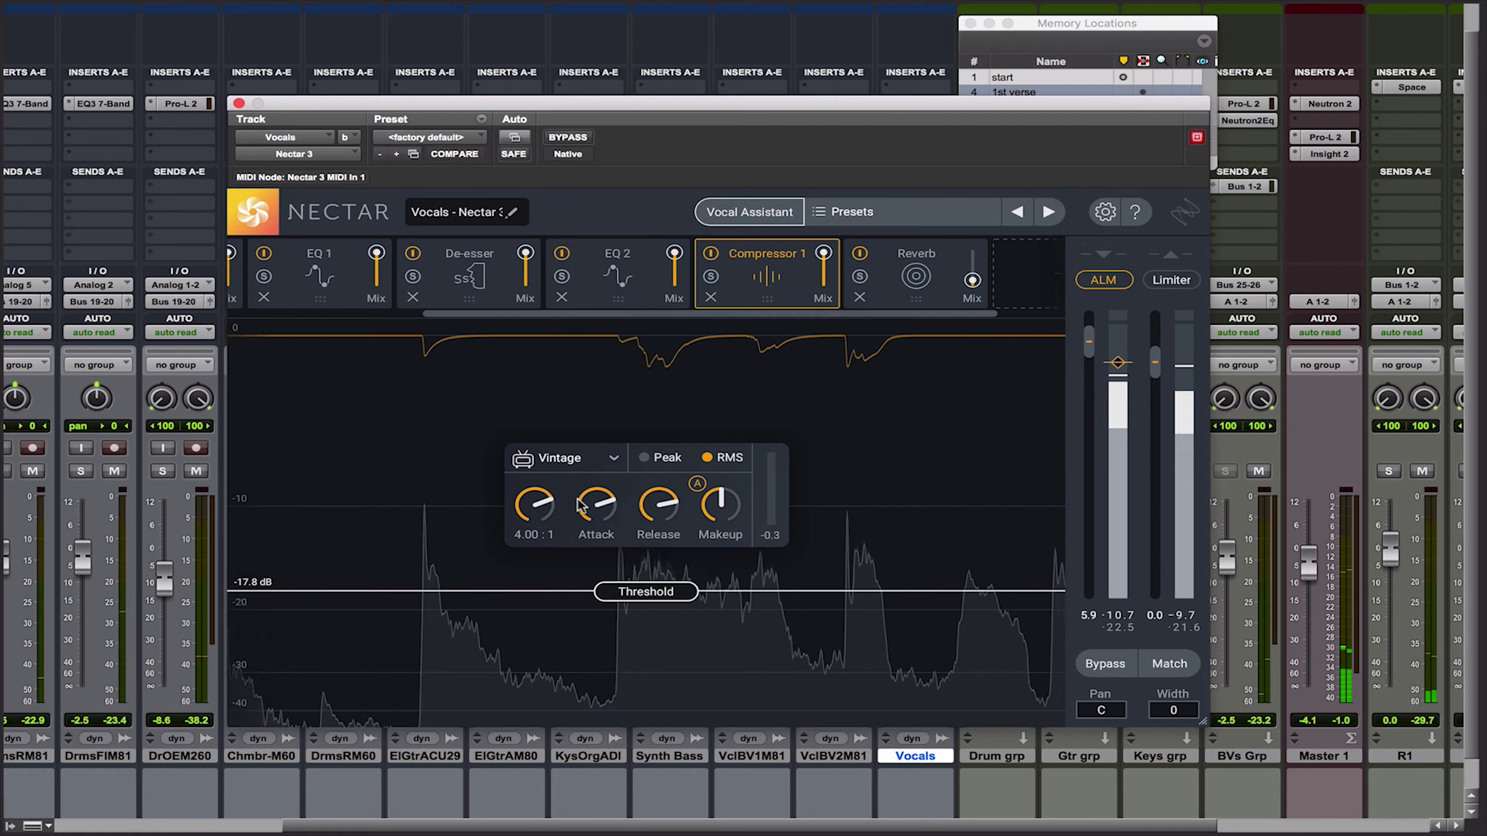
Raise Compressor 1's makeup gain to about 3.1 dB, lengthen its attack and shorten its release.
drag(592, 509, 593, 505)
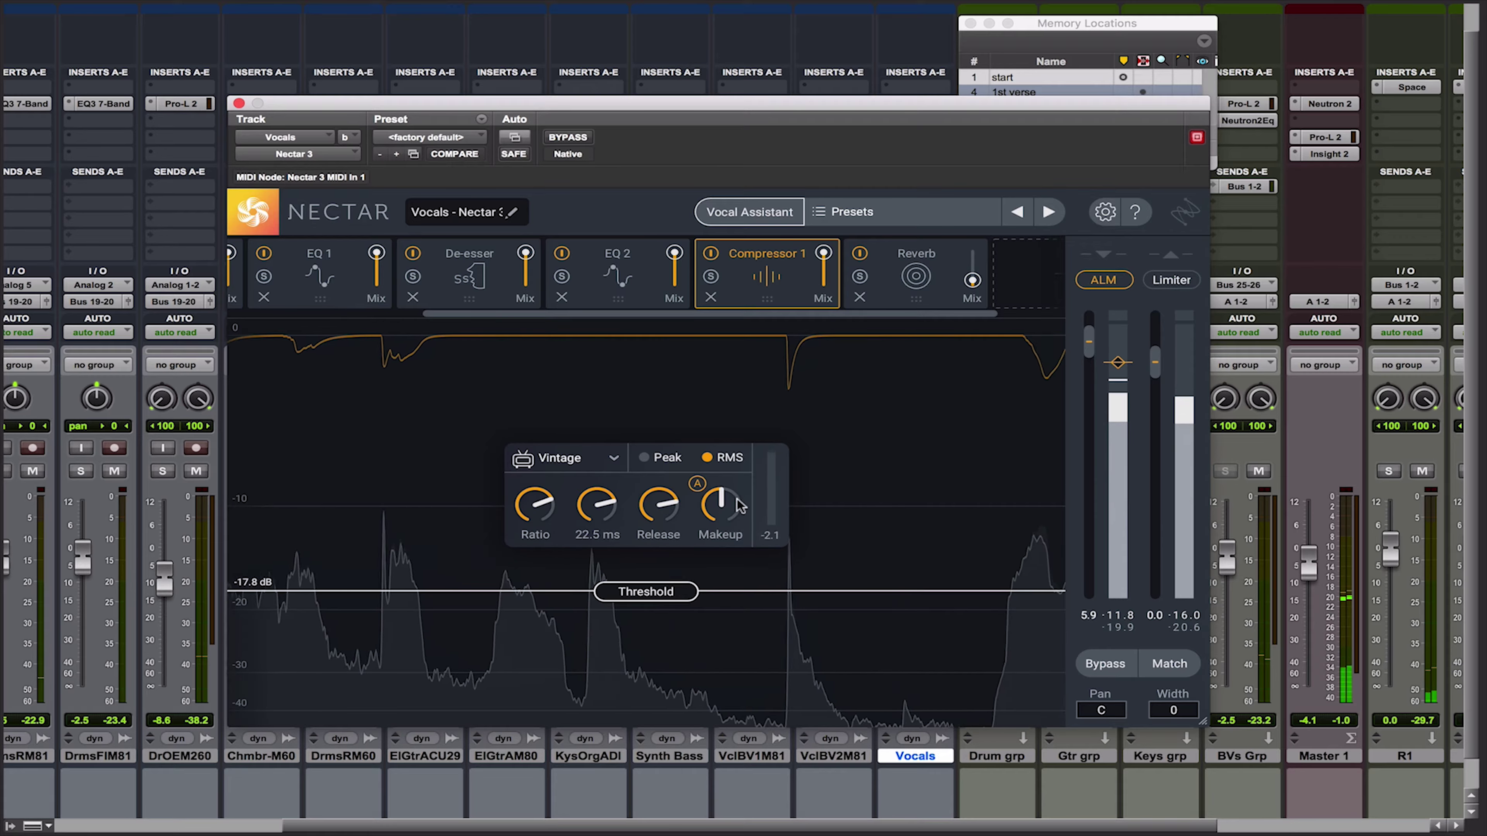
drag(723, 509, 723, 502)
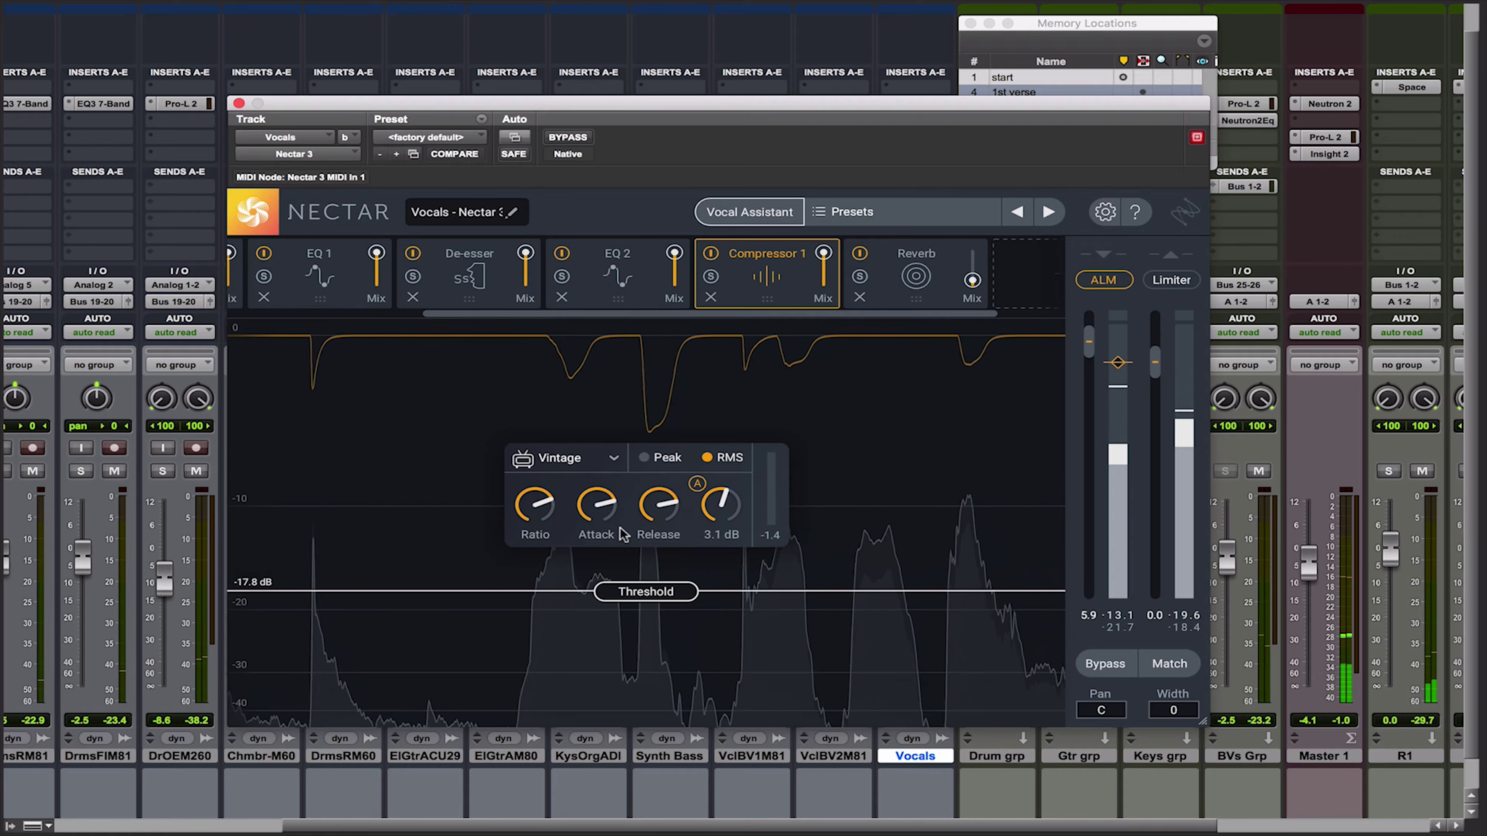
drag(597, 508, 657, 560)
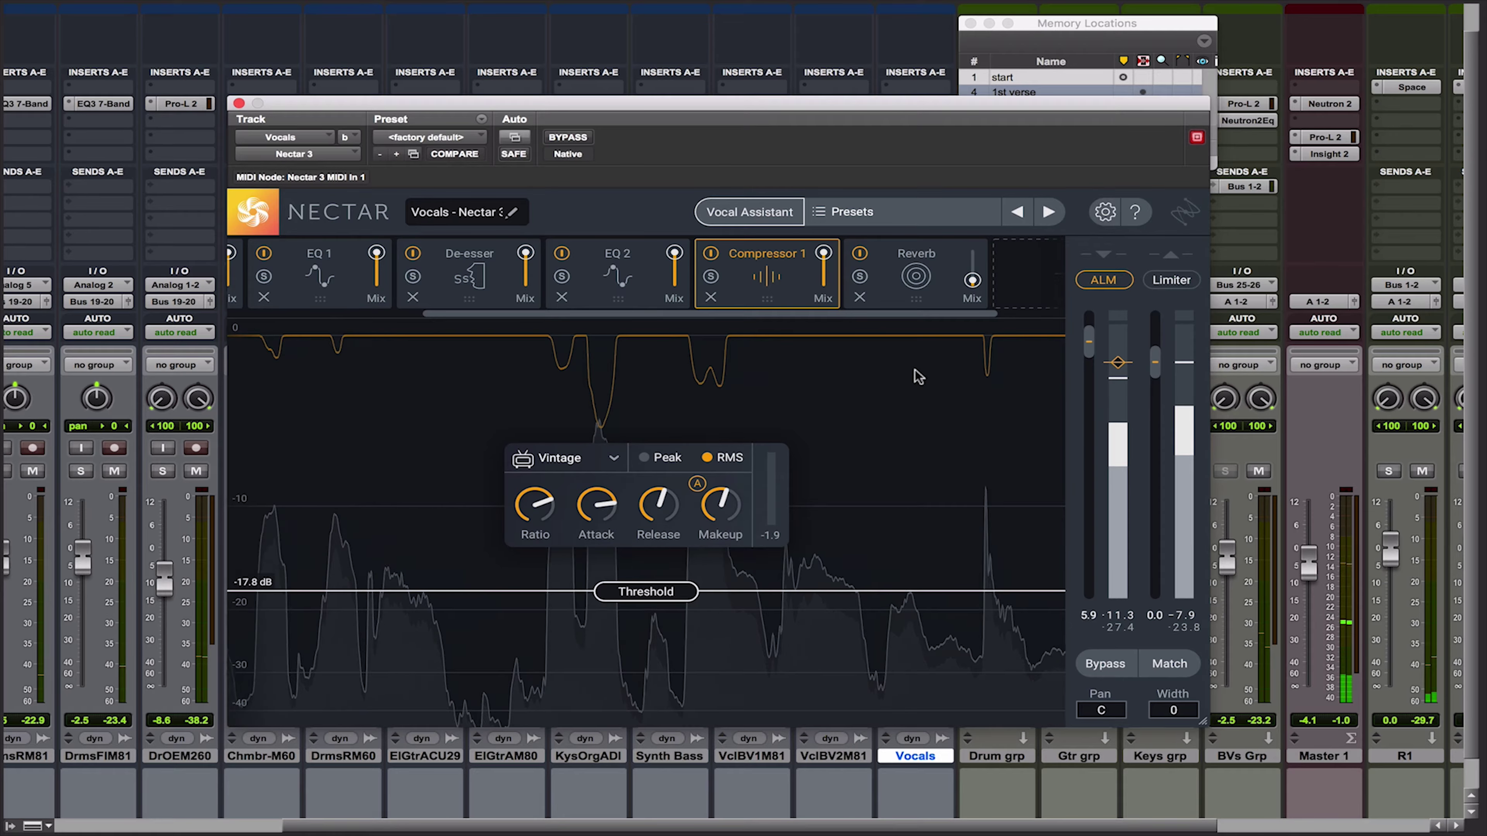
Open the Reverb module and raise its mix amount slightly.
click(897, 287)
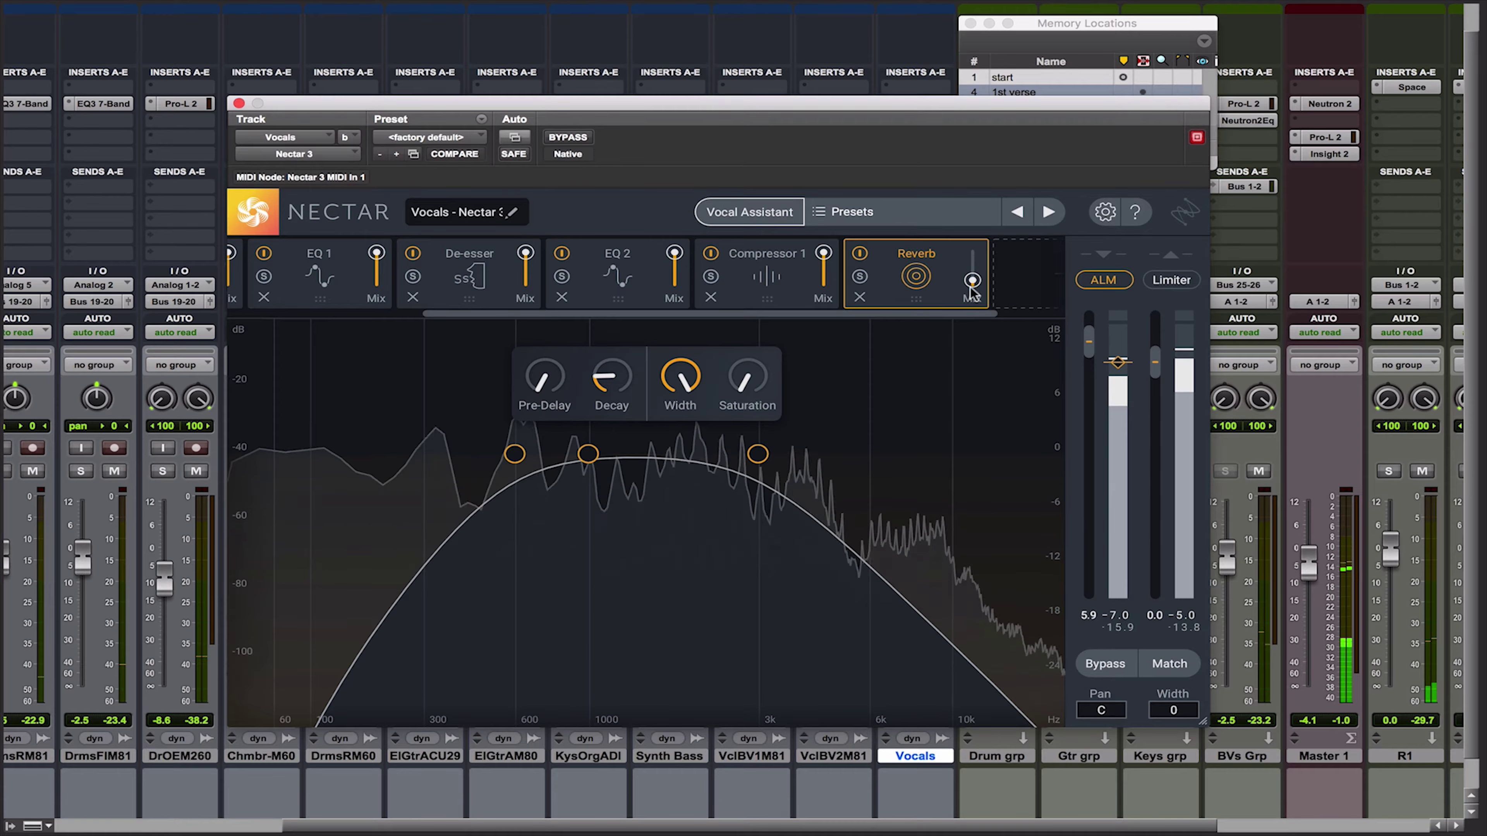
mouse_move(977, 280)
scroll(974, 280, up, 6)
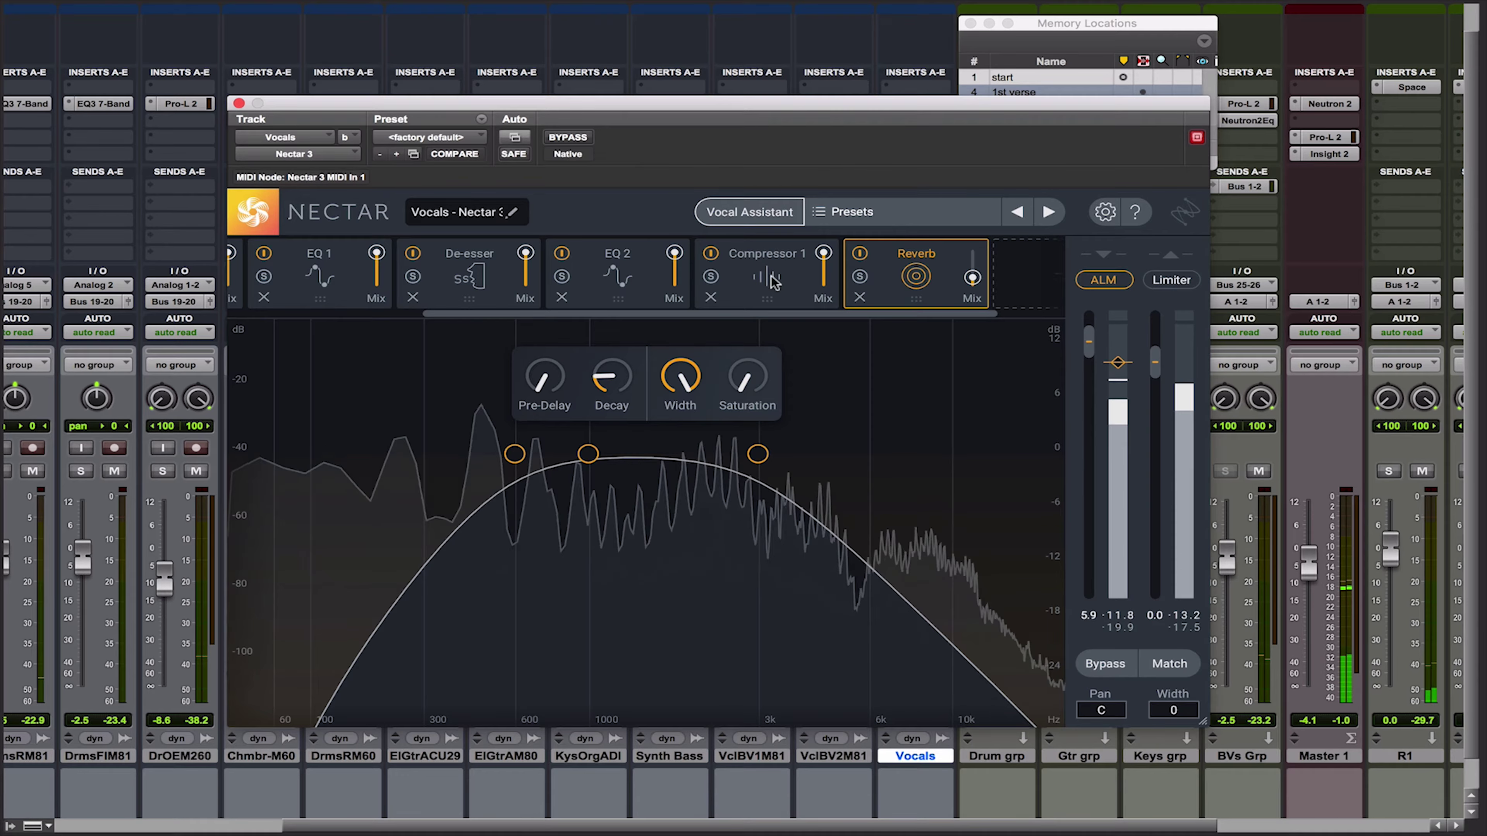
Set the ALM target level to -7.4 dB, and enable the output Limiter with its level at -2.8 dB.
drag(509, 319, 673, 325)
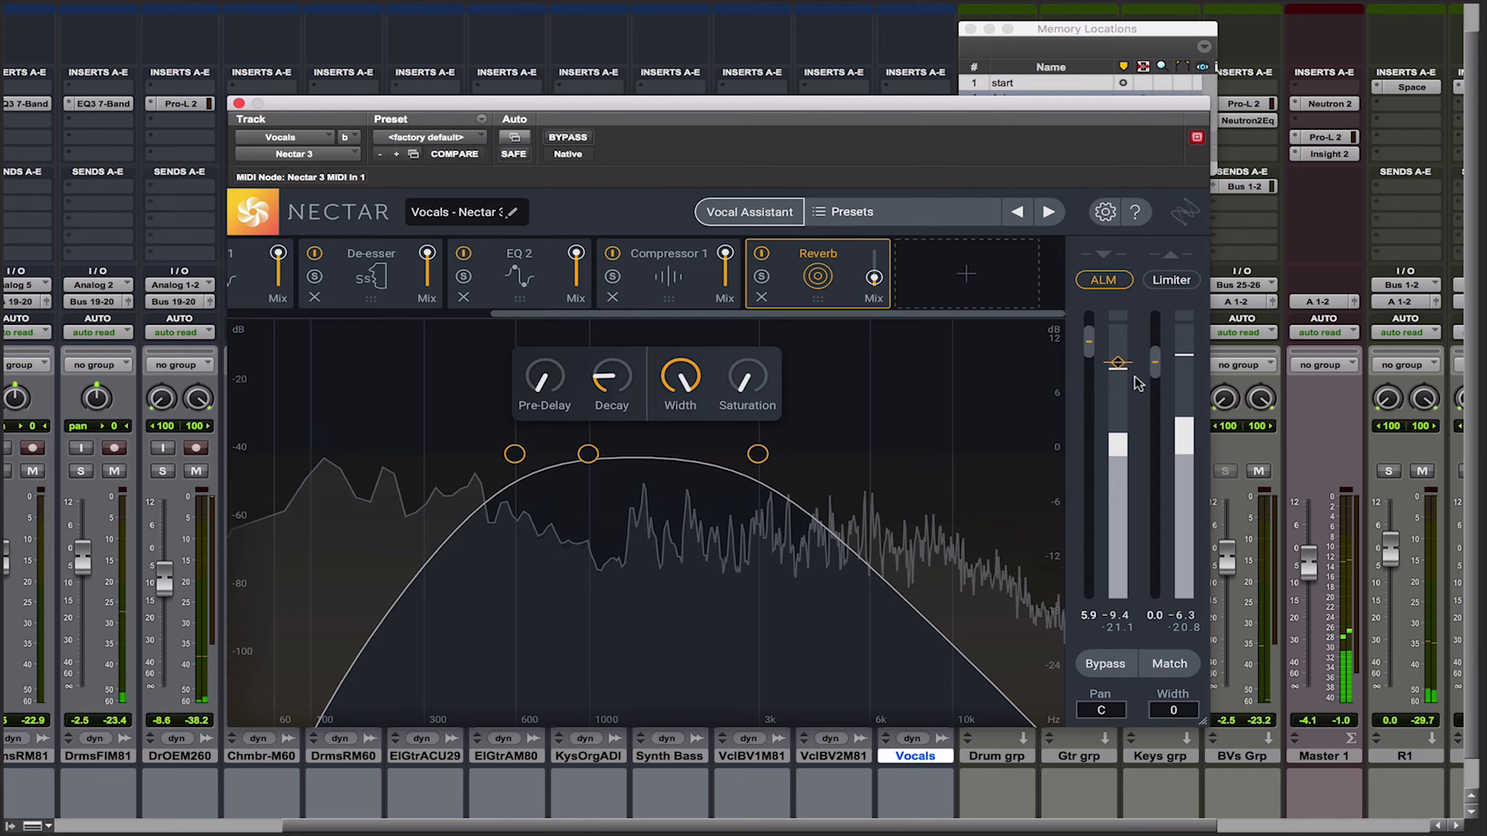
drag(1118, 363, 1118, 369)
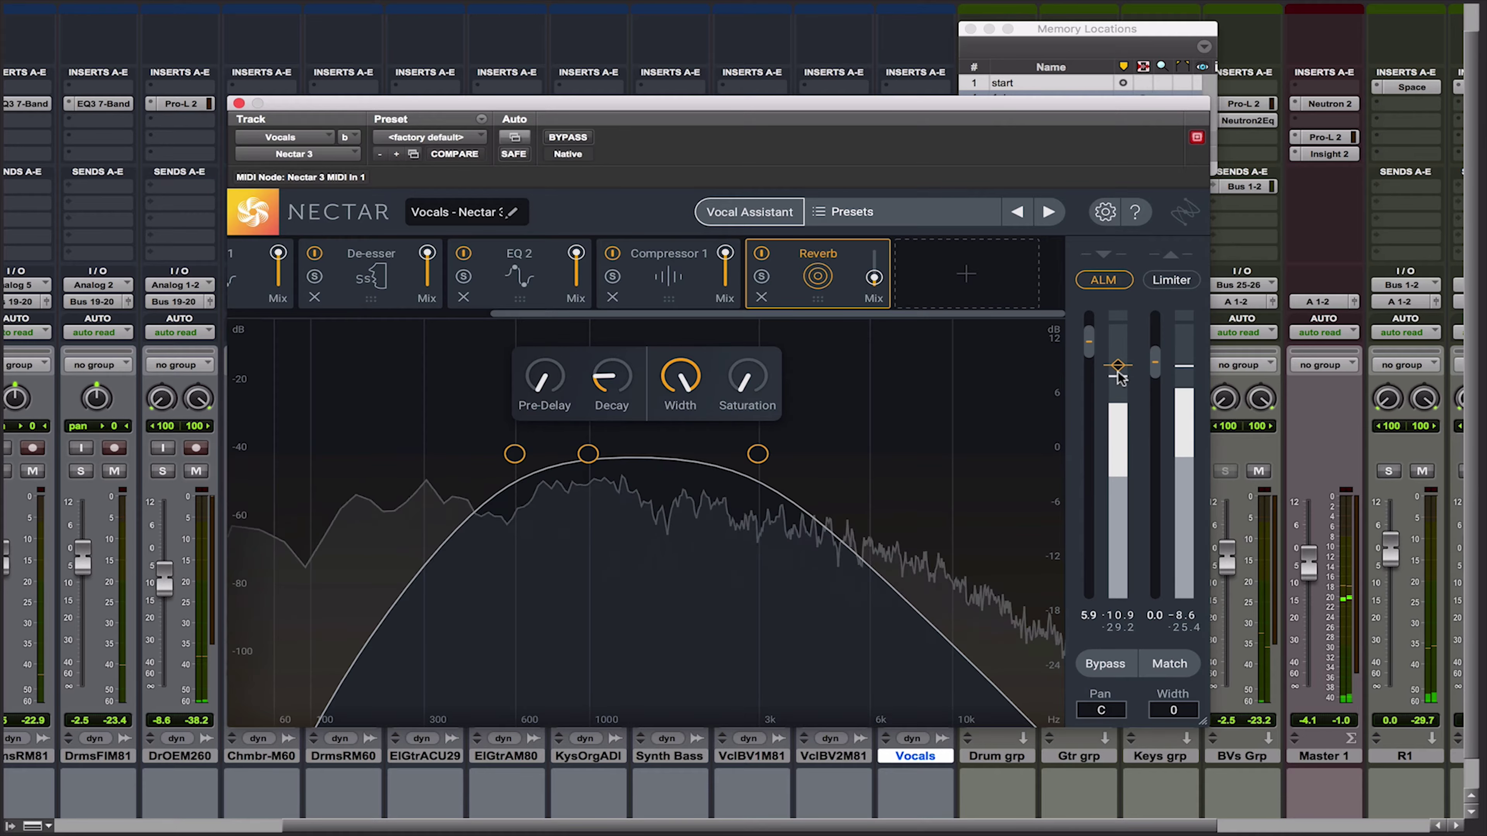
drag(1119, 378, 1119, 370)
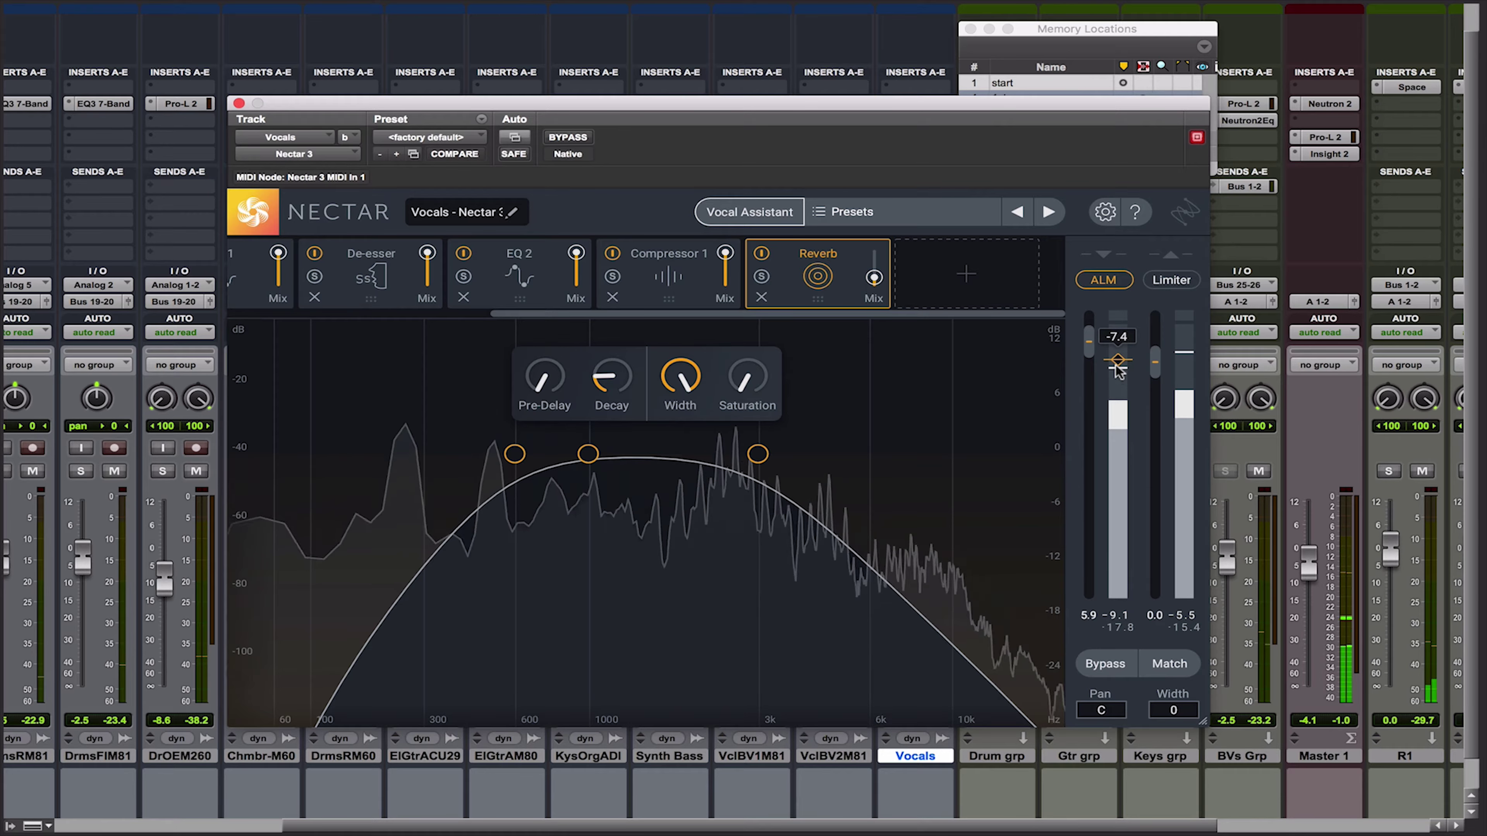
click(1172, 280)
drag(1184, 352, 1184, 340)
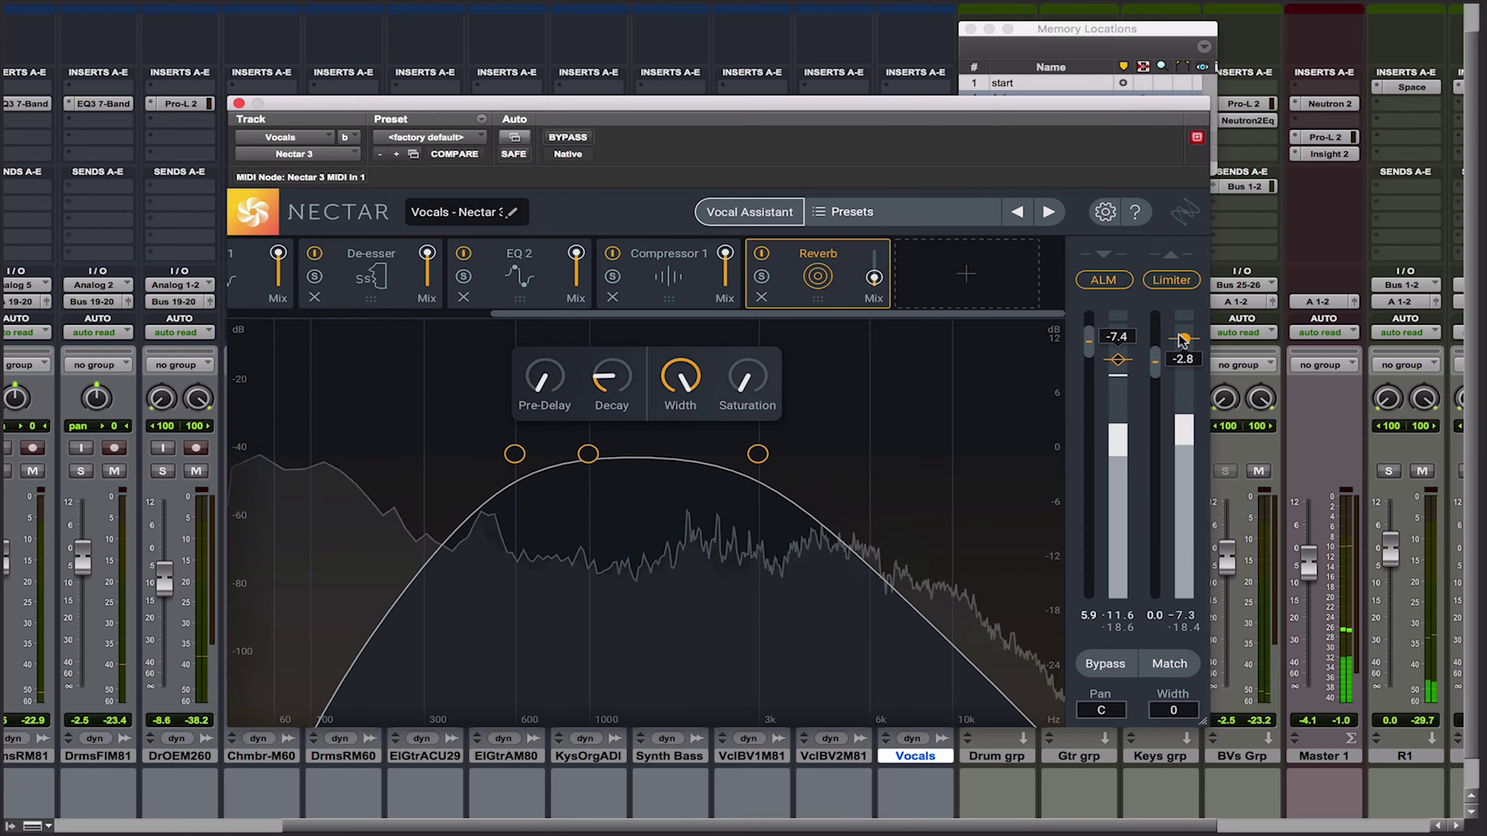
Add a Dimension module at the end of the chain, increase its Chorus rate and lower its mix to 15.
click(966, 276)
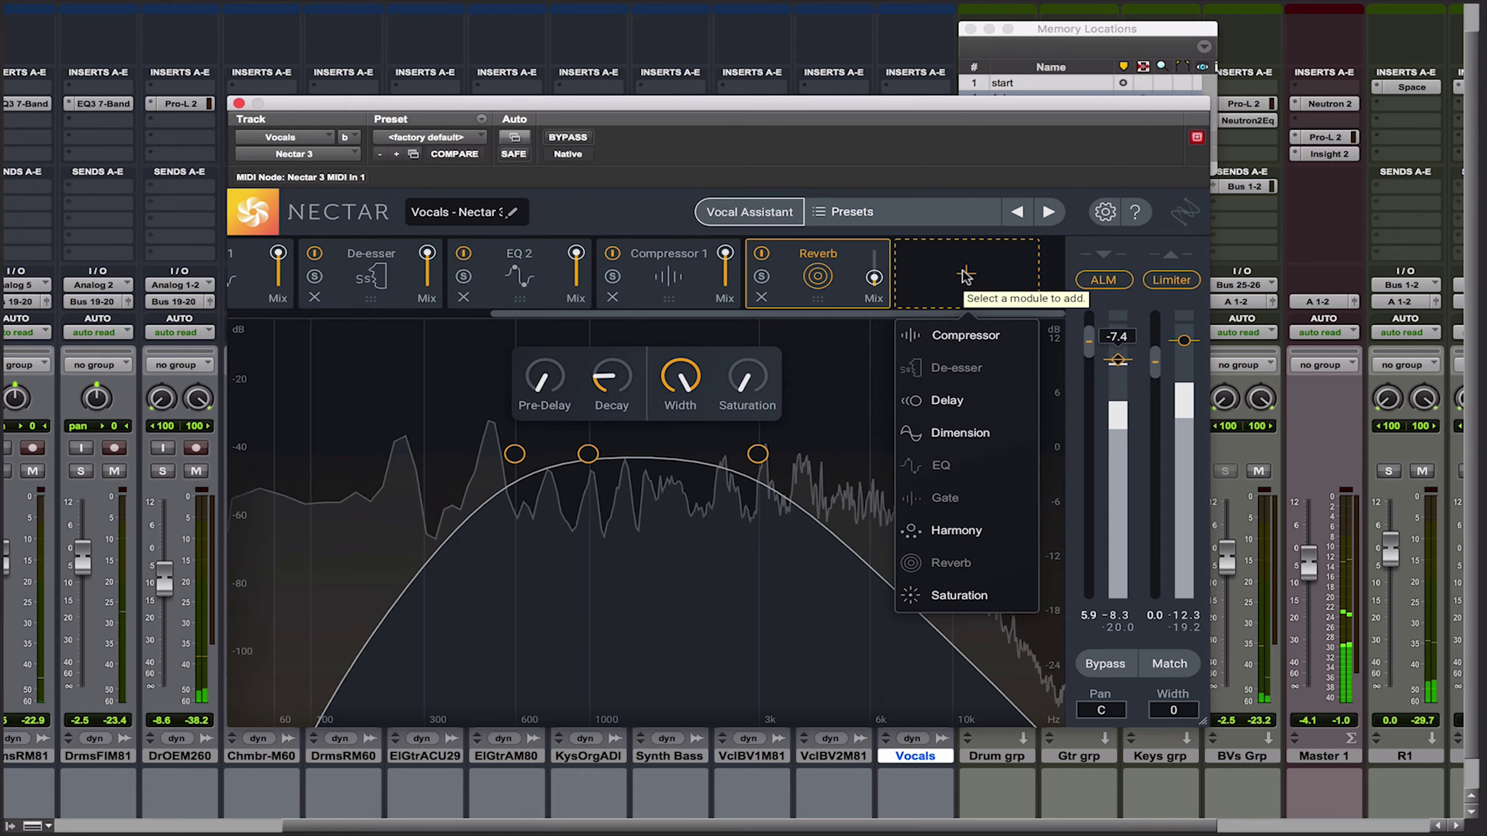
click(960, 432)
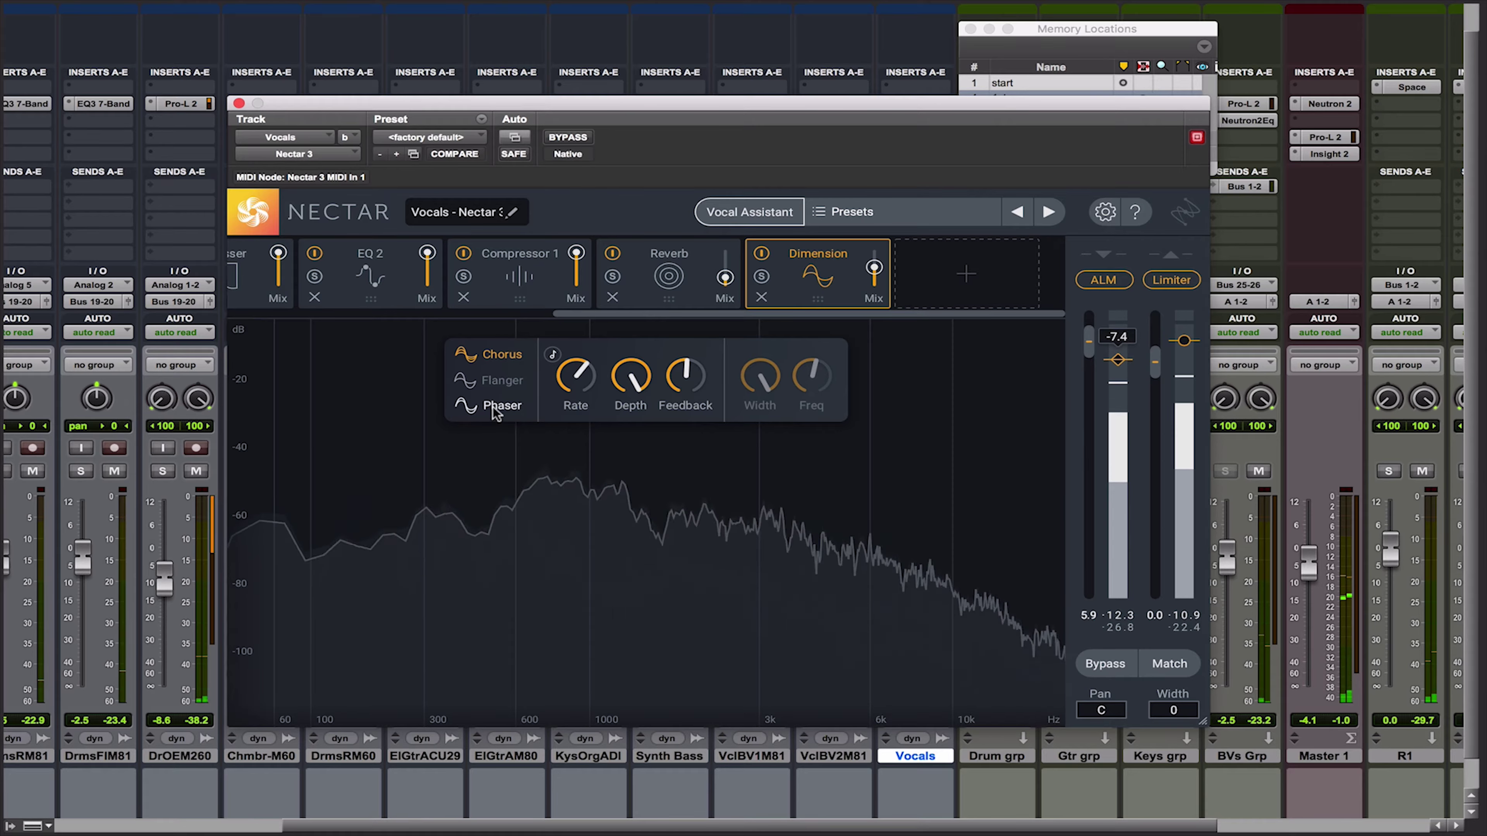
mouse_move(573, 391)
drag(573, 387, 573, 364)
drag(869, 269, 874, 280)
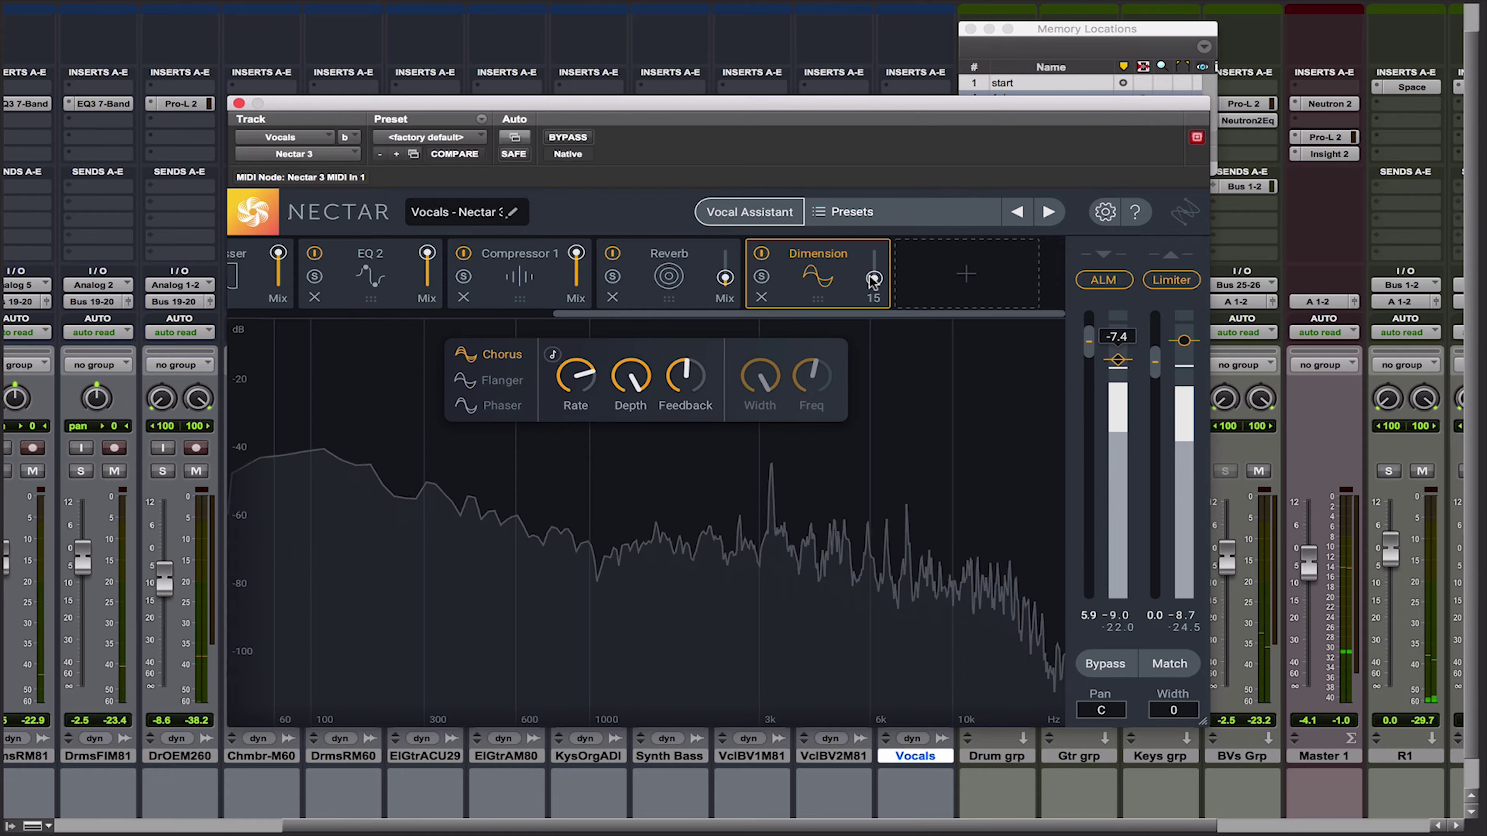
Add a Saturation module with Tape at 73% amount, and lower its filter node to -1.53 dB at 7.3 kHz.
click(968, 284)
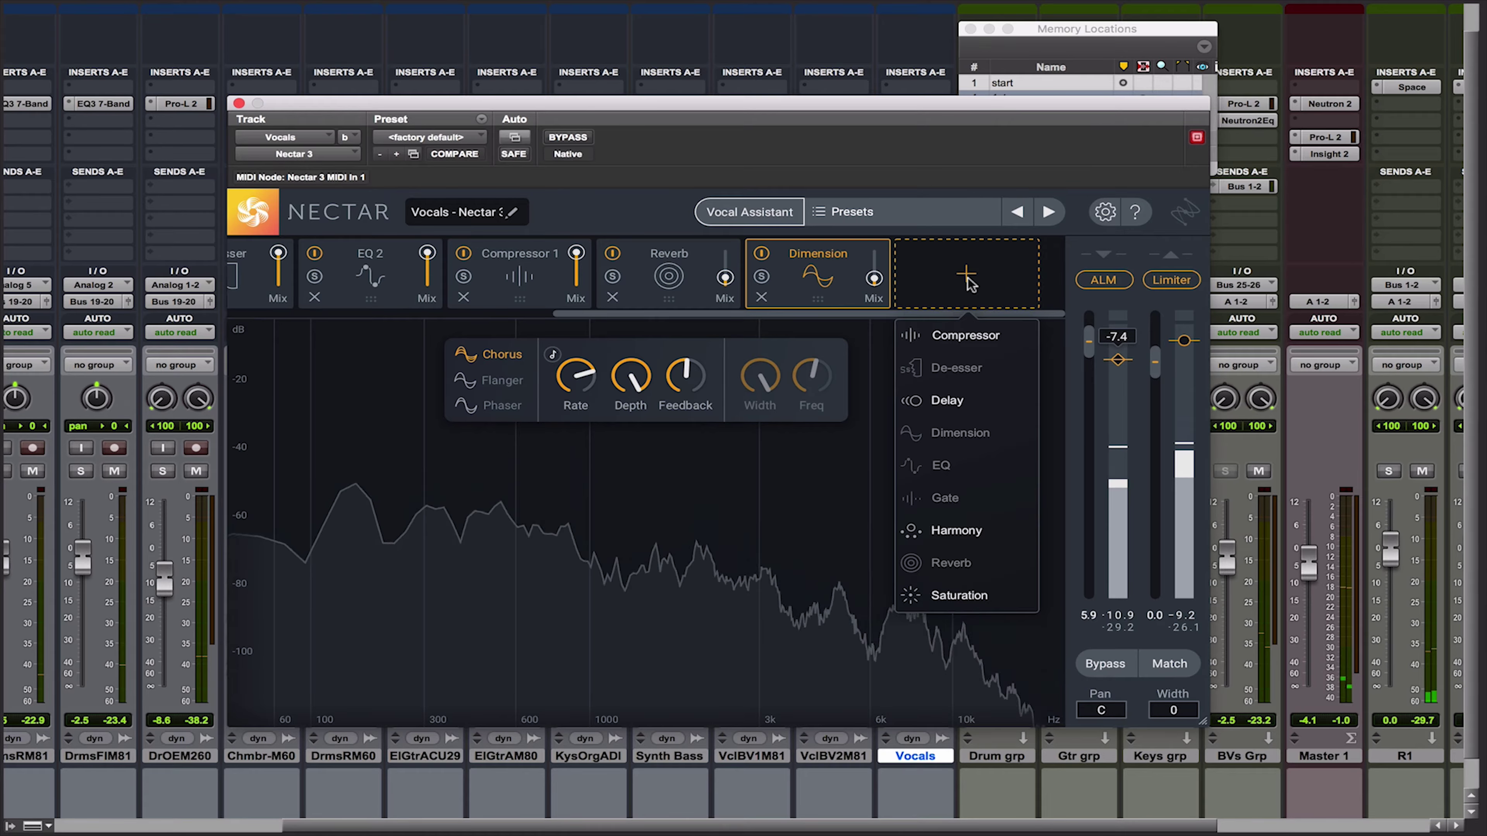
click(943, 596)
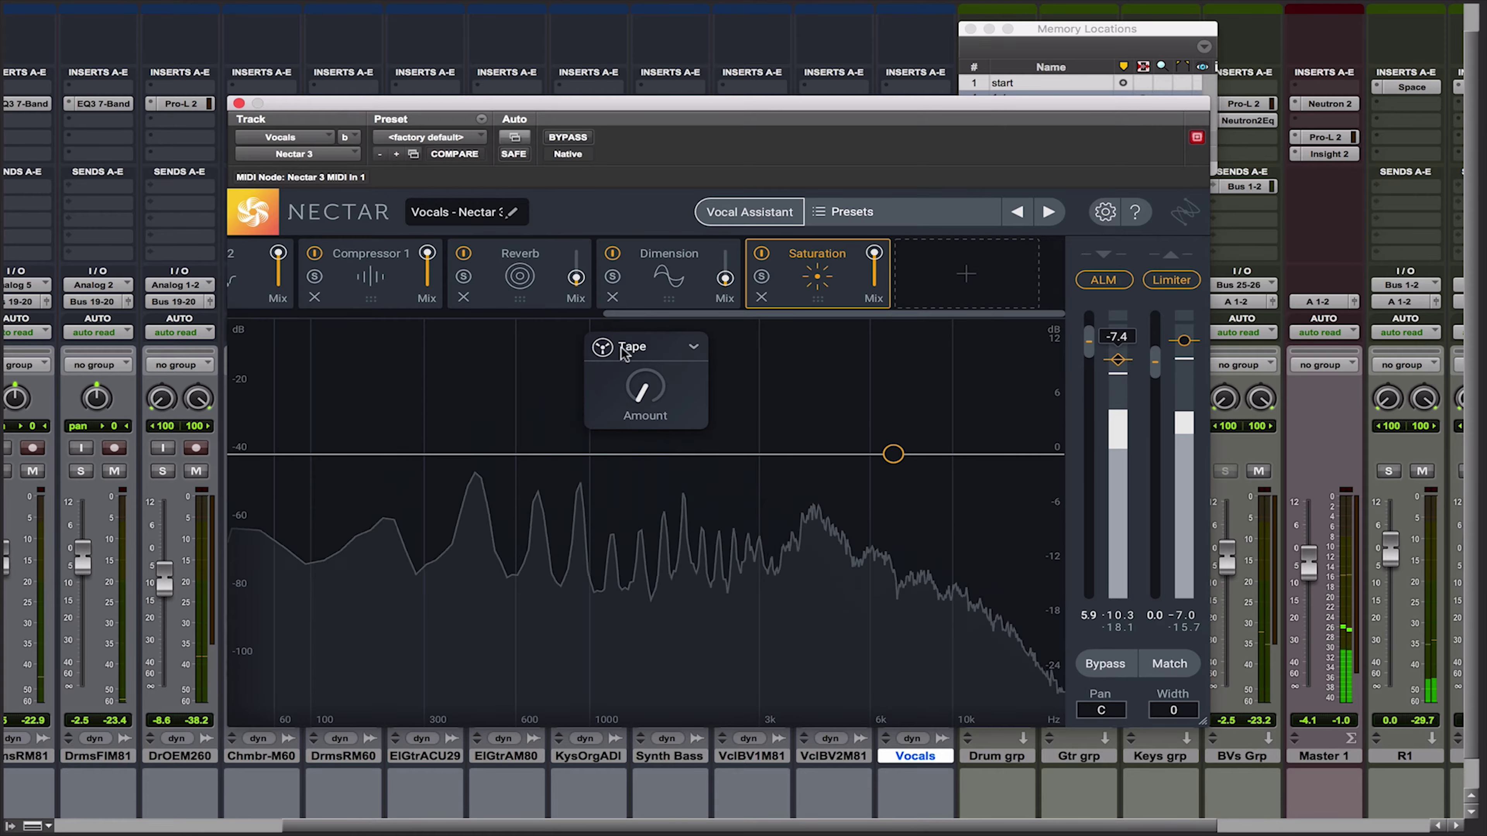
drag(644, 404, 623, 278)
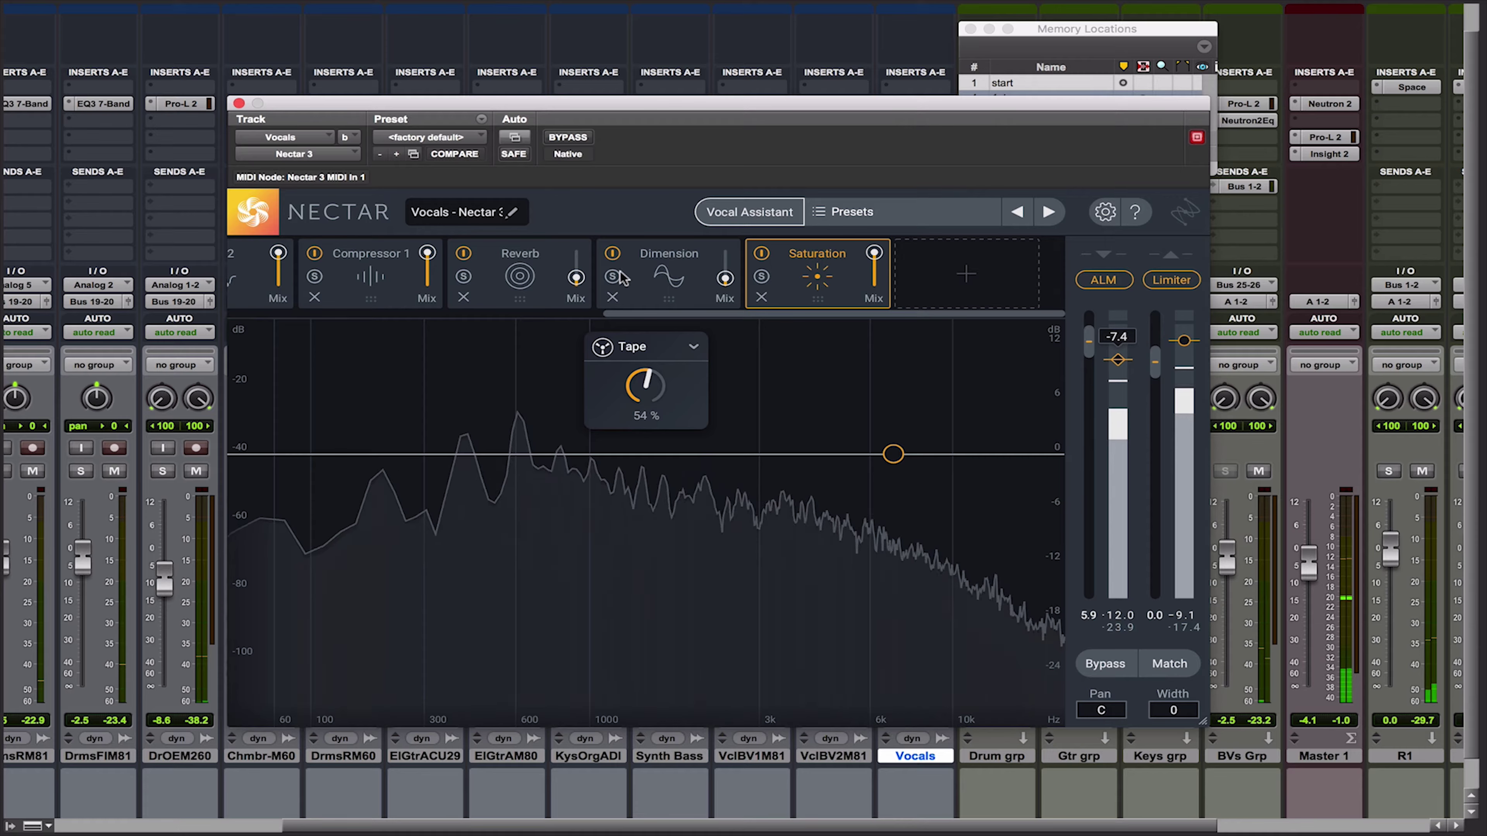
drag(641, 388, 636, 363)
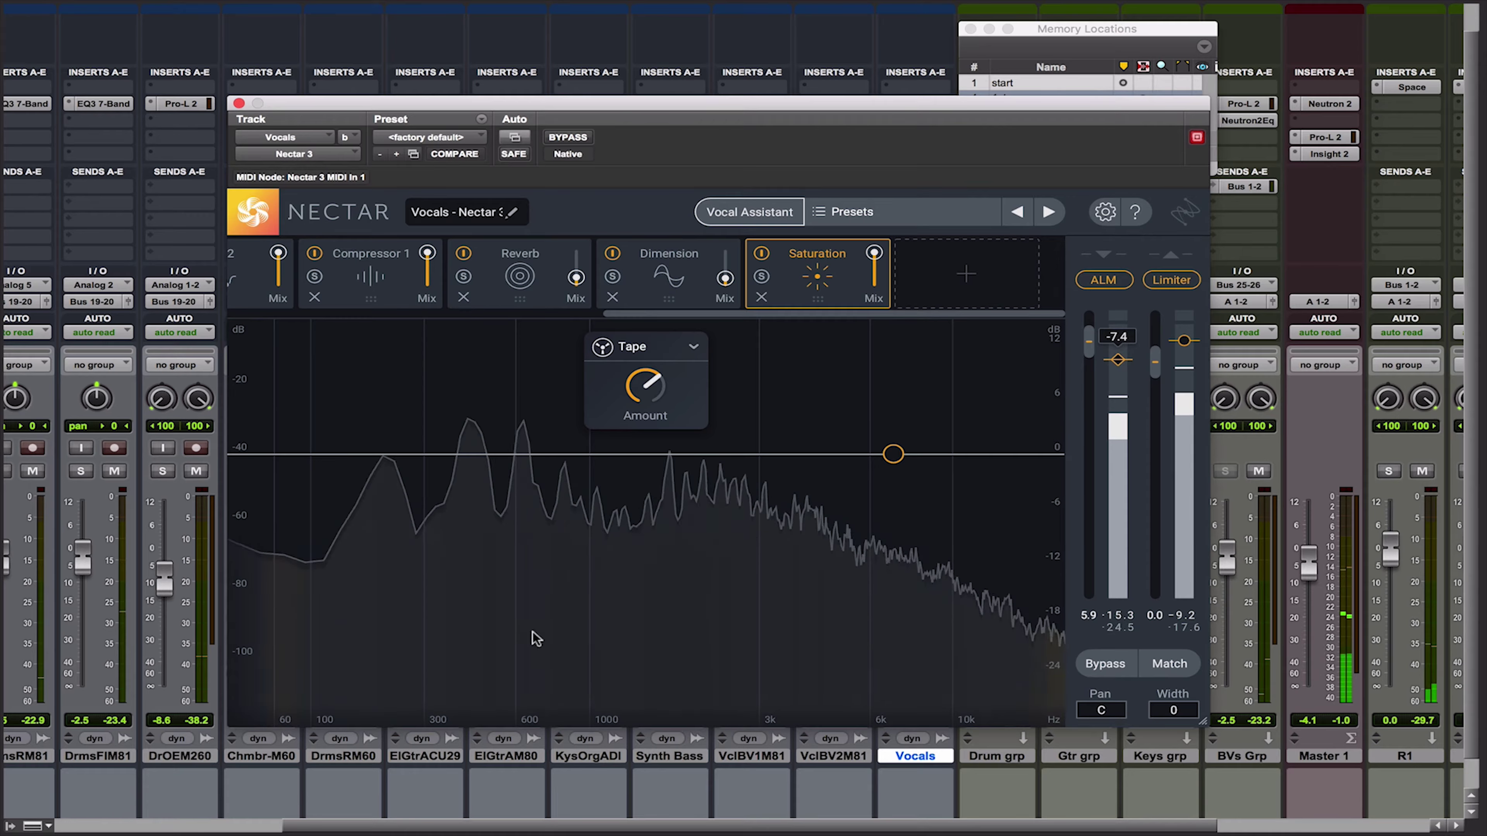
drag(637, 411, 636, 373)
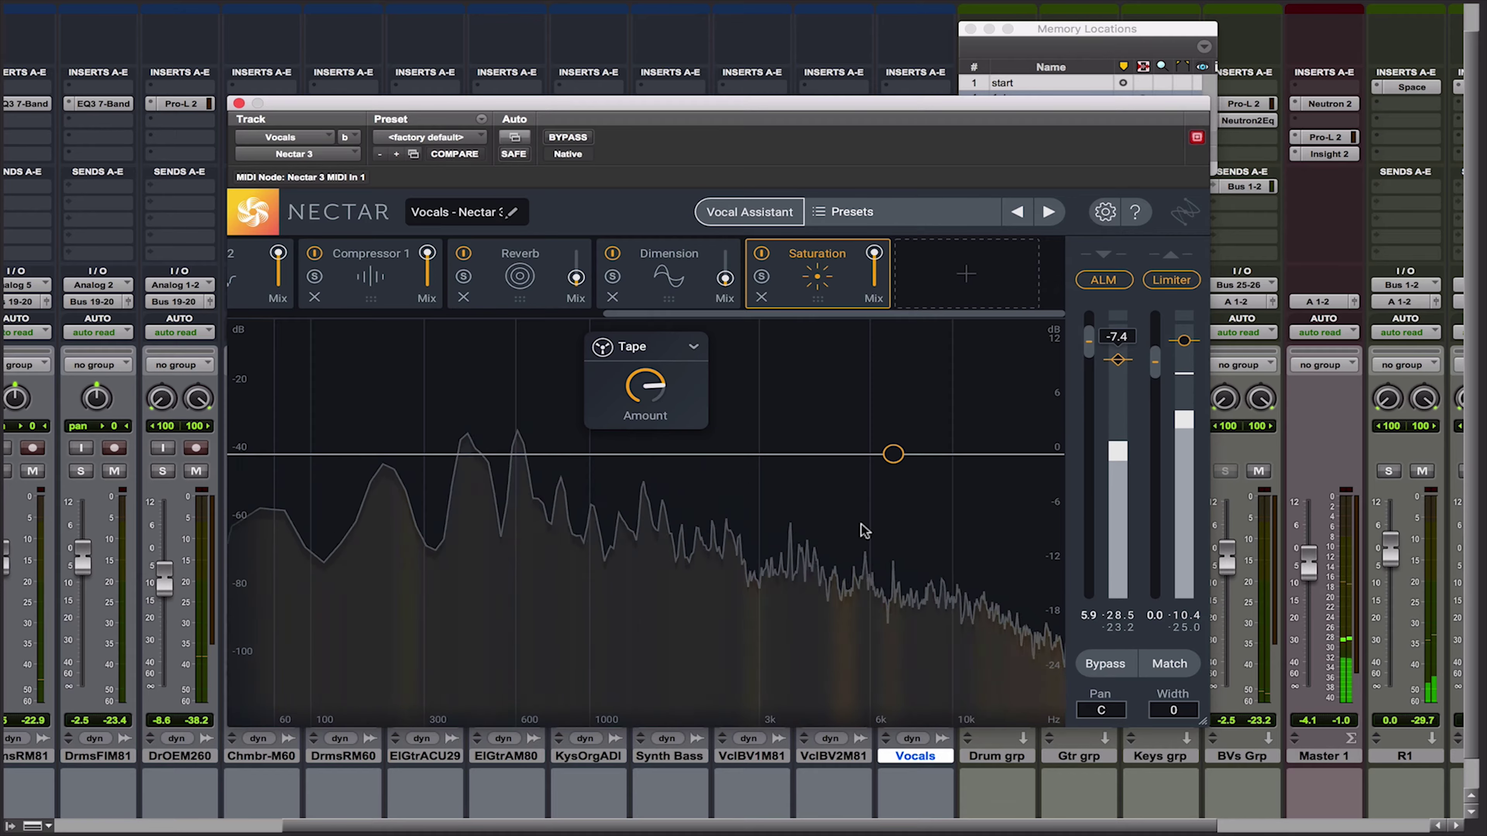
drag(639, 394, 641, 404)
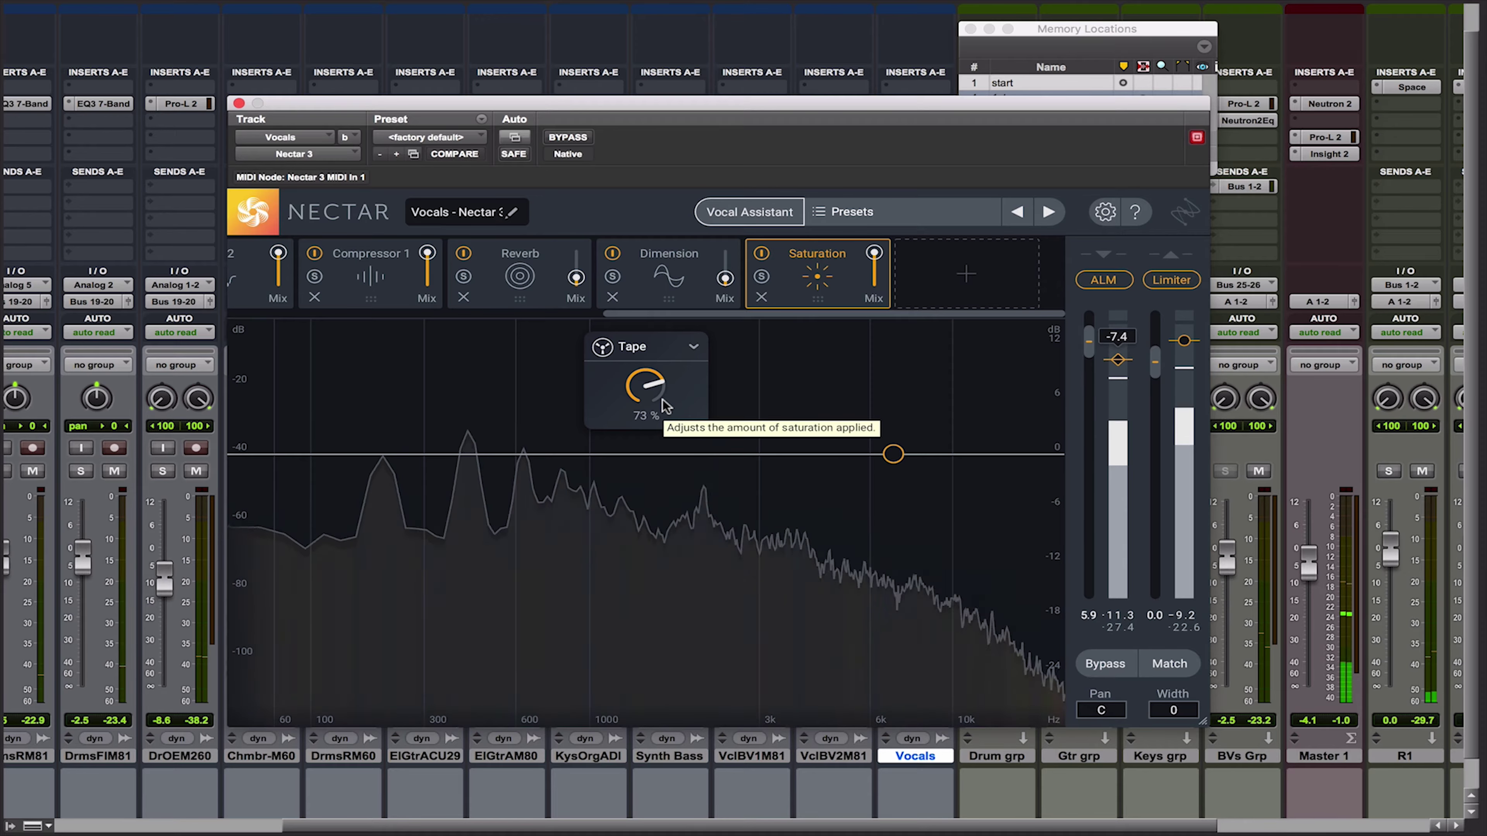
mouse_move(891, 459)
mouse_down()
mouse_move(865, 499)
mouse_move(817, 506)
mouse_move(899, 475)
mouse_up()
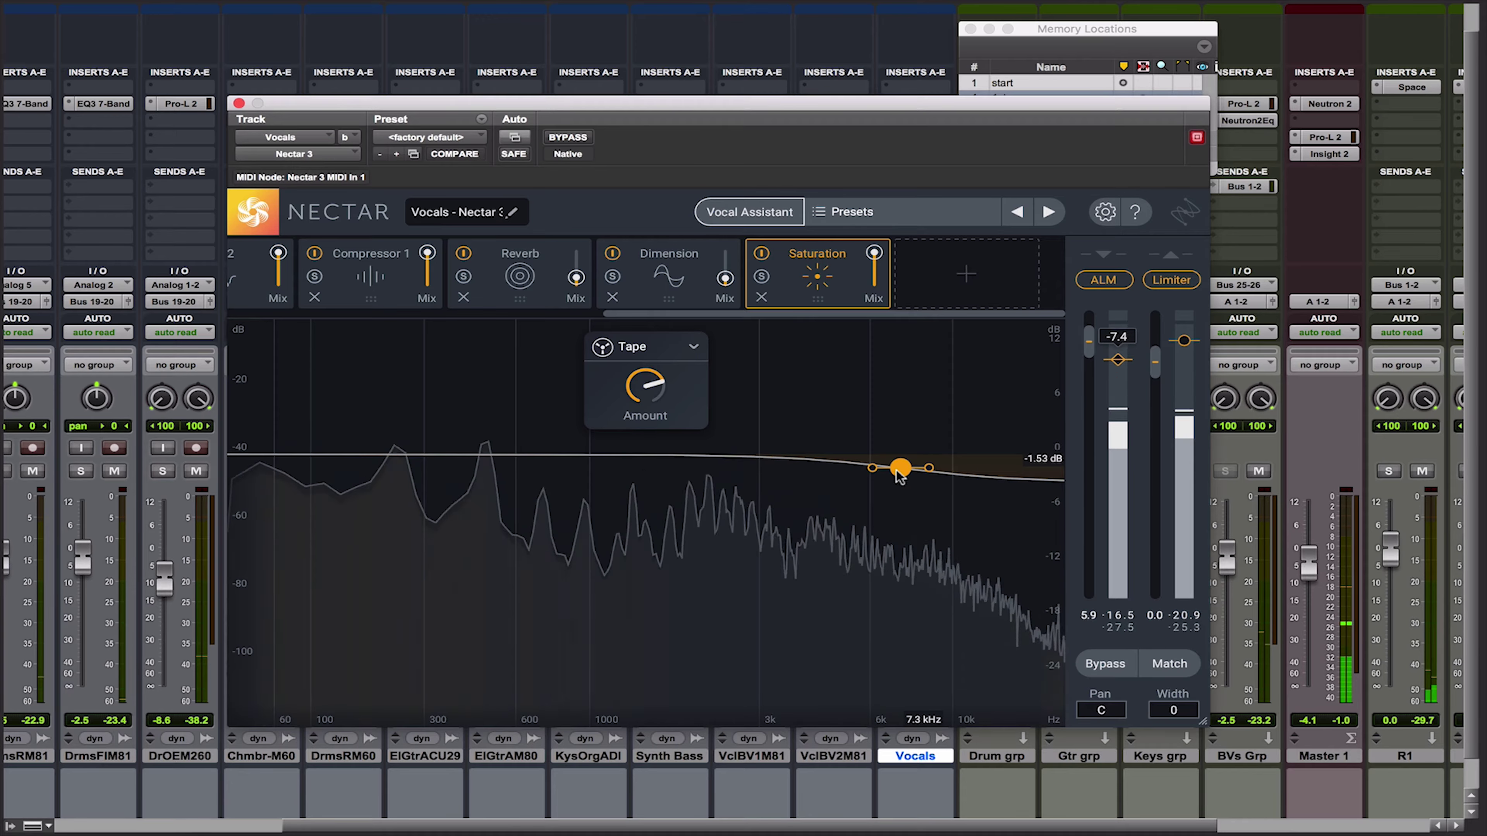
Audition the Retro and Tube saturation types, and change the Saturation module to Warm.
click(662, 349)
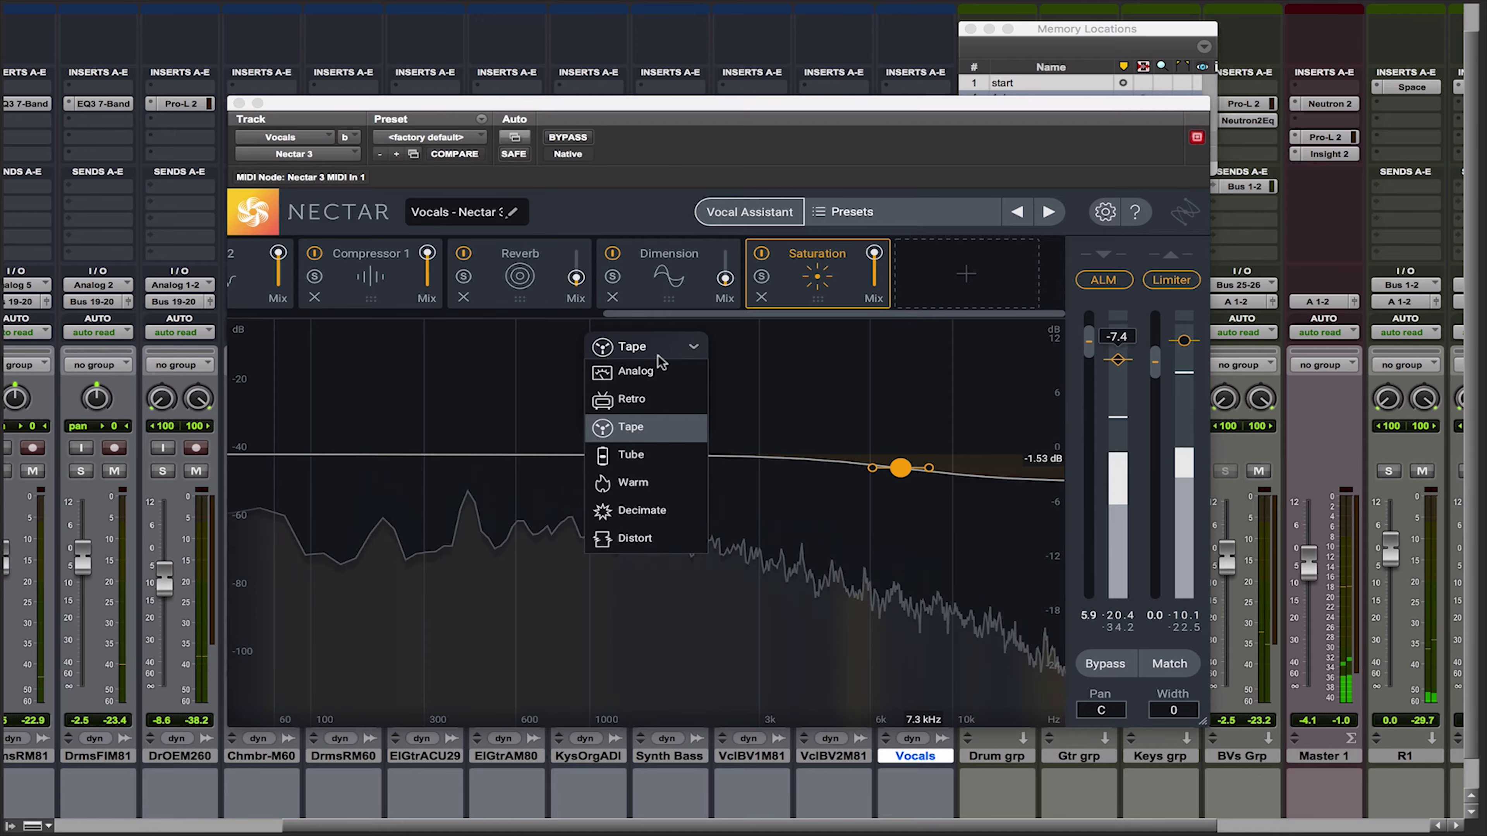
click(638, 401)
click(644, 351)
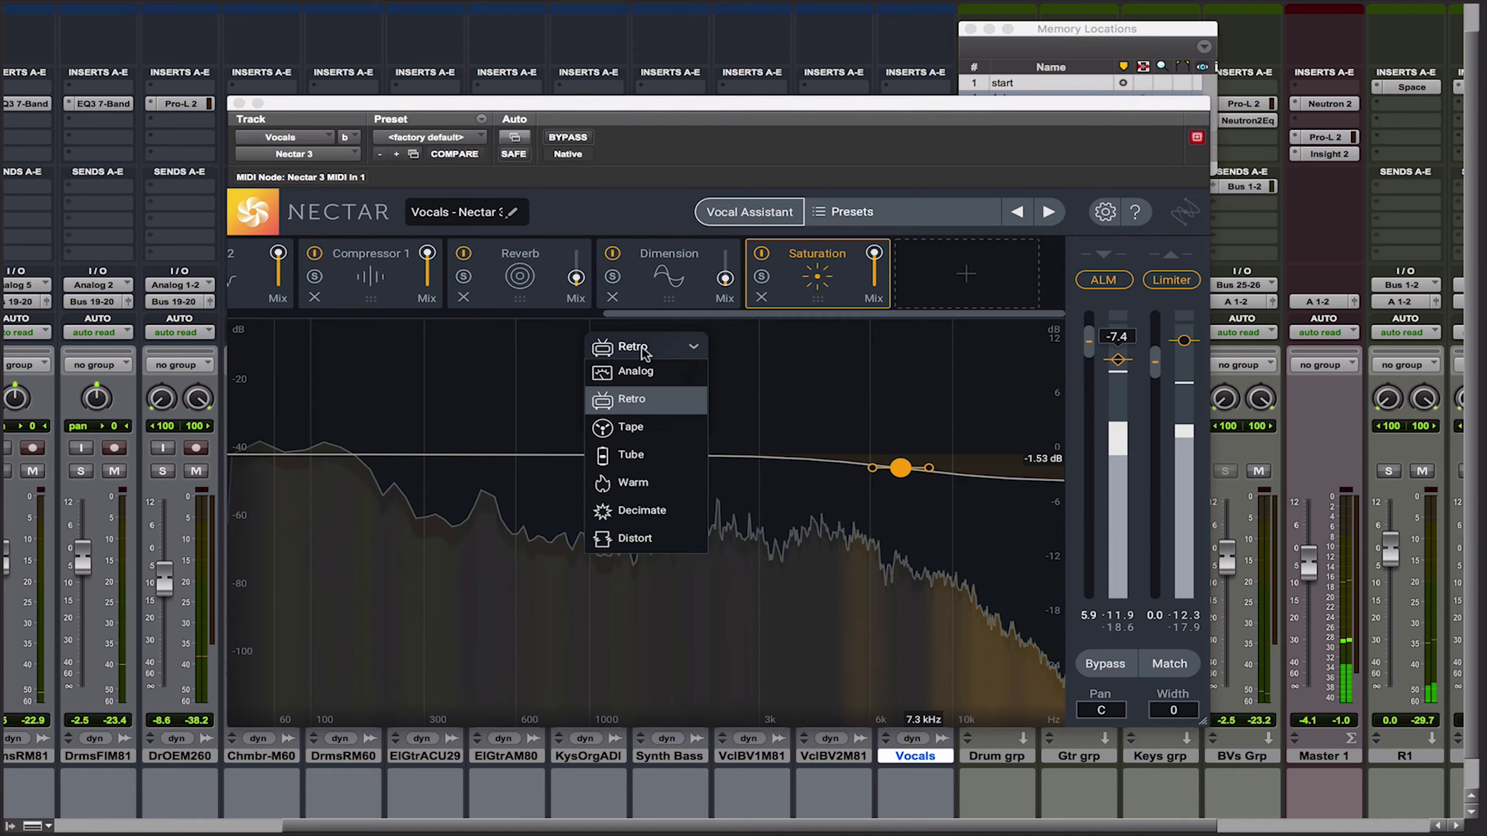
click(632, 455)
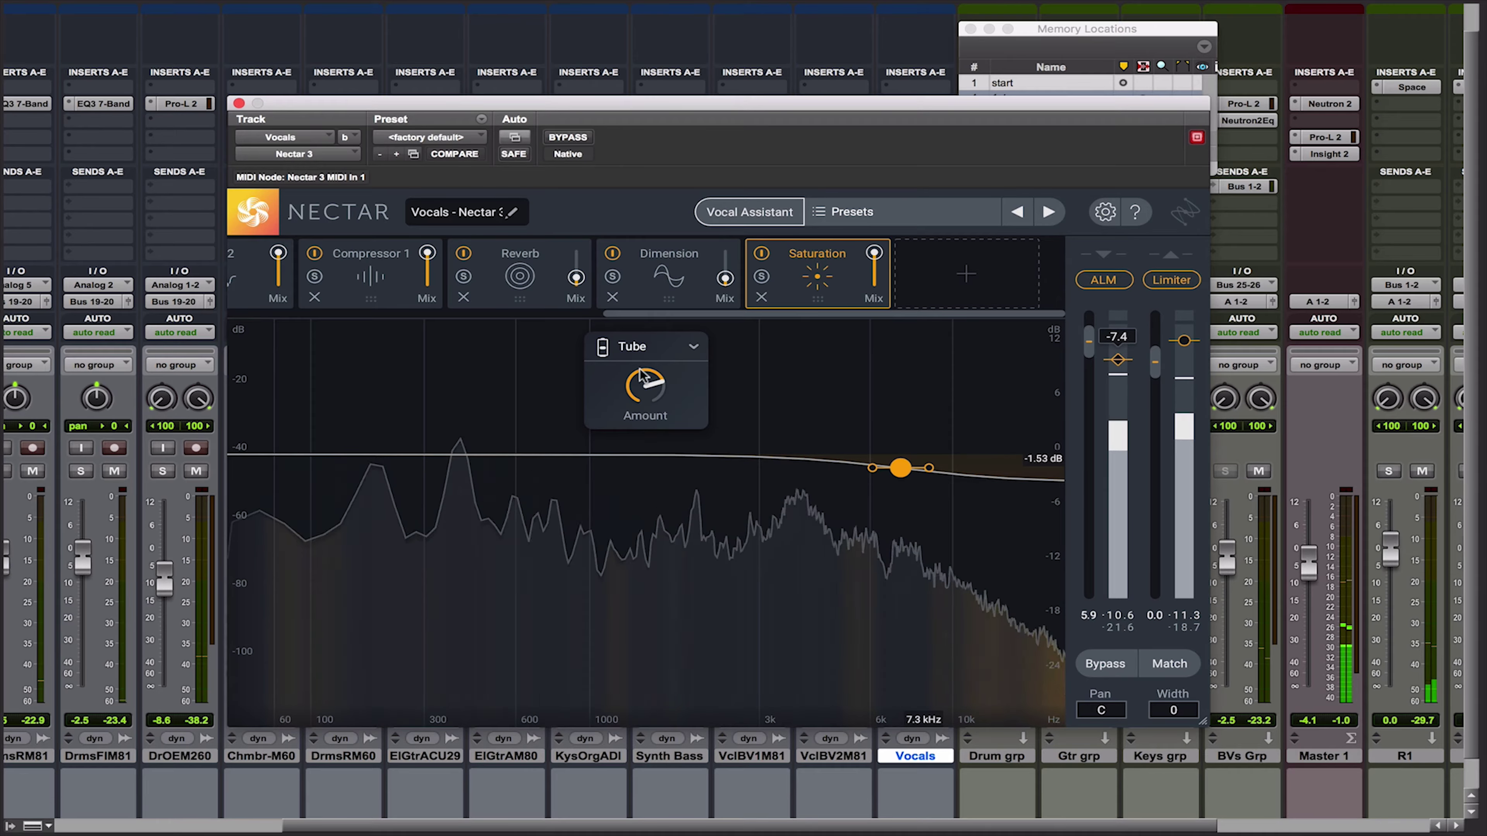
click(641, 347)
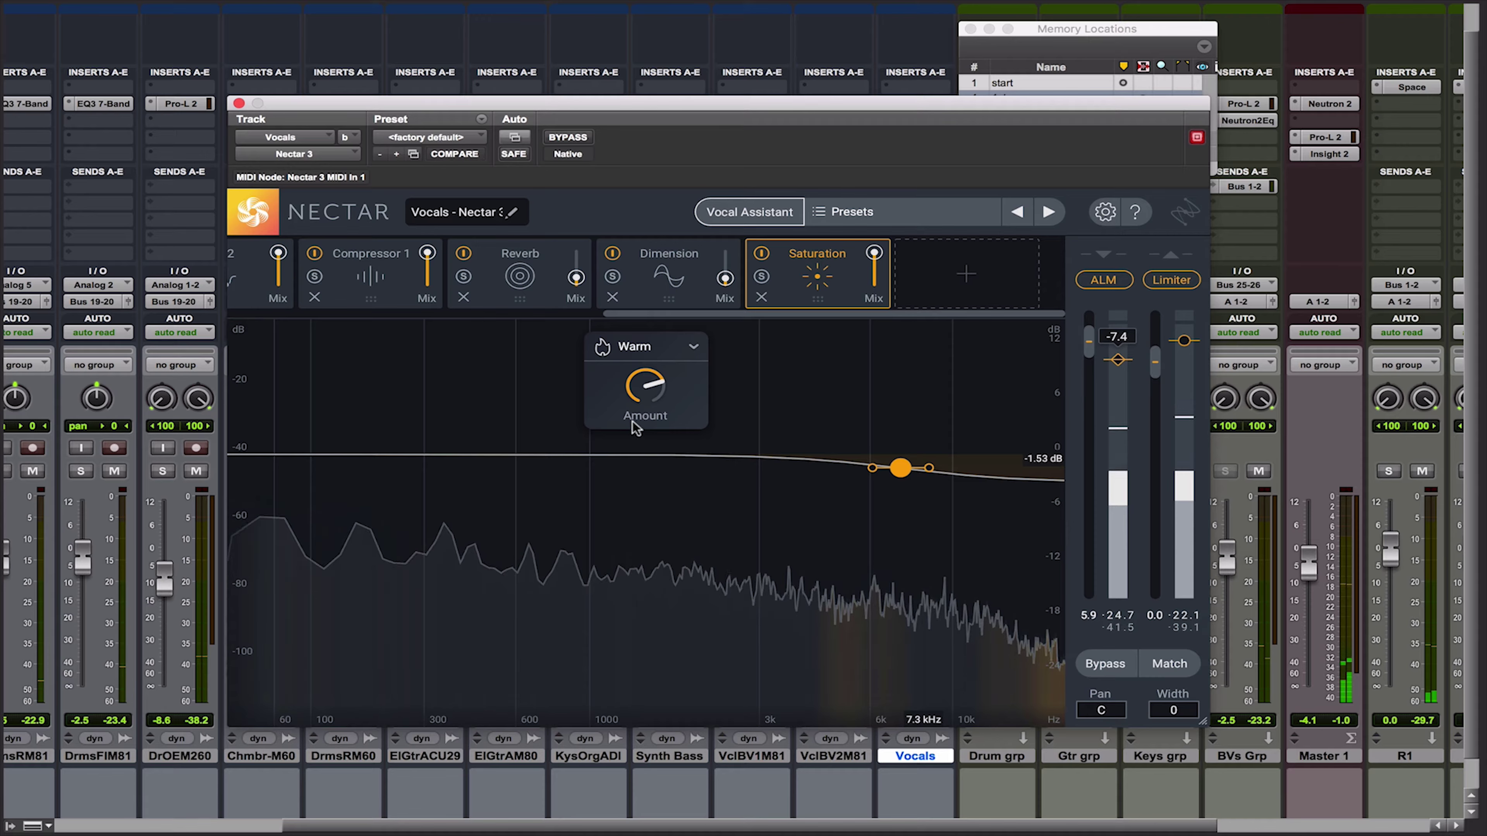
Lower the Warm saturation amount to 56%, and move the song to the Chorus memory location.
drag(630, 425, 645, 433)
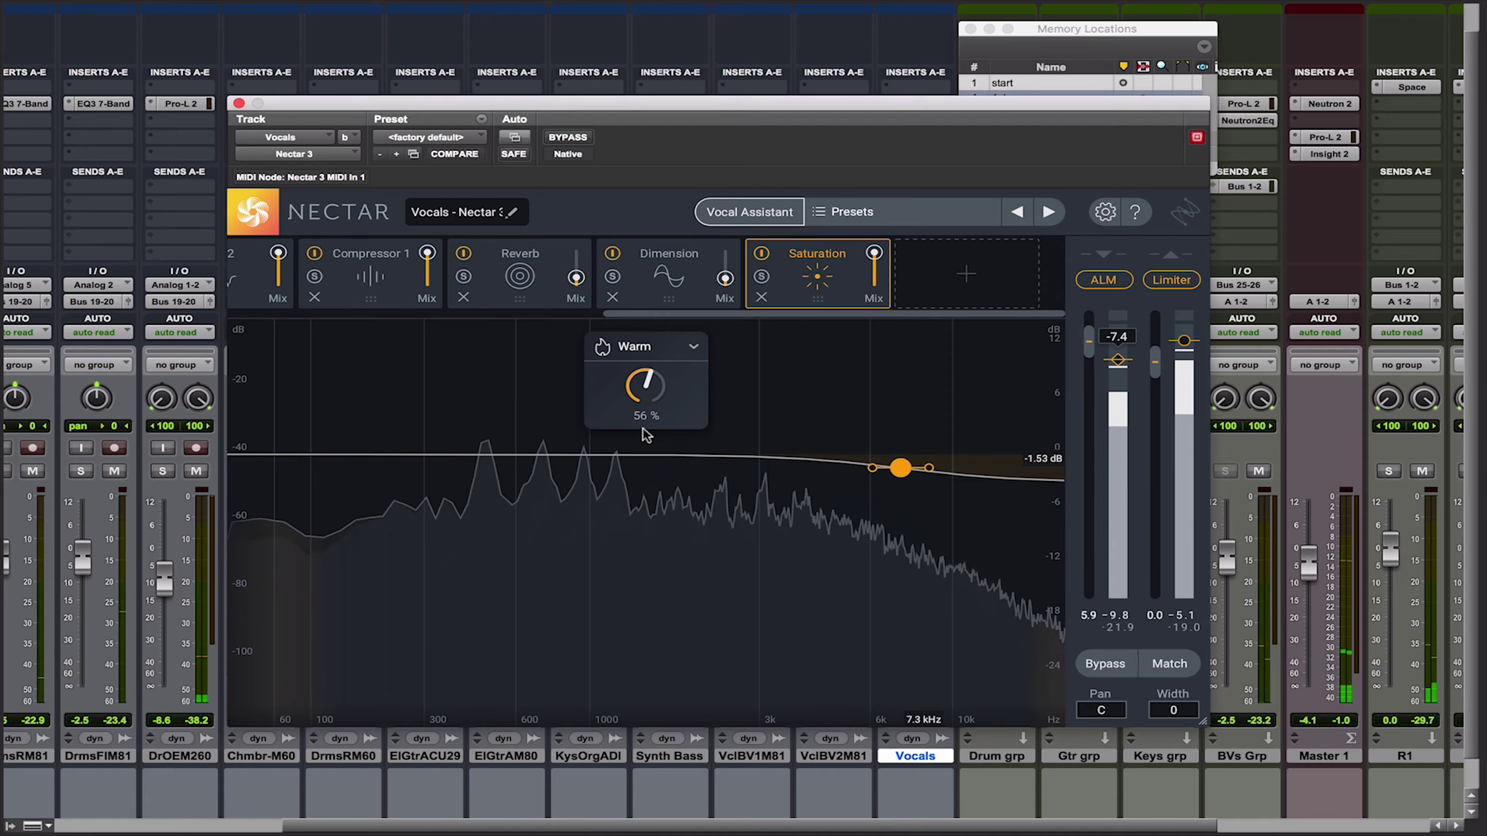
drag(1065, 28, 1310, 10)
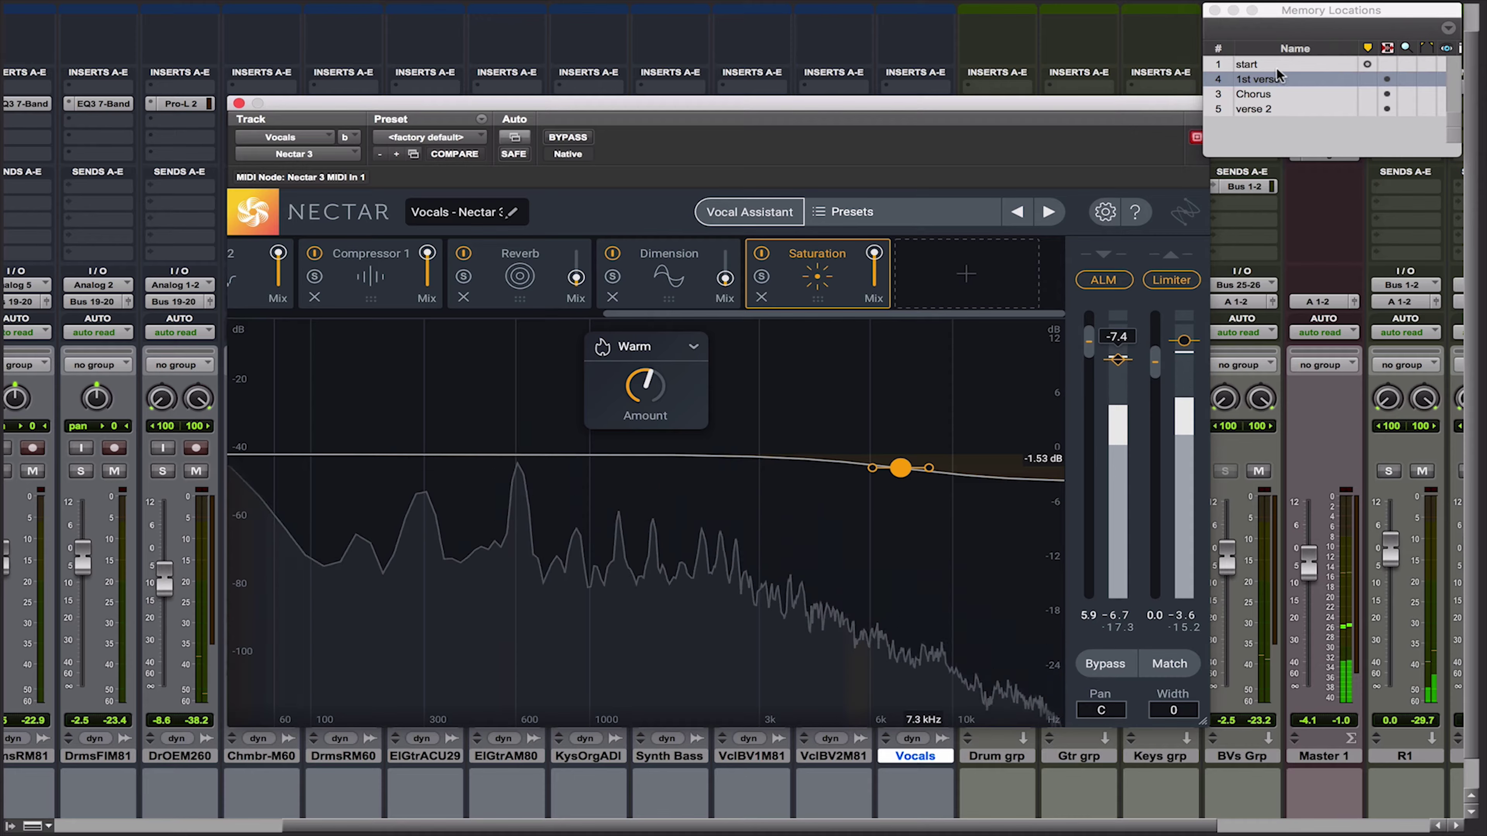
click(1250, 97)
click(1250, 97)
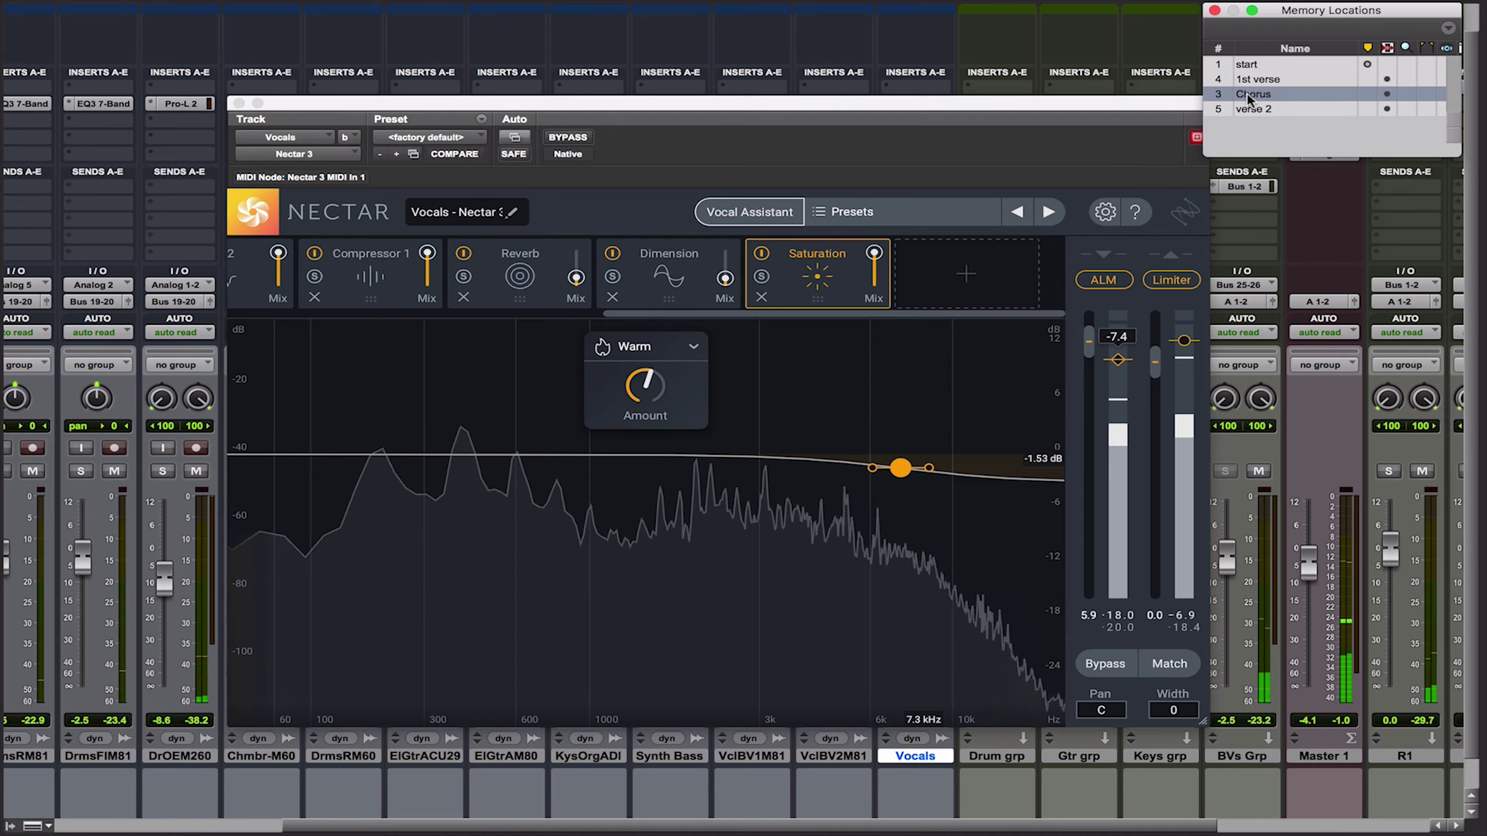
Lower the Saturation amount below 51% while comparing the chorus vocal with Nectar 3 bypassed and active.
drag(826, 321, 484, 321)
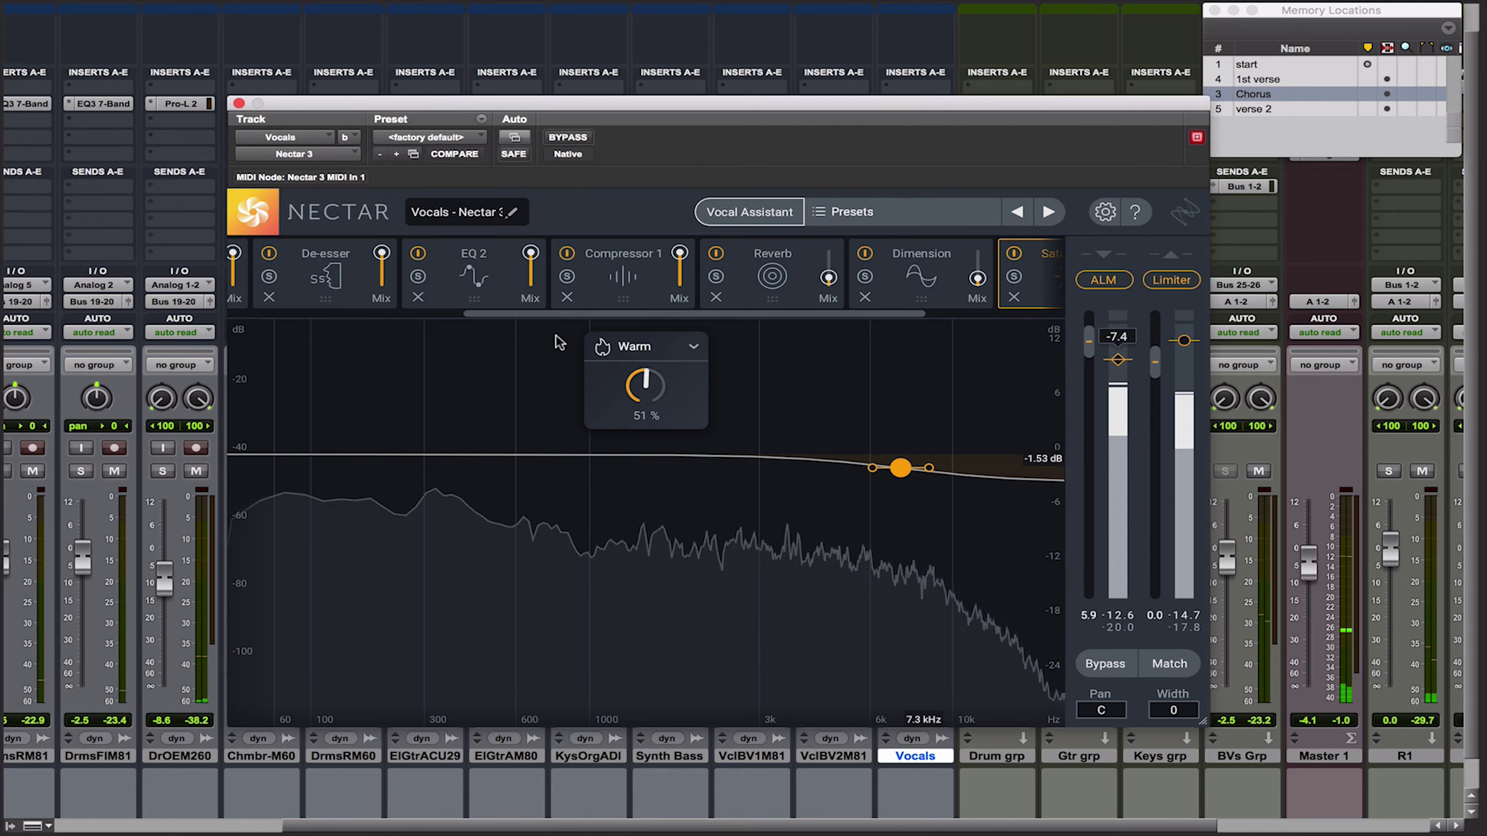
click(1106, 665)
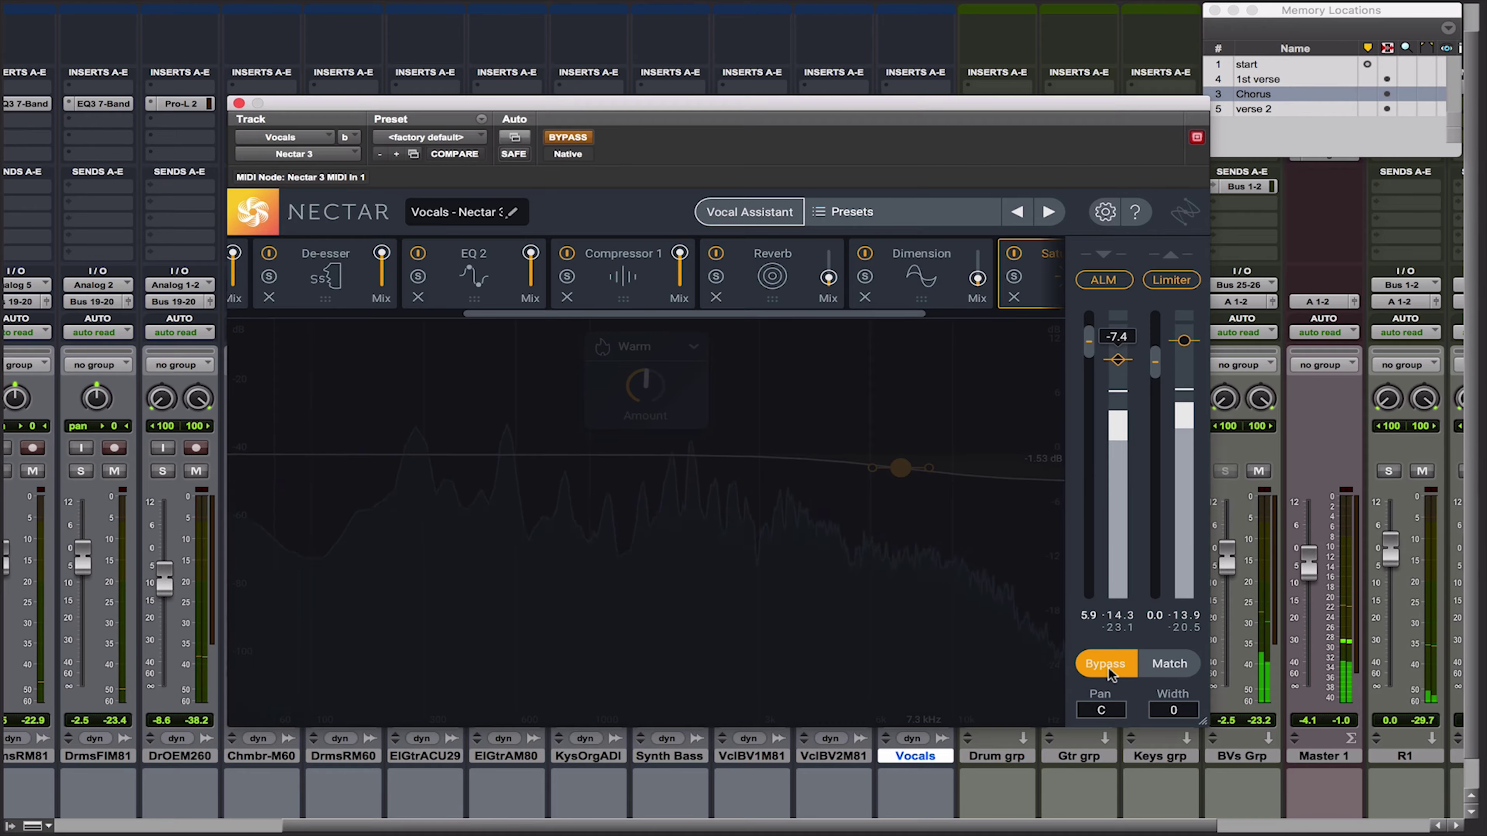
click(1108, 668)
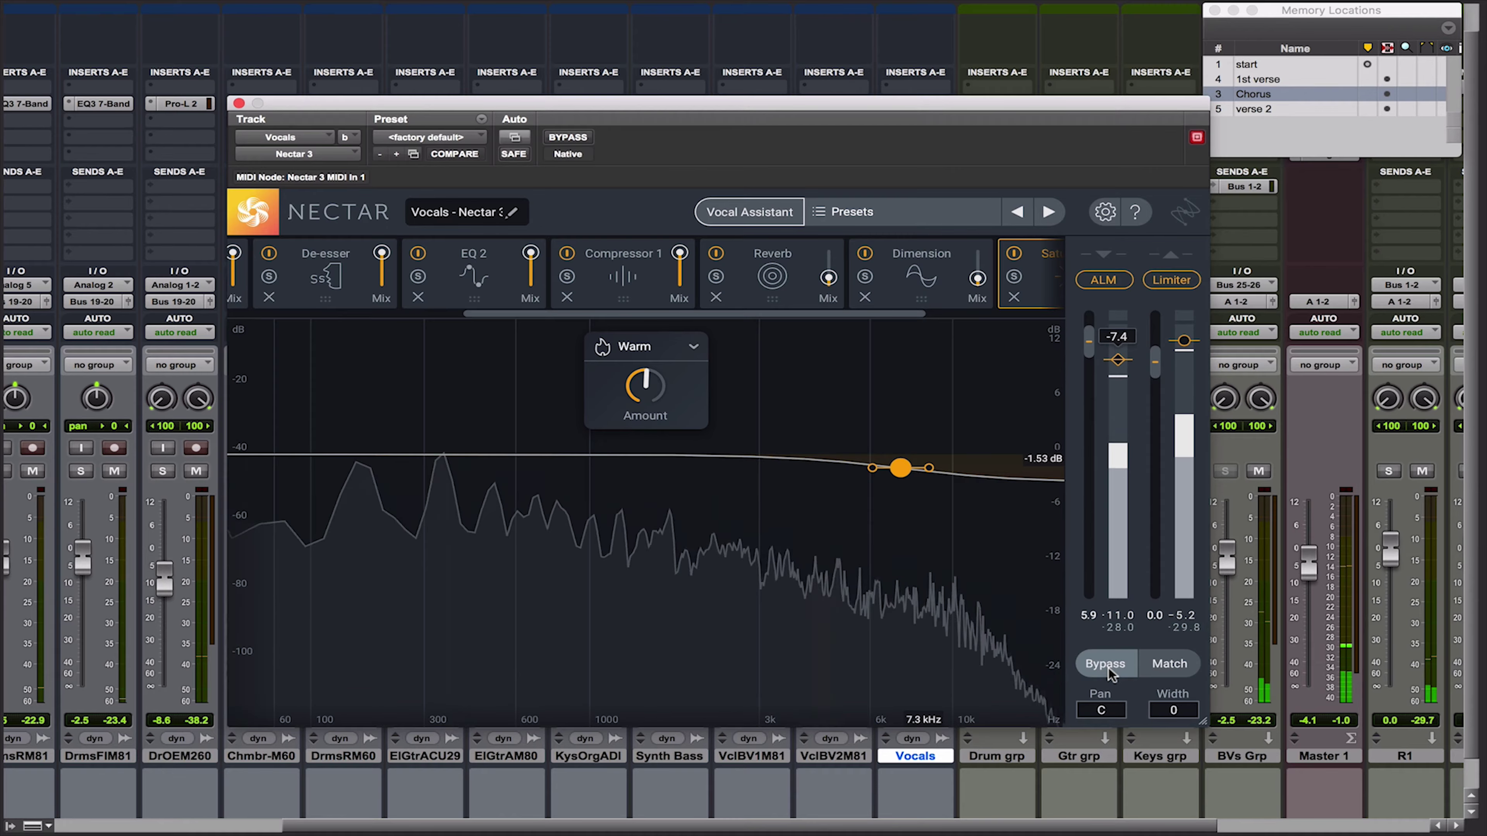
drag(645, 396, 644, 407)
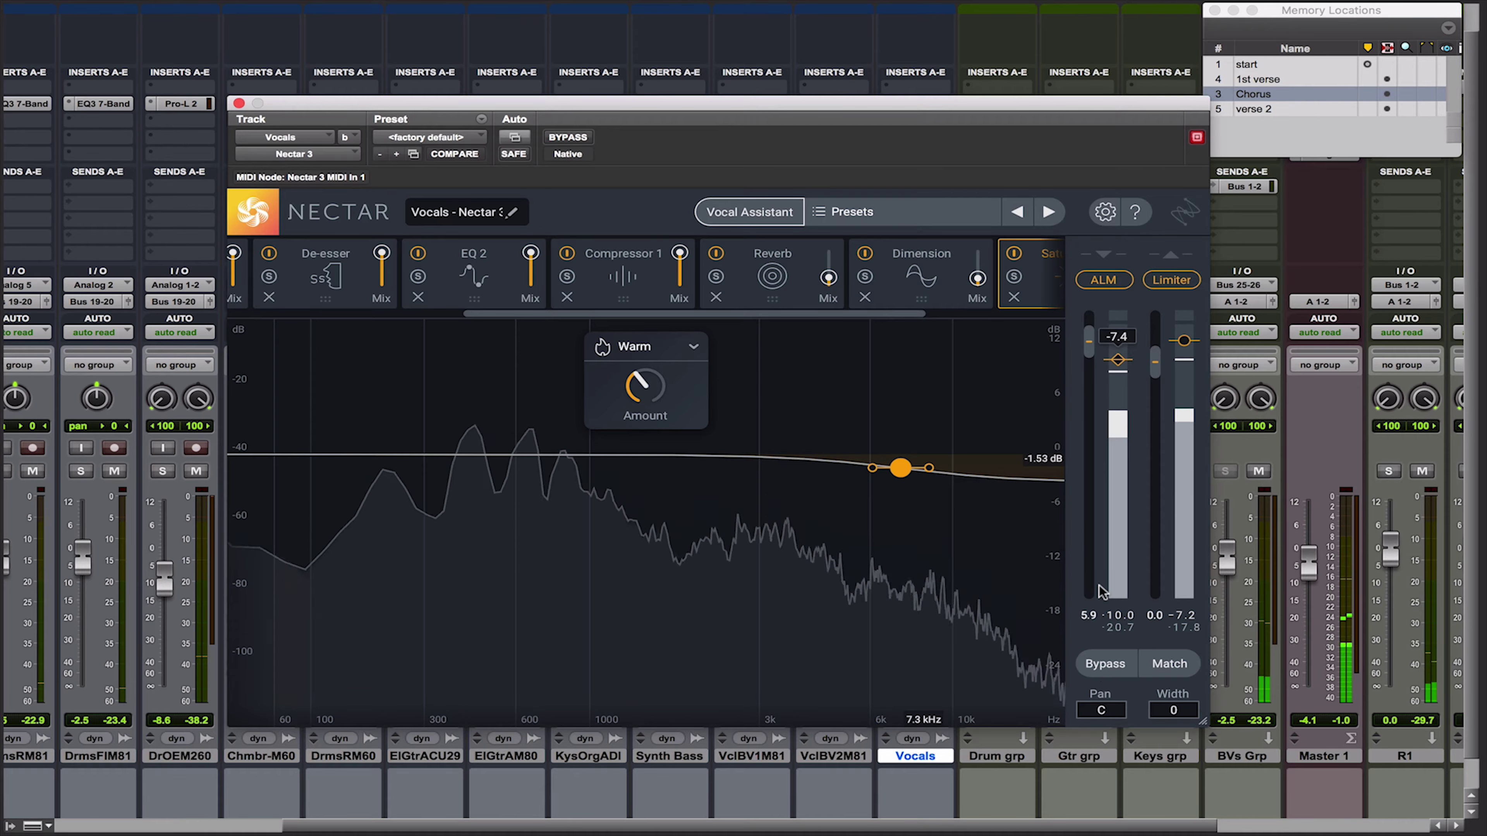
click(1105, 665)
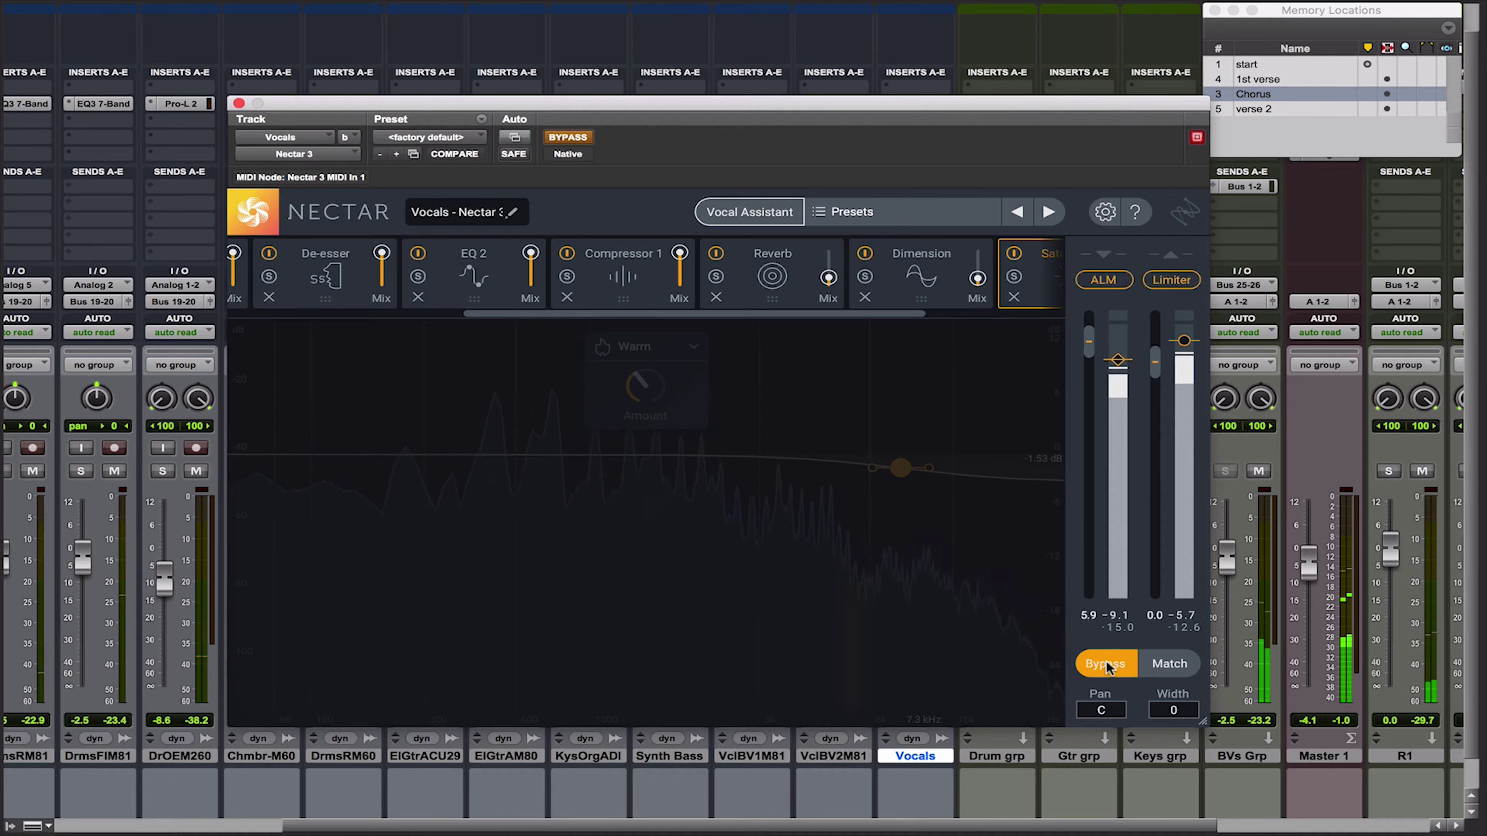
click(1105, 664)
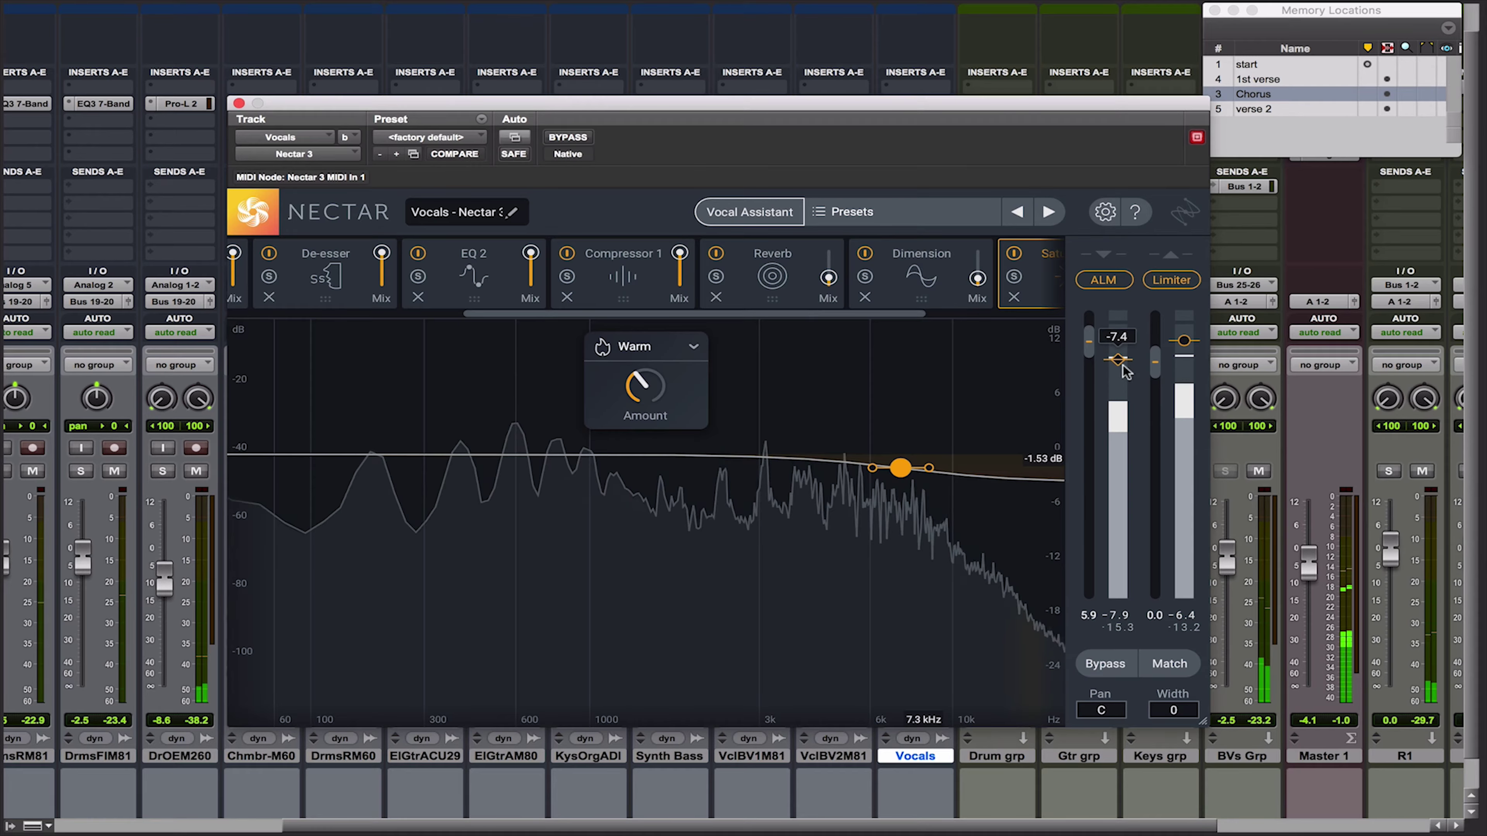
Set Nectar 3's output level to -2.2 dB after trying -7.8 dB against the bypassed vocal.
drag(1154, 362, 1160, 399)
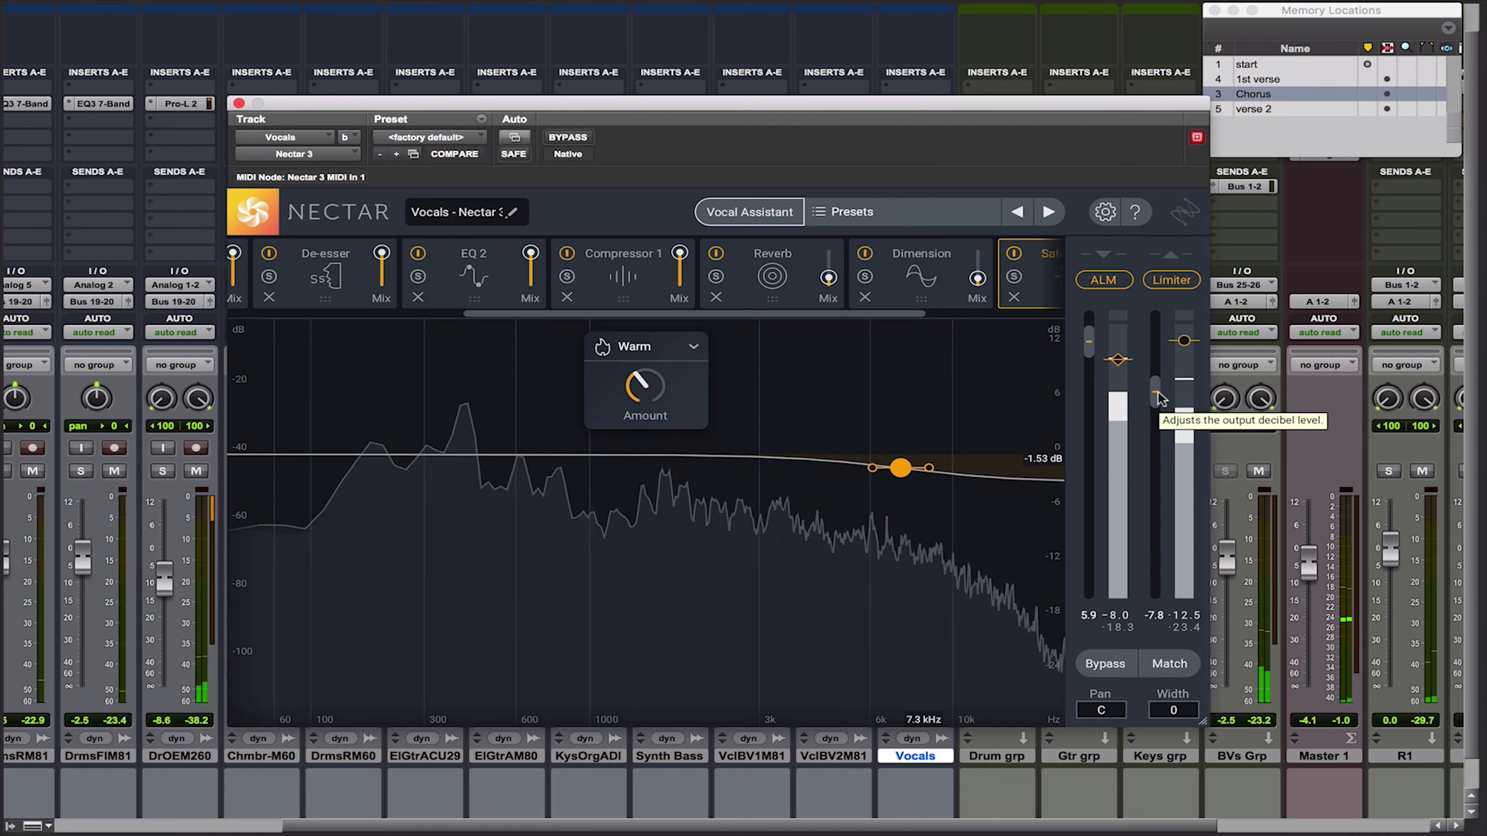
click(1106, 663)
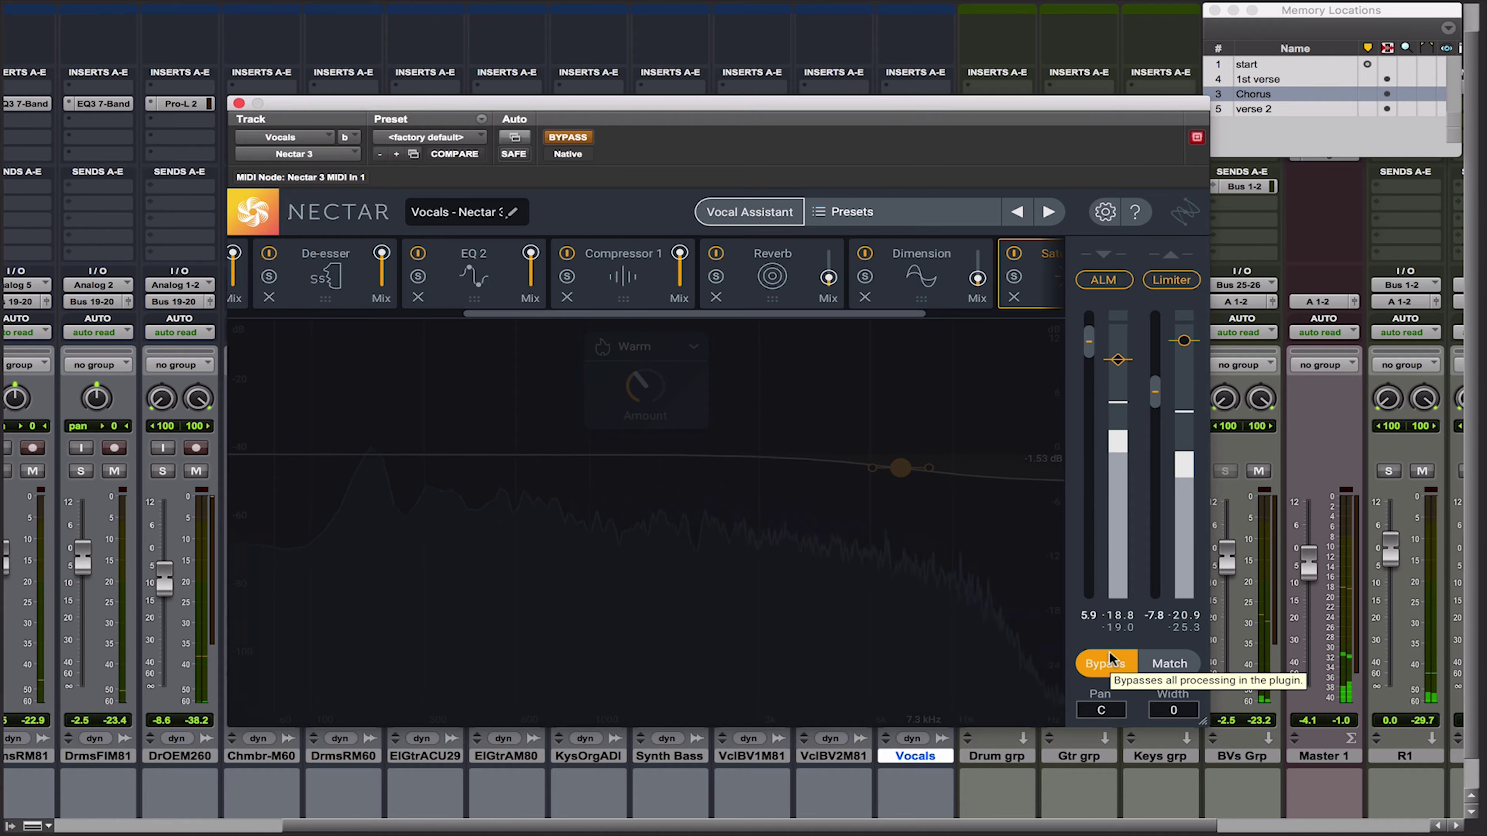
click(1106, 663)
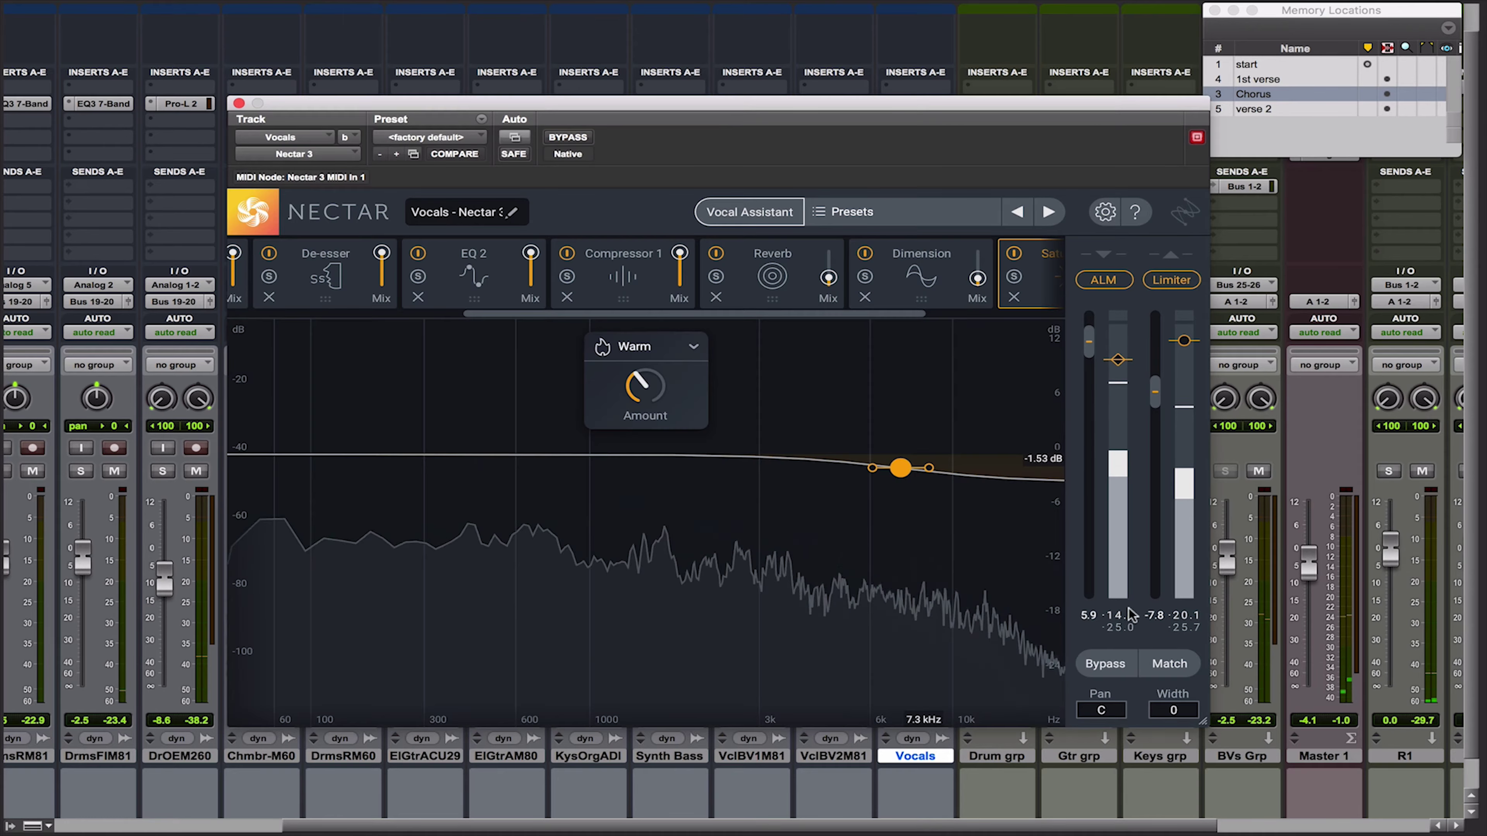
mouse_move(1155, 391)
mouse_down()
mouse_move(1155, 406)
mouse_move(1156, 370)
mouse_up()
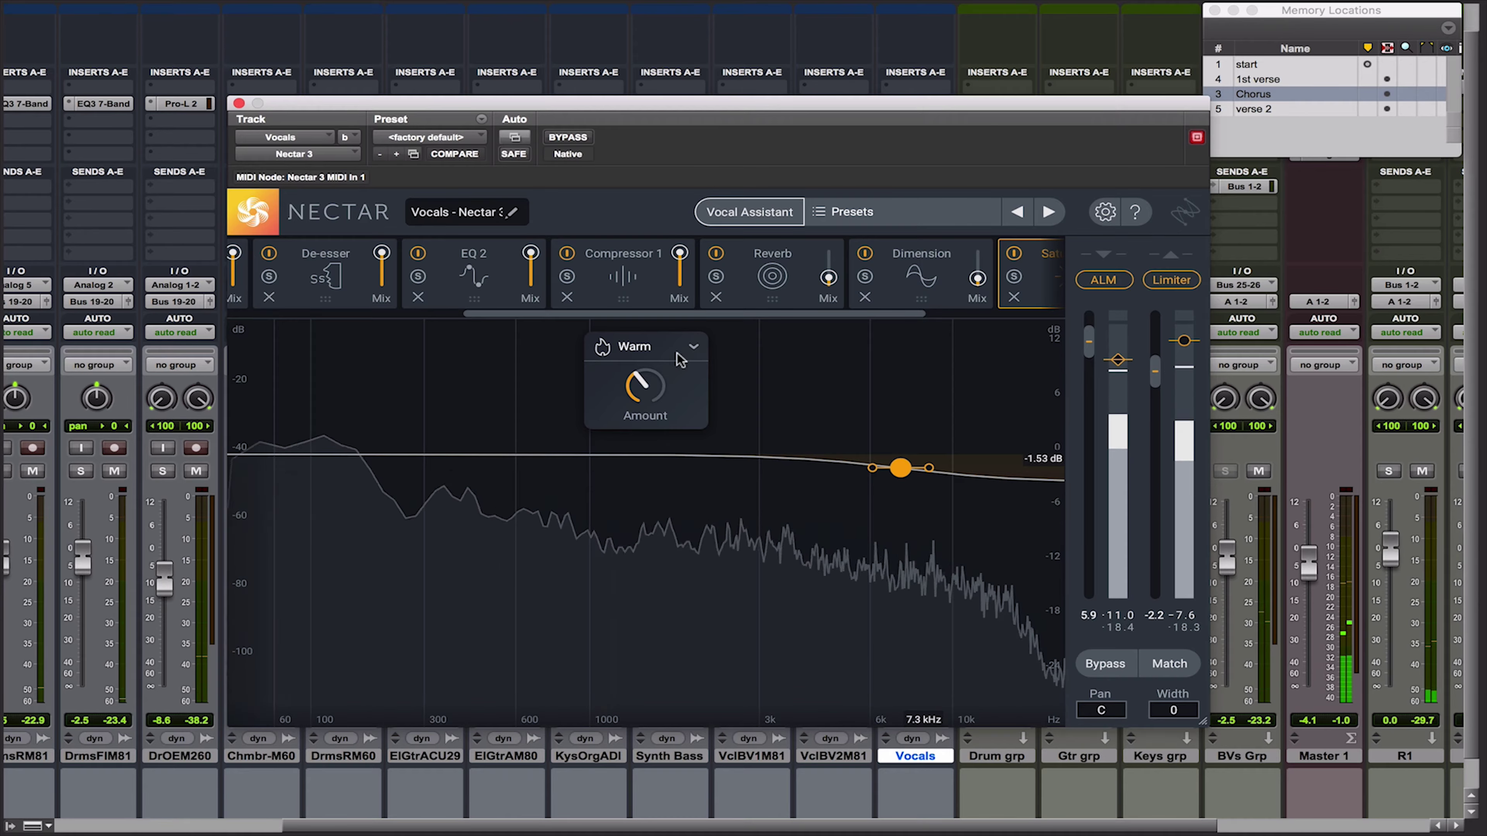
View Compressor 1, and choose Vocal Assistant's Unmask mode with Keys grp - EQ as the source.
click(642, 286)
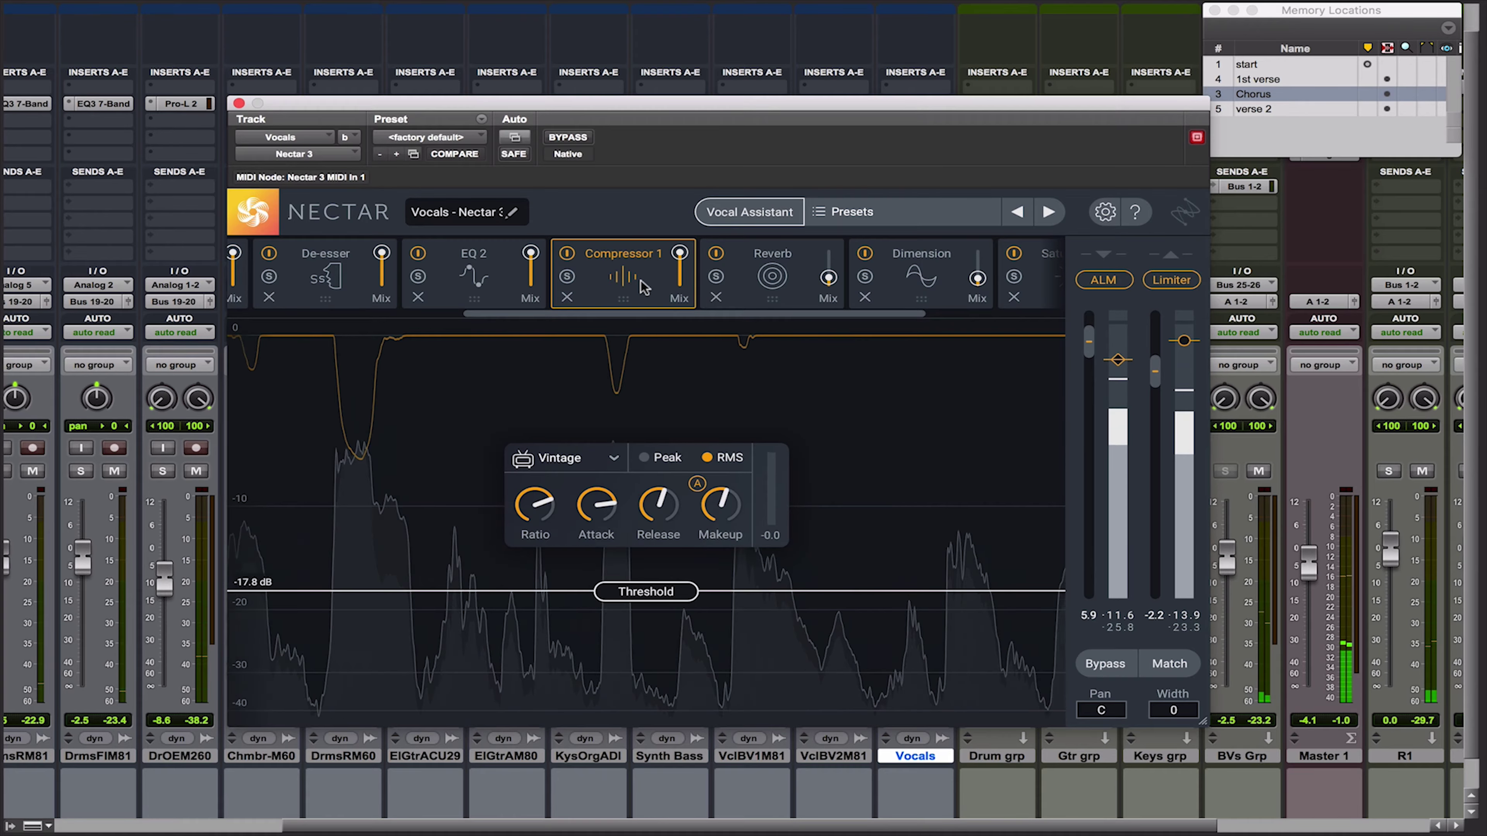
drag(771, 322, 850, 322)
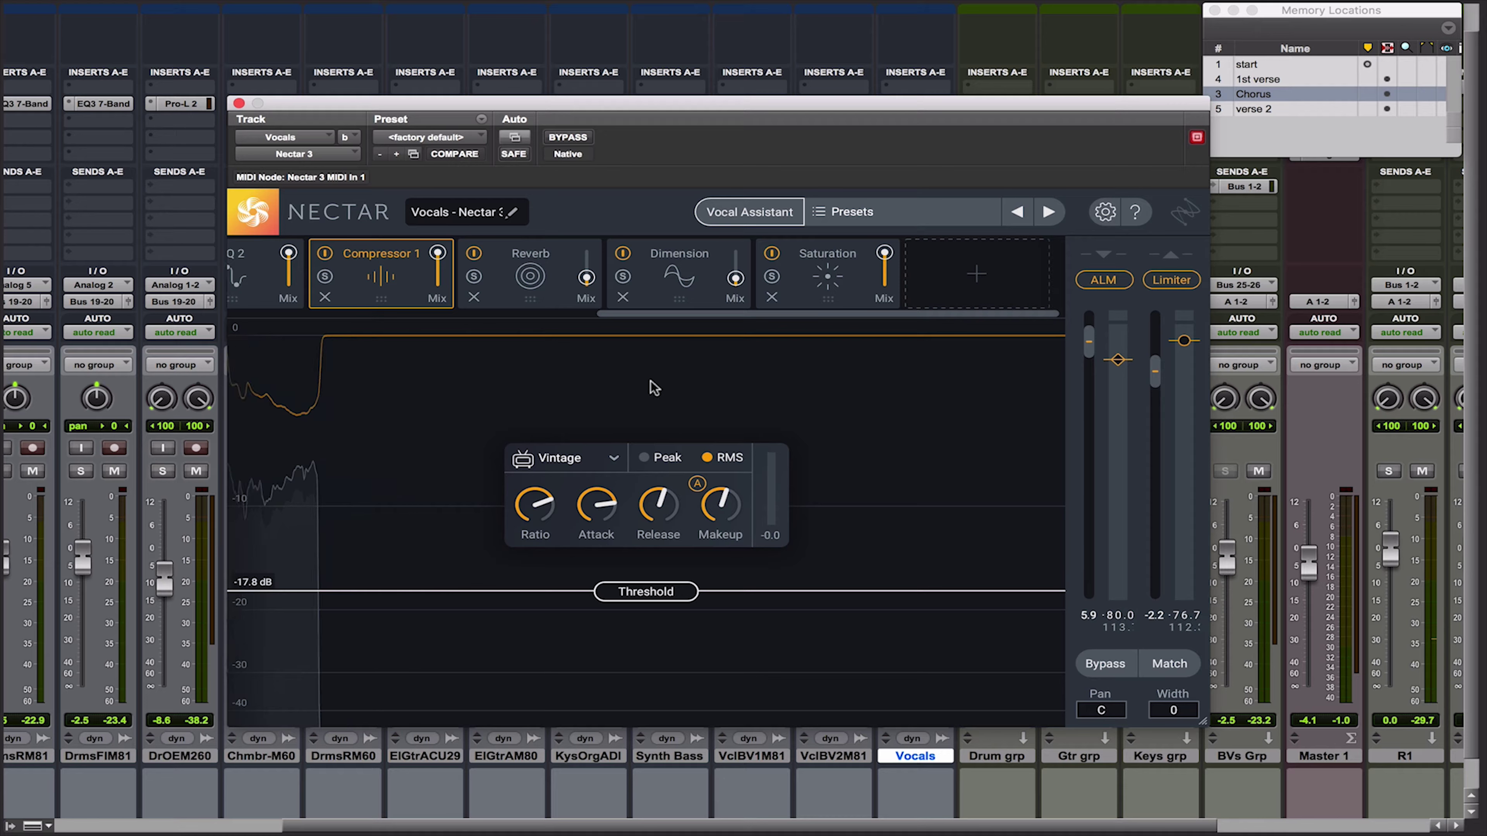
click(749, 216)
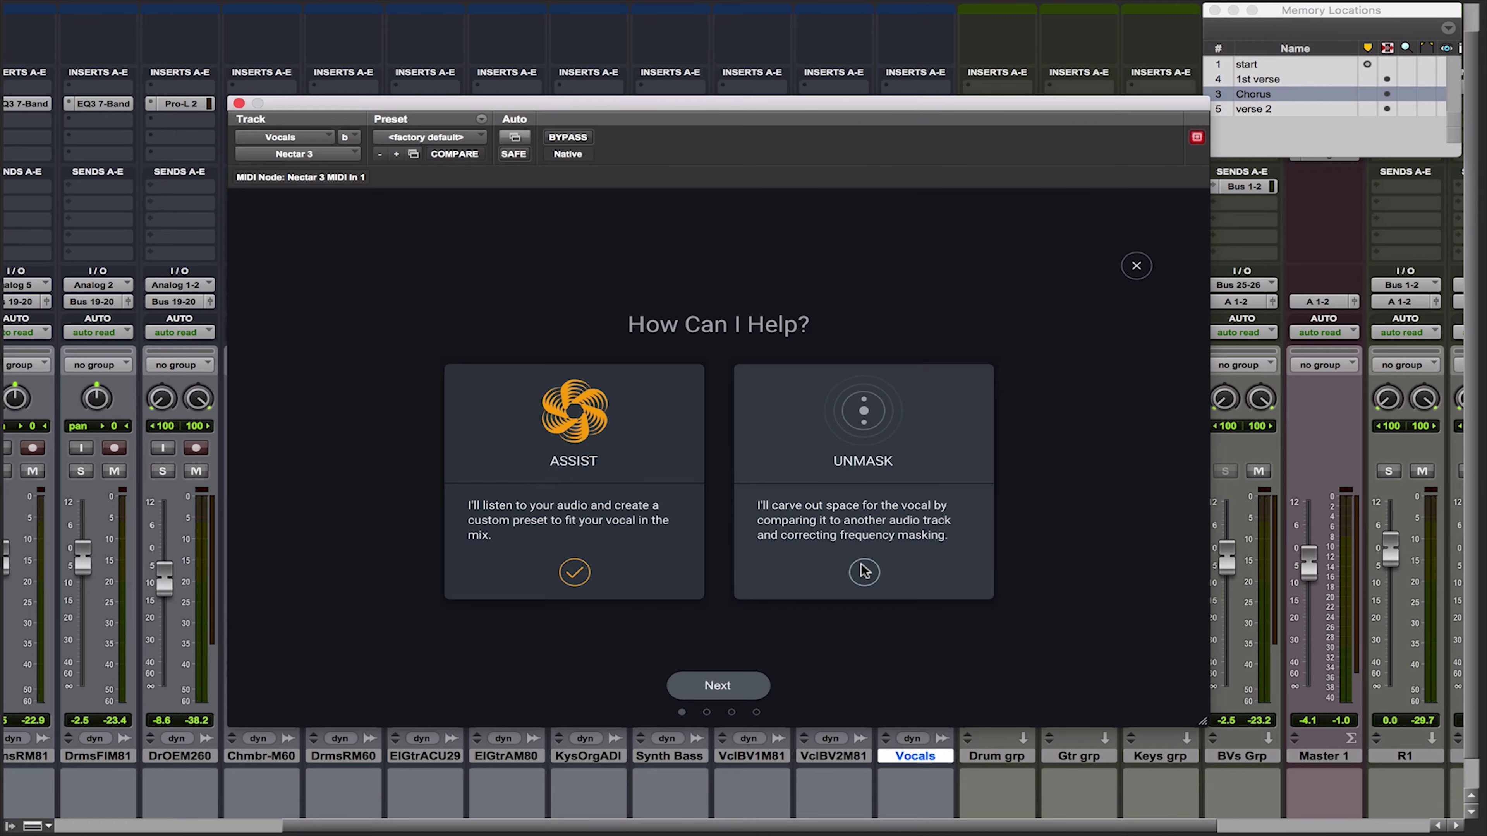
click(720, 688)
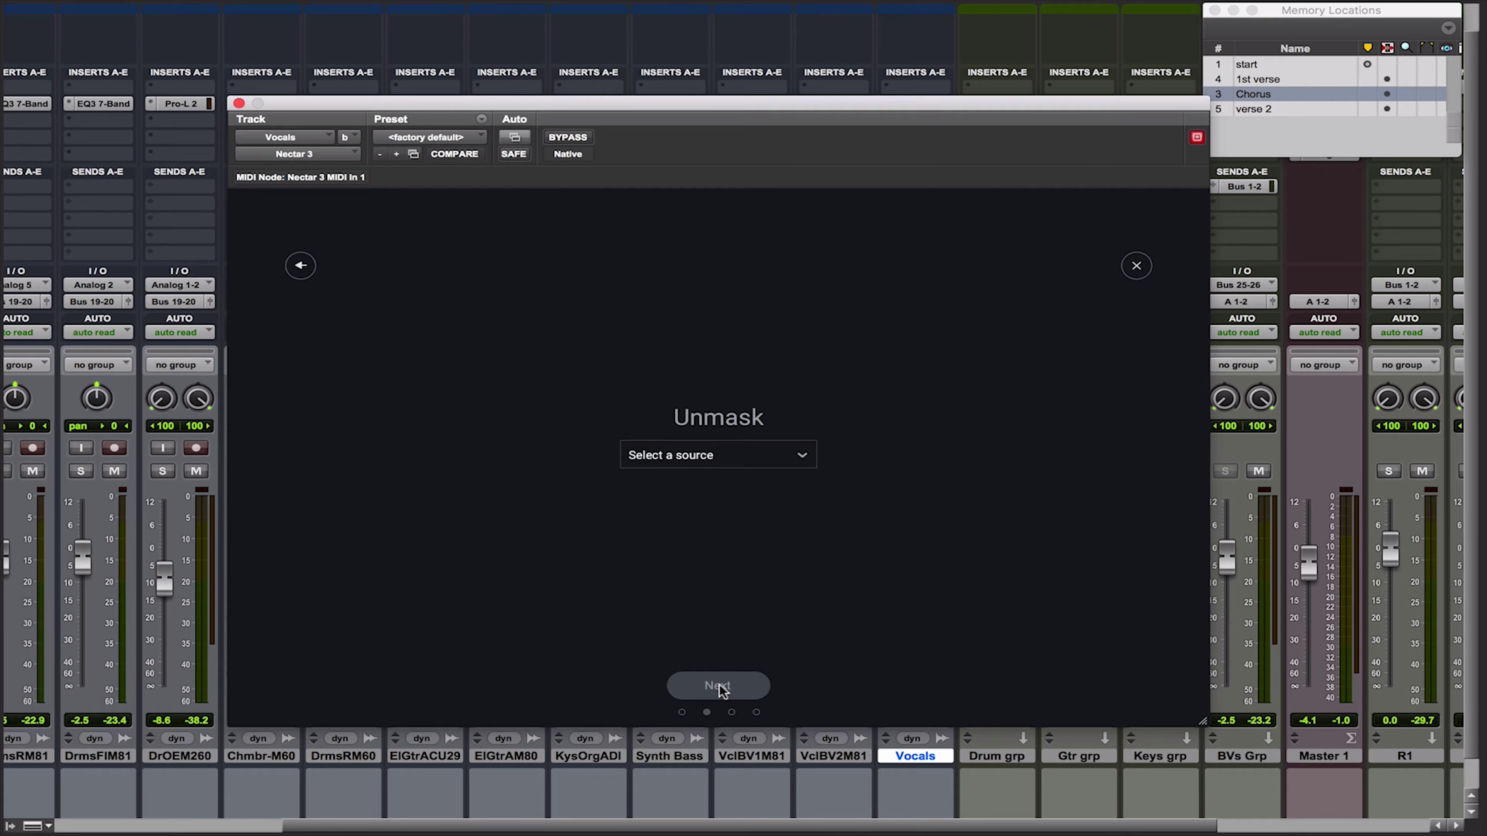
click(677, 459)
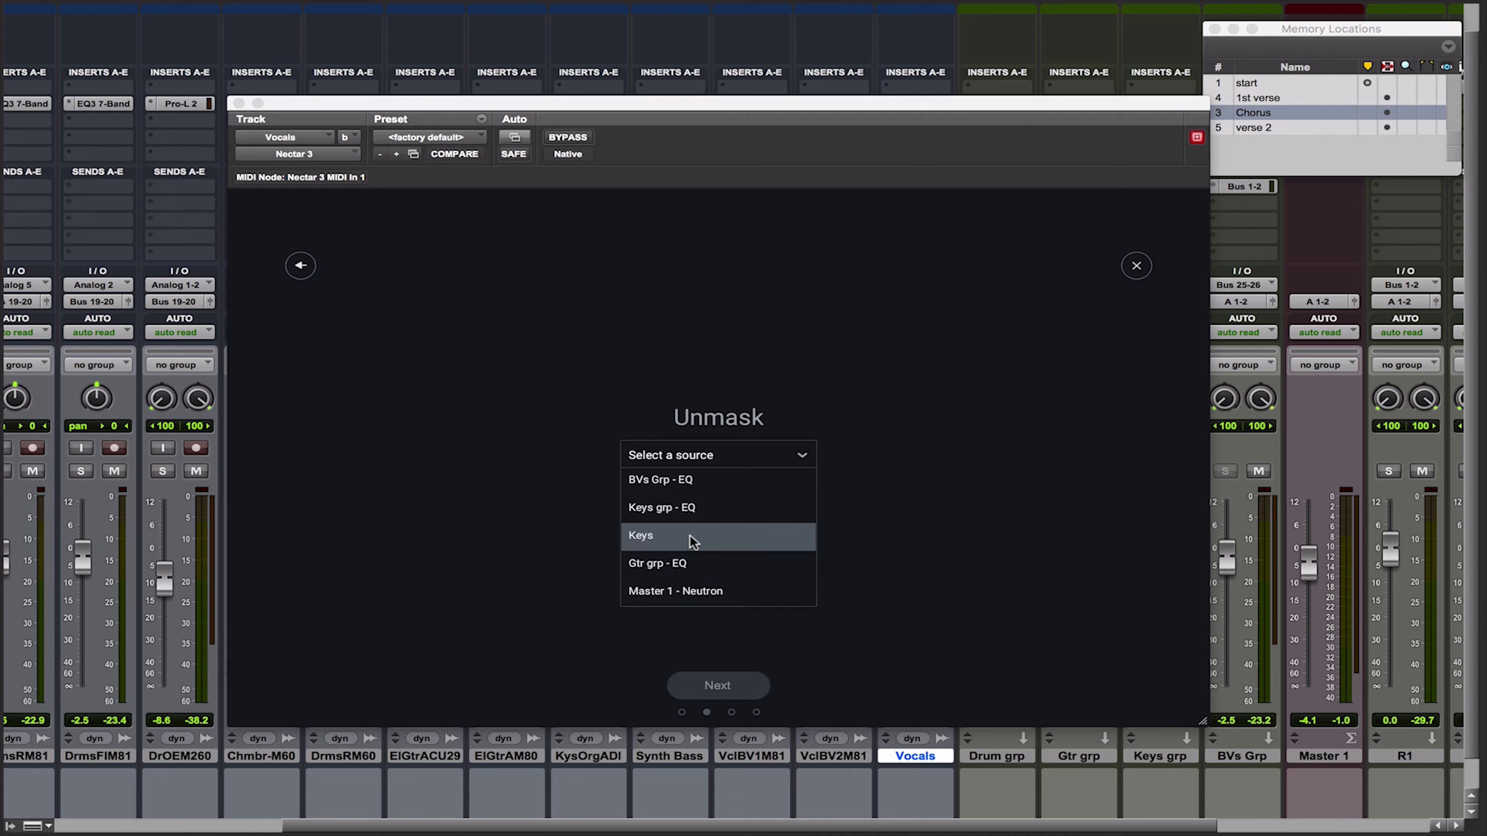
click(681, 507)
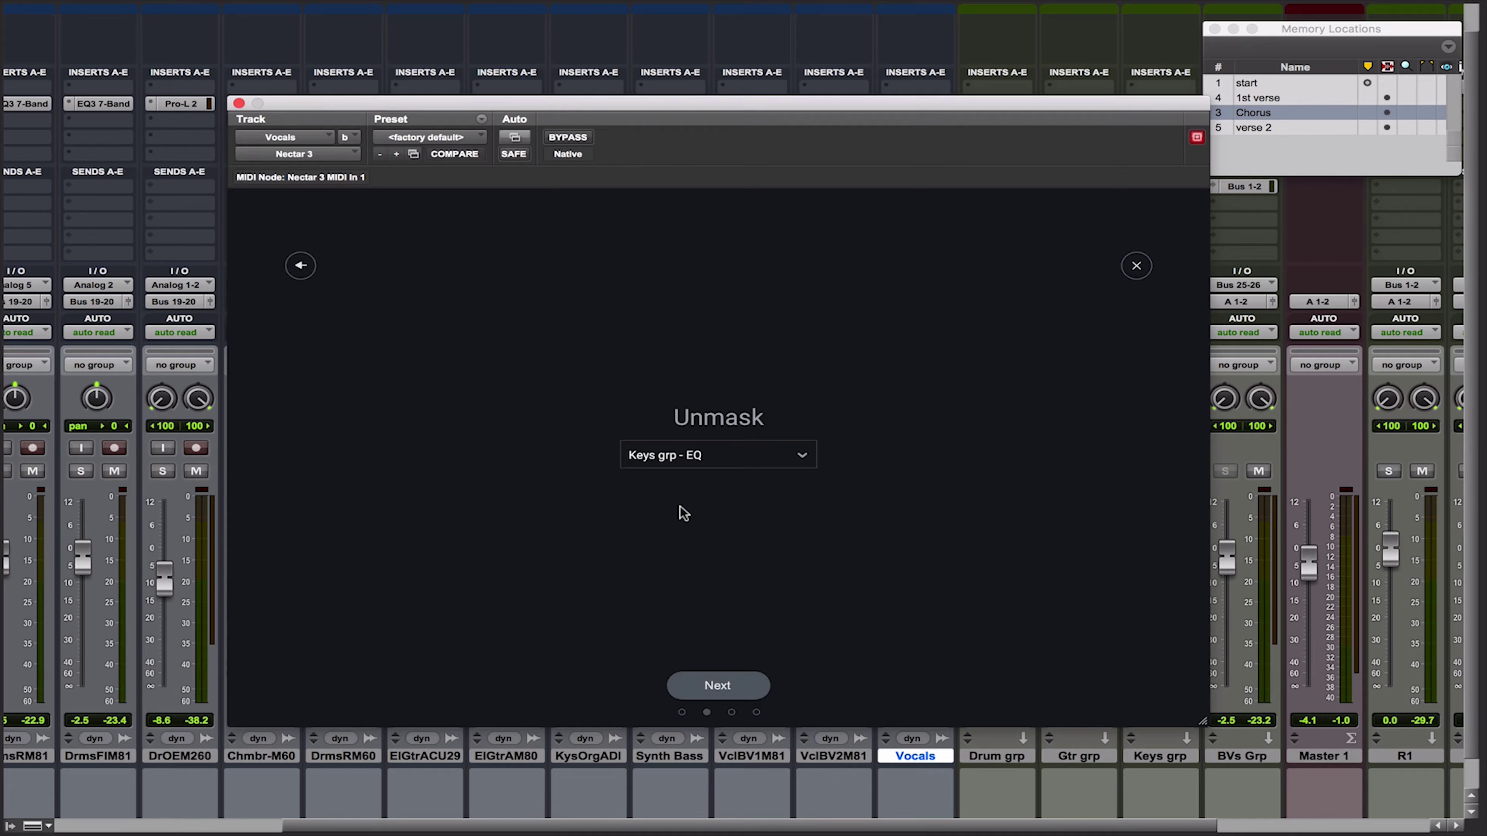
Run the Unmask analysis on the playing chorus, and accept the assistant's suggestion.
click(717, 687)
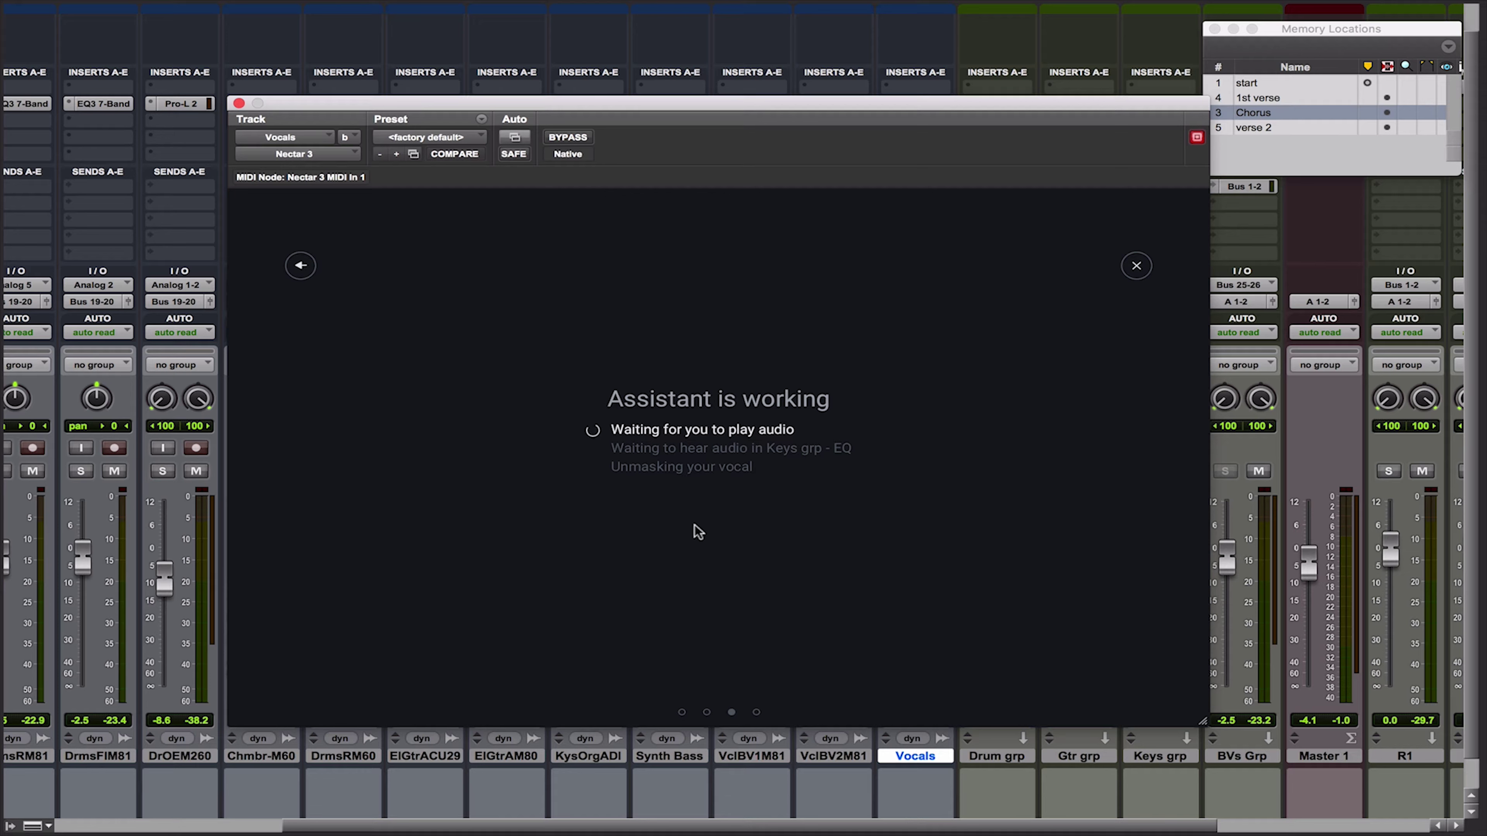
key(space)
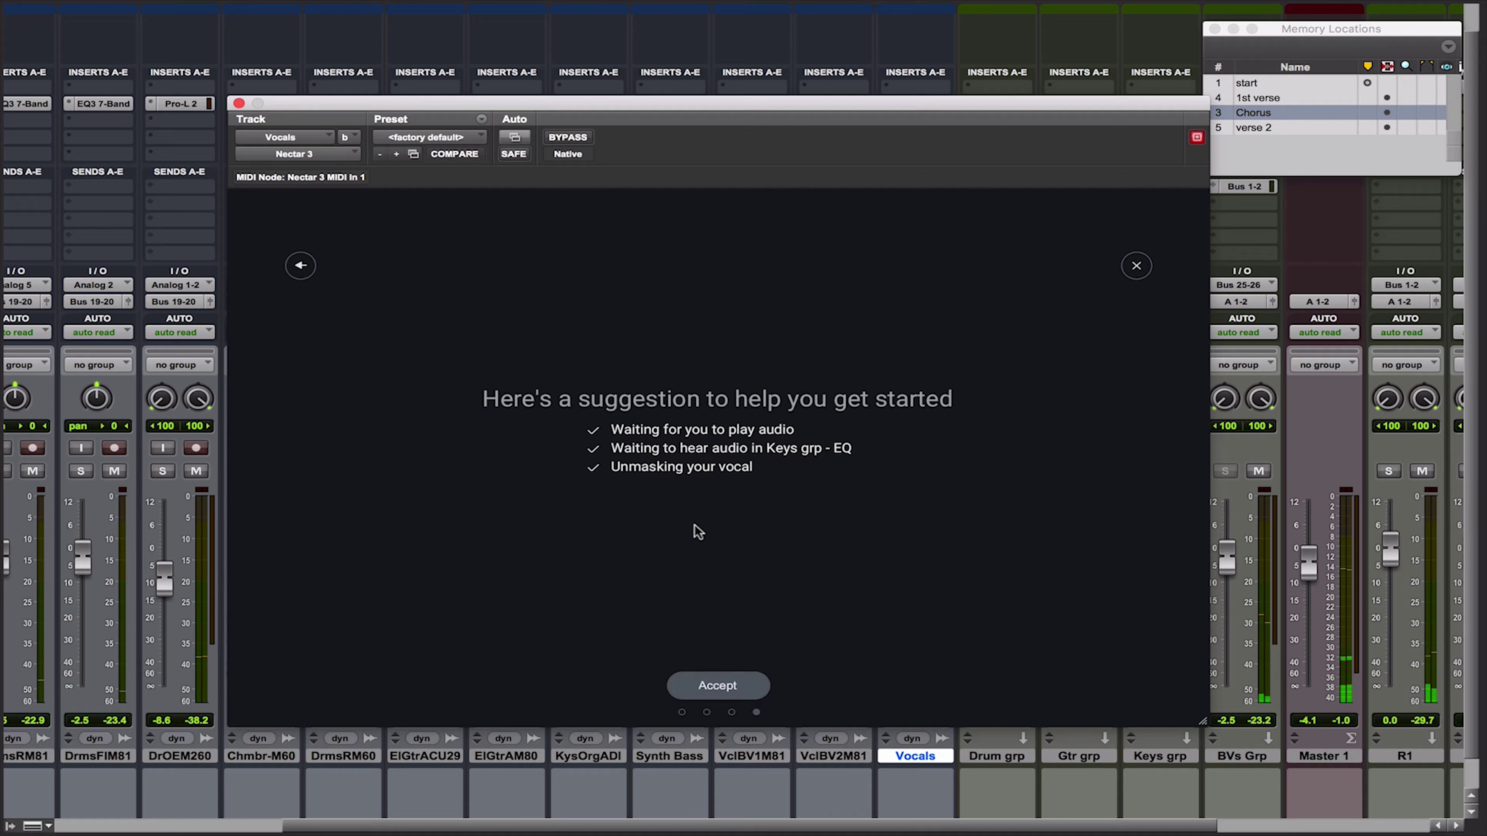
click(709, 689)
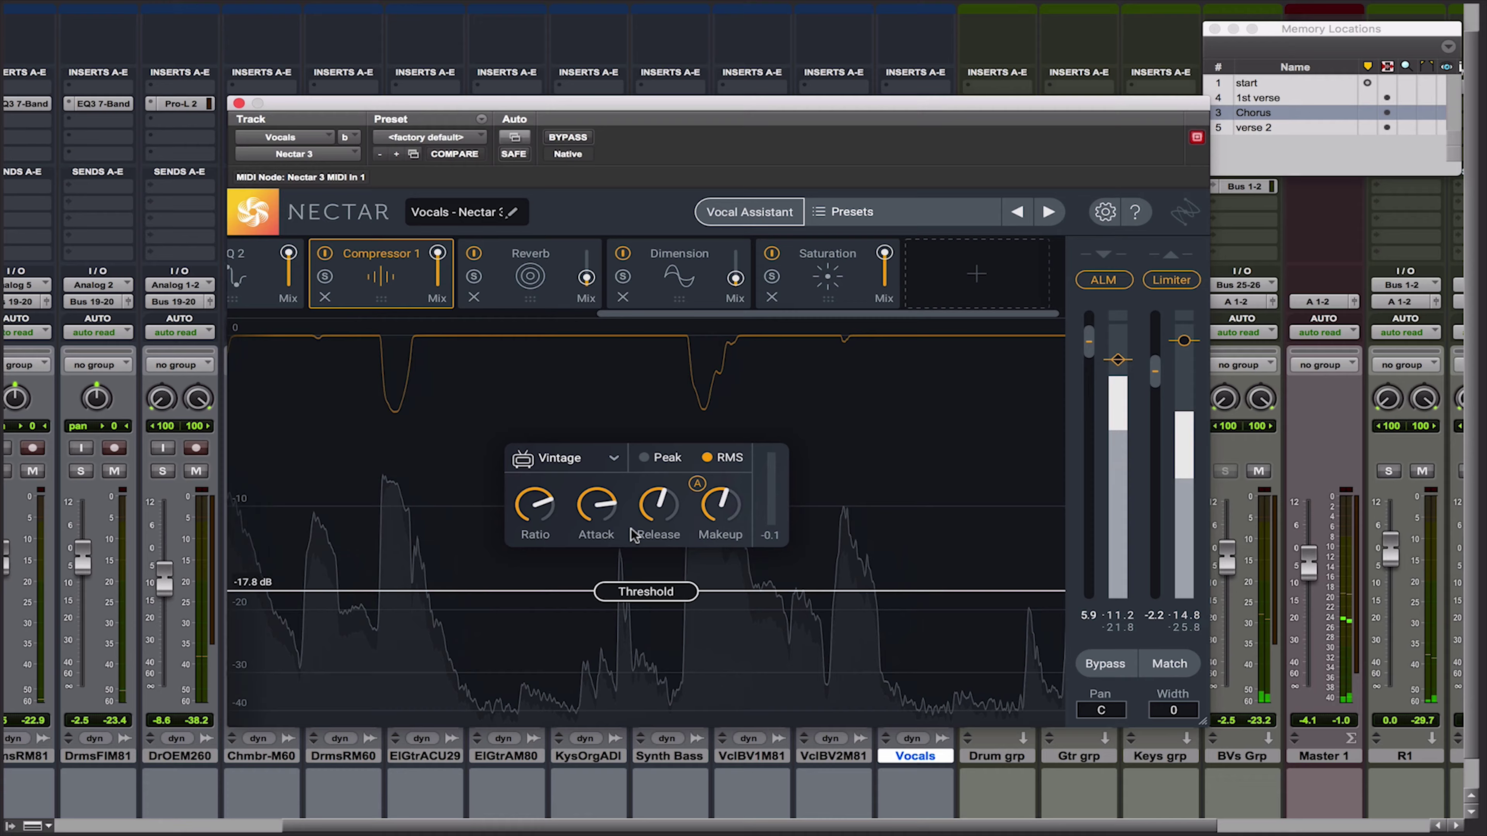
Open the Neutron 2 Equalizer on the Keys grp track, compare its vocal unmasking off and on during playback, and stop playback.
click(238, 103)
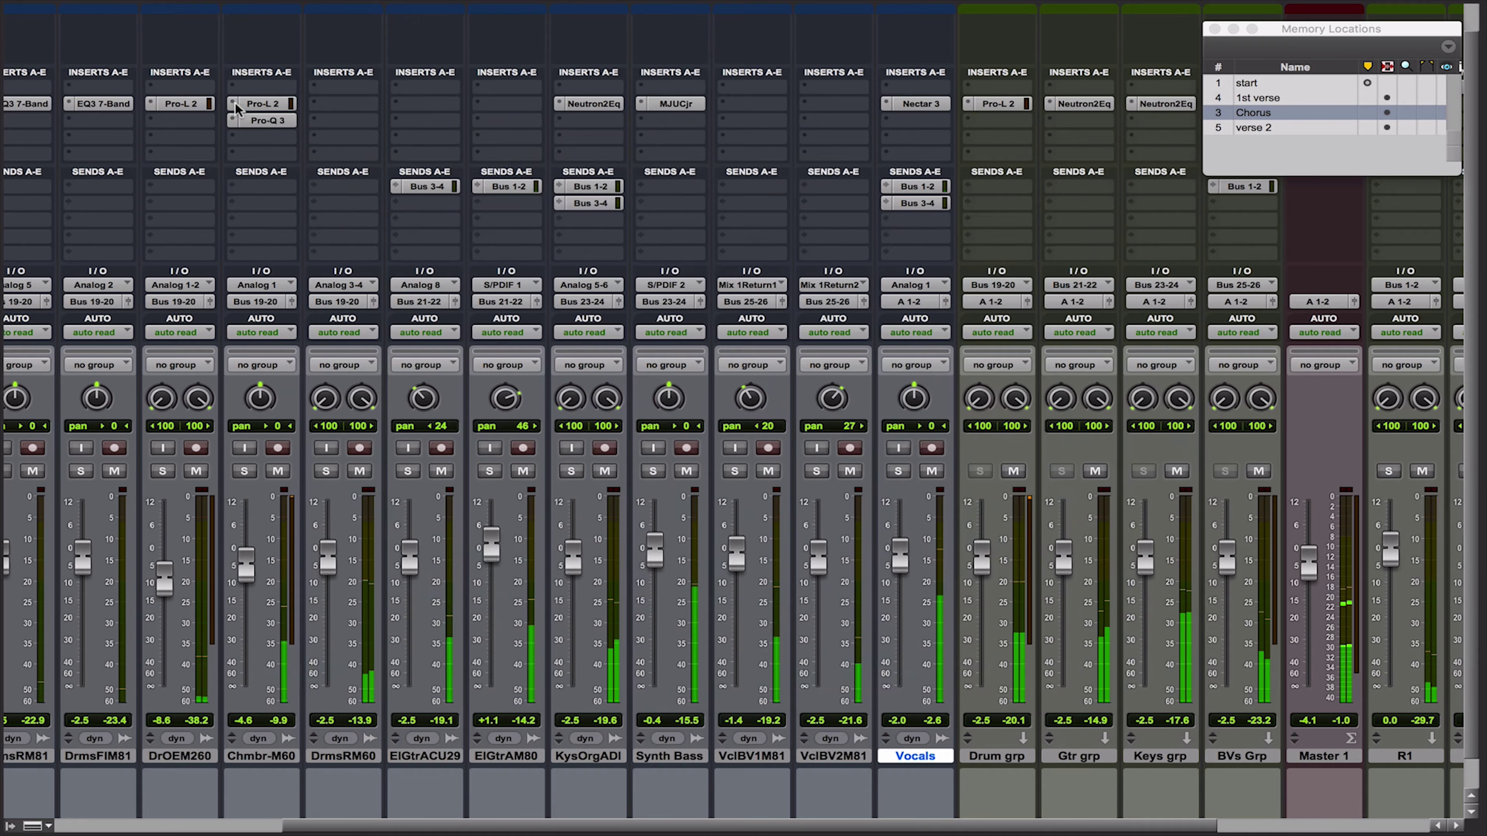
drag(872, 827, 998, 832)
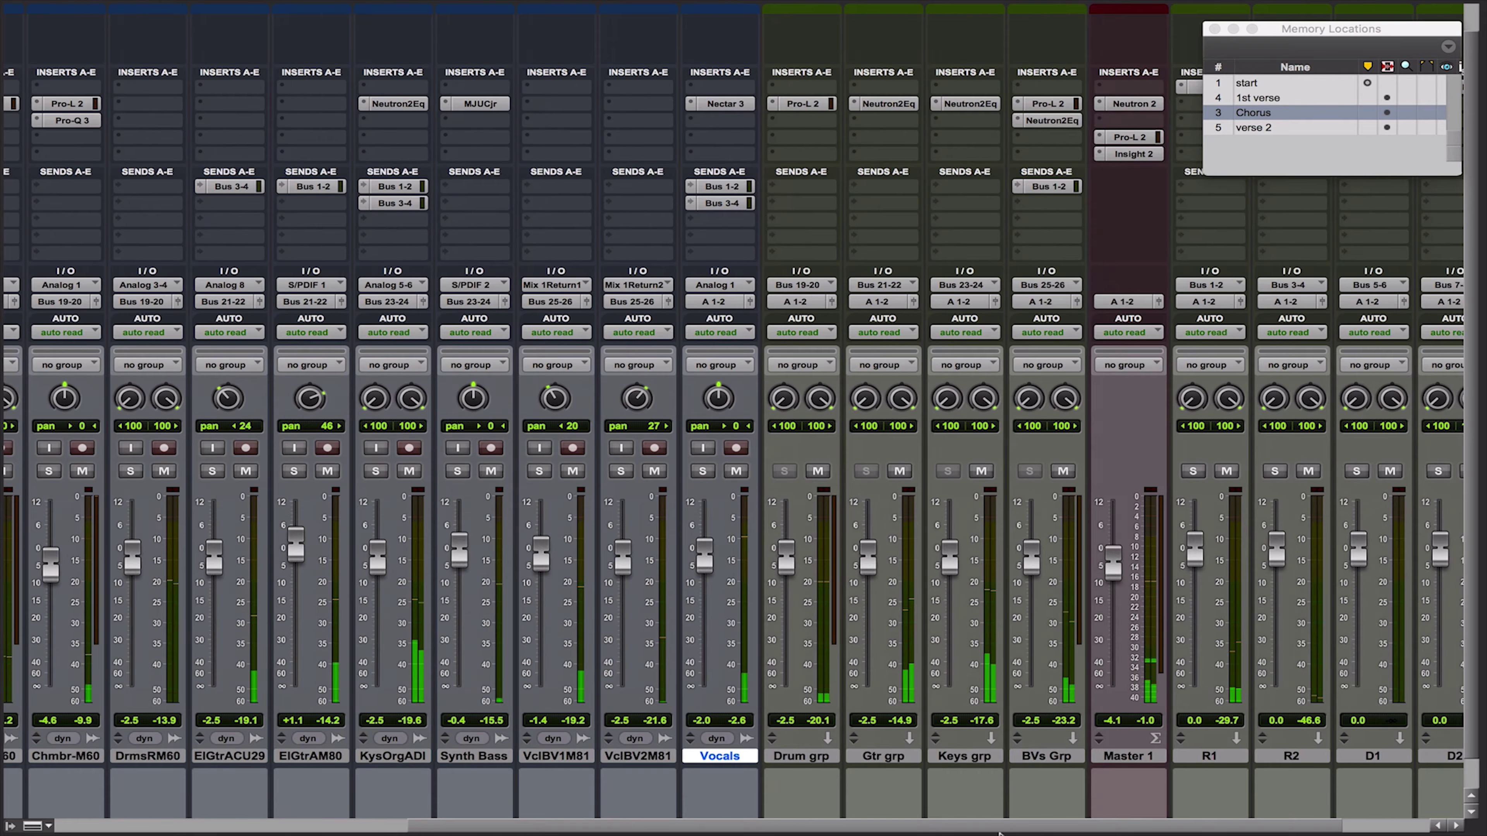
click(967, 104)
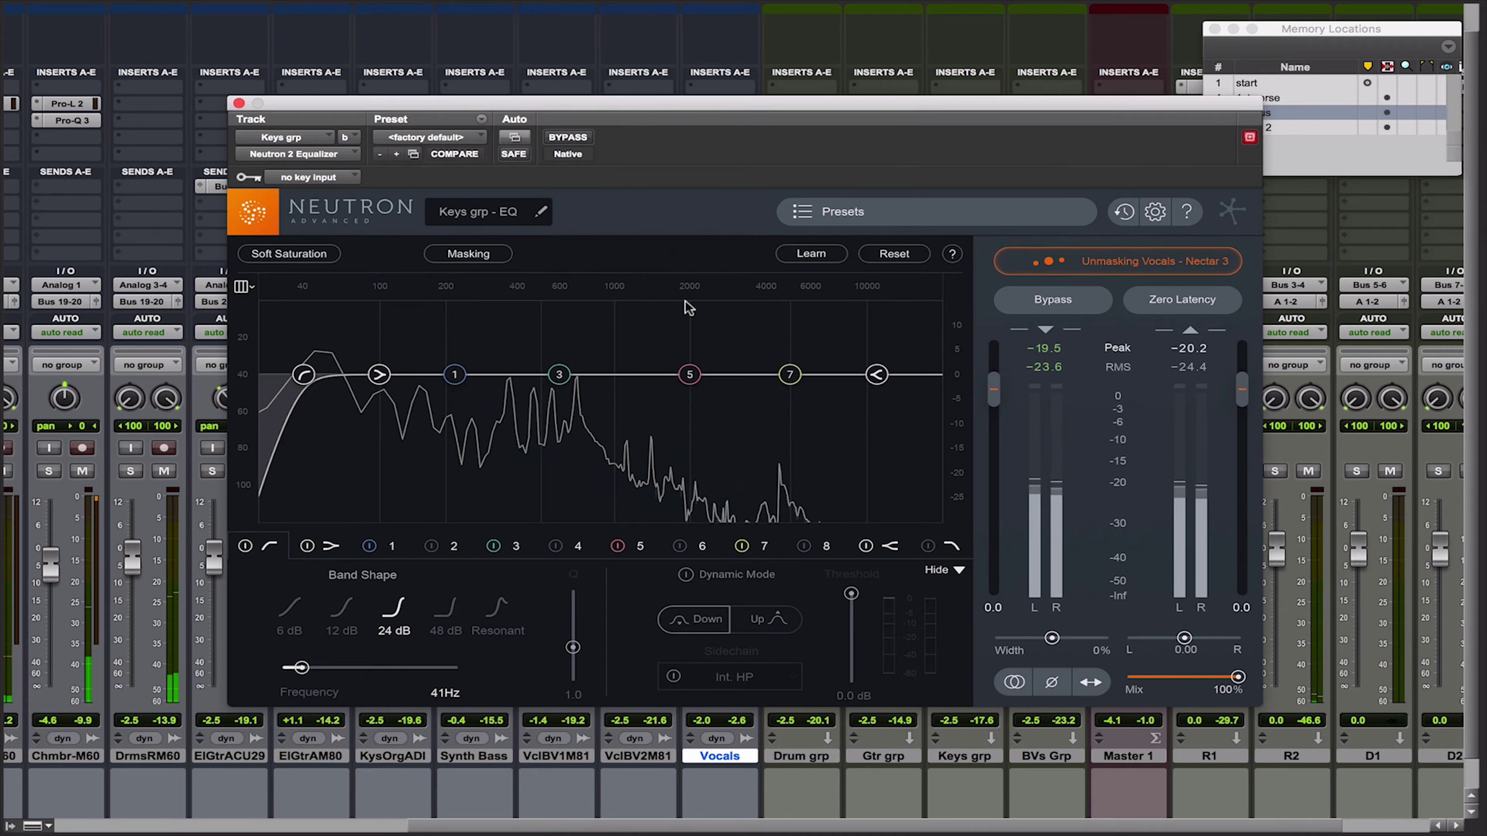
click(1049, 264)
click(1048, 264)
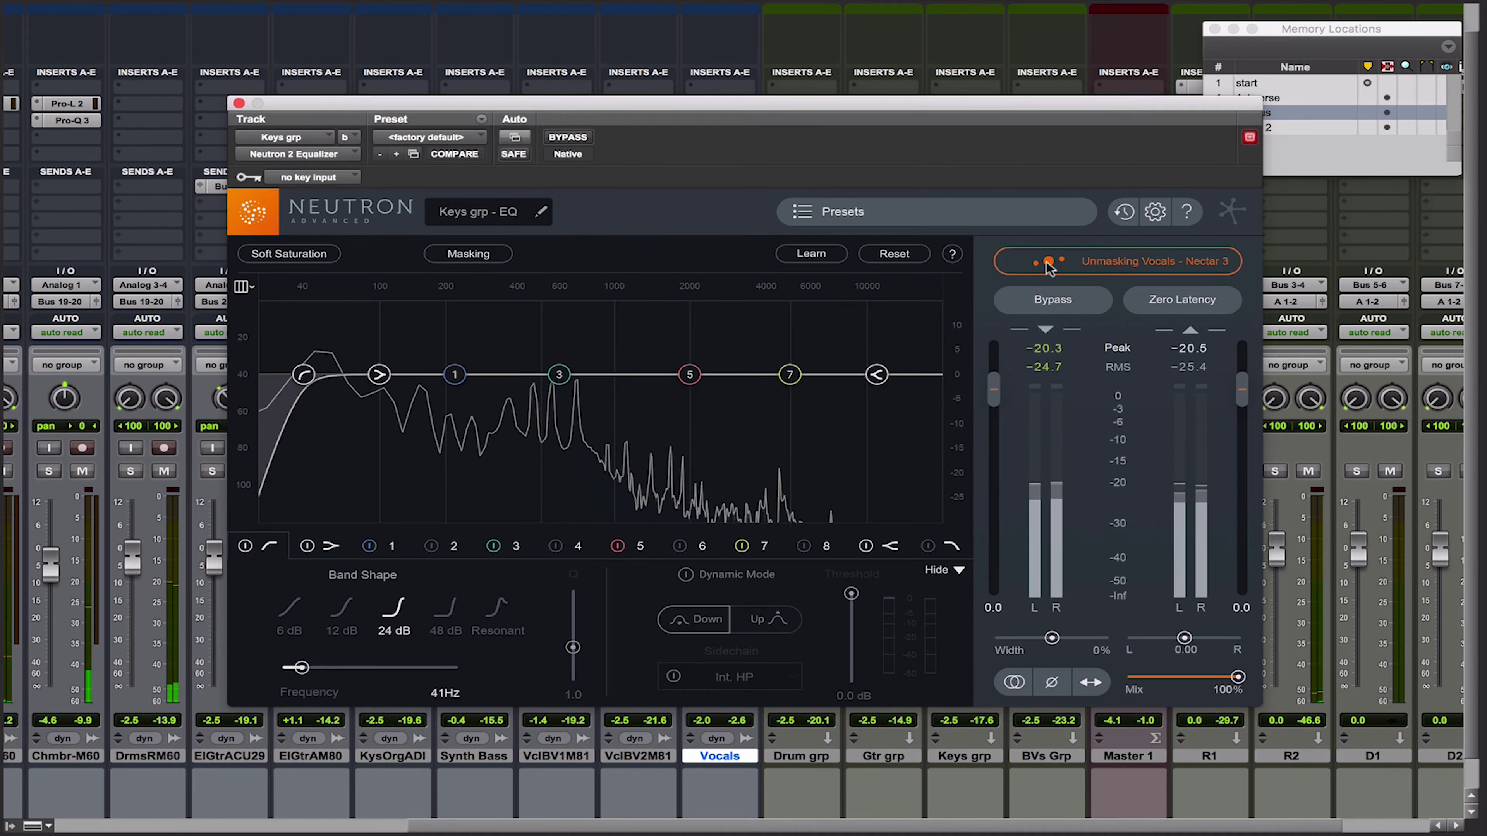
key(space)
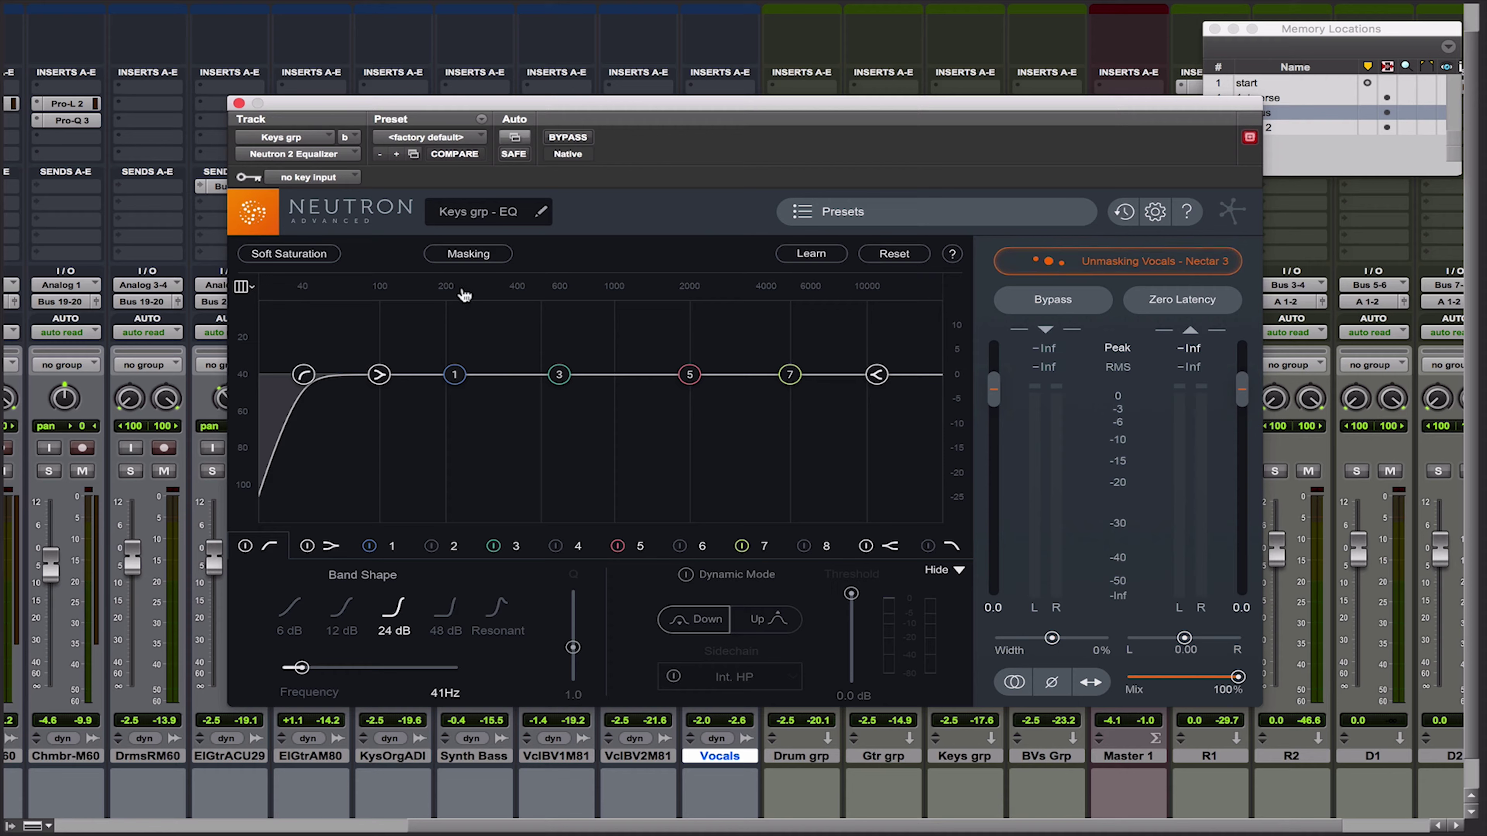
Return to Nectar 3 on the Vocals track, and move EQ 2 ahead of the De-esser in the module chain.
click(239, 104)
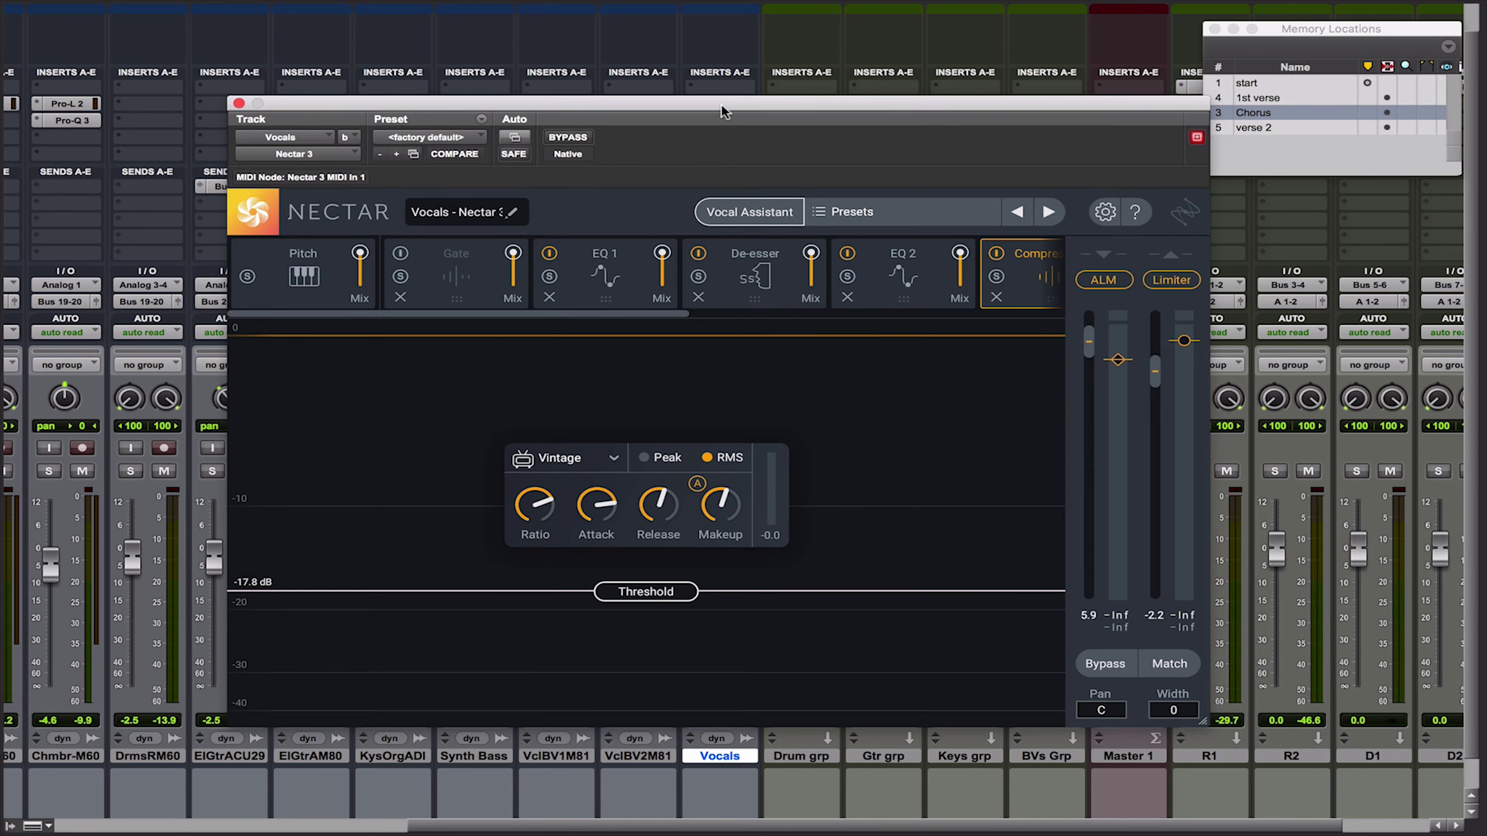
drag(719, 103, 726, 179)
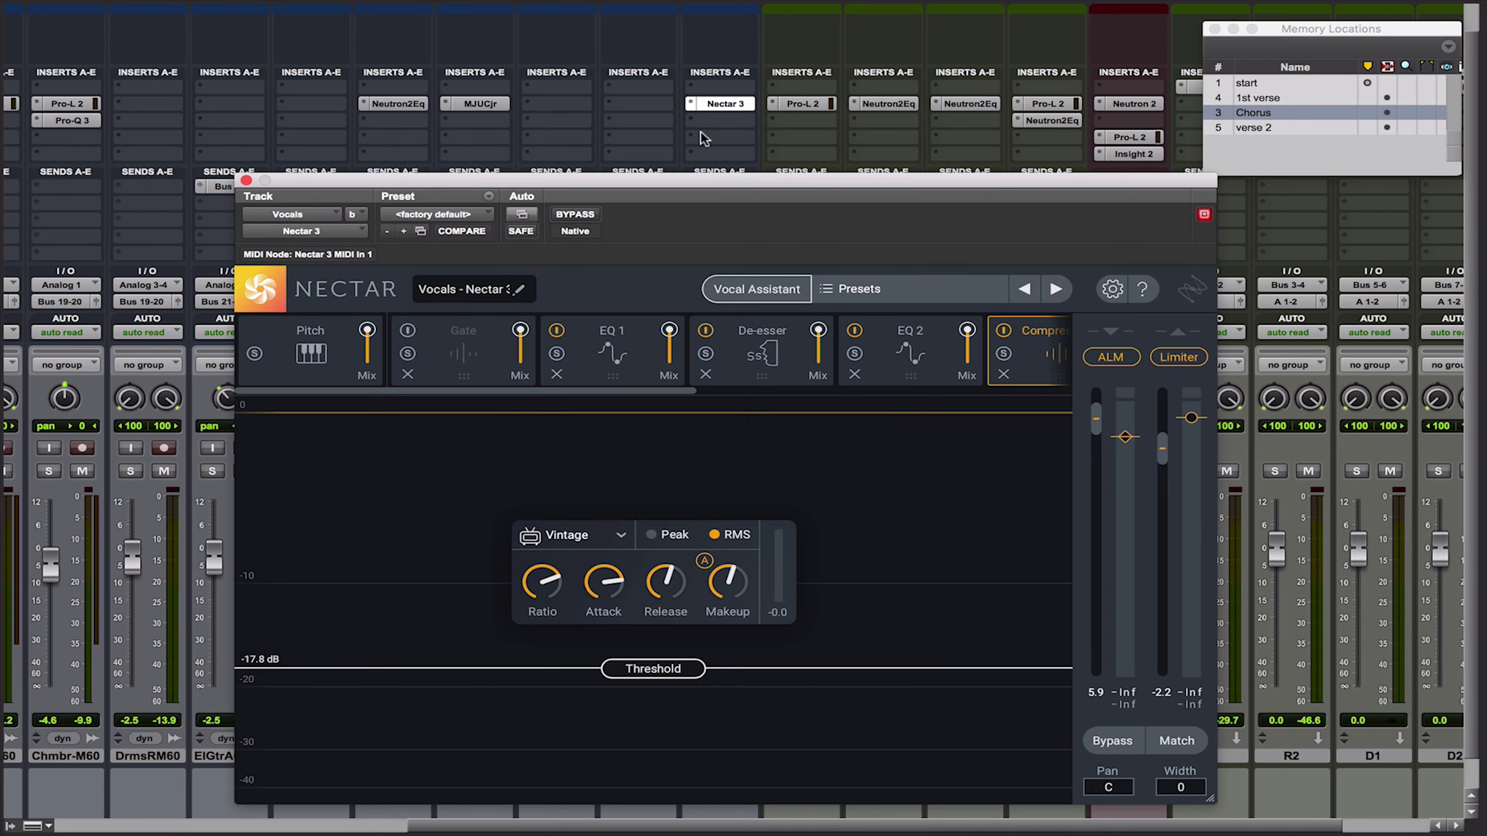
click(692, 116)
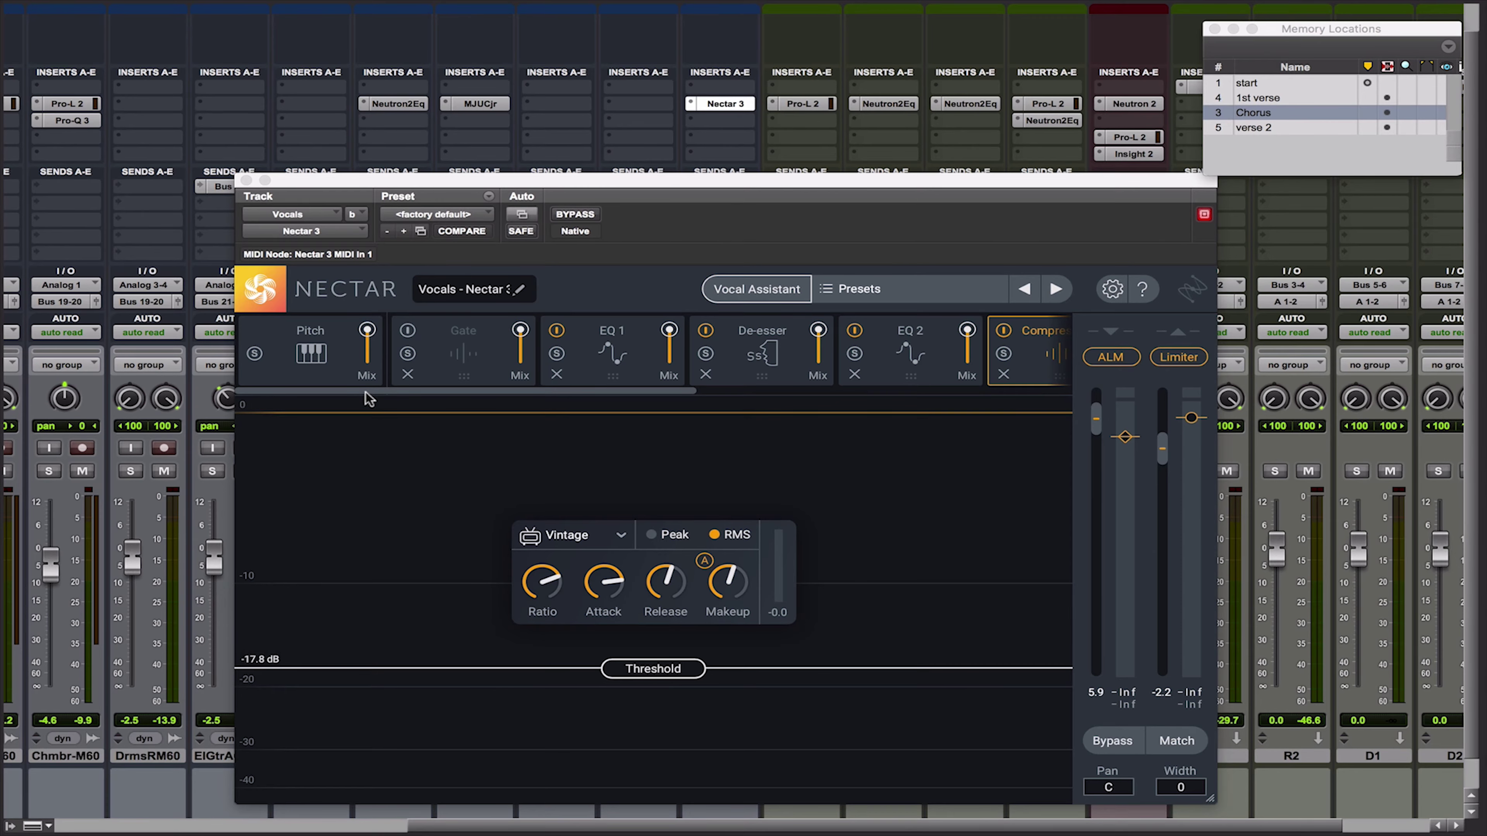
drag(369, 393, 404, 407)
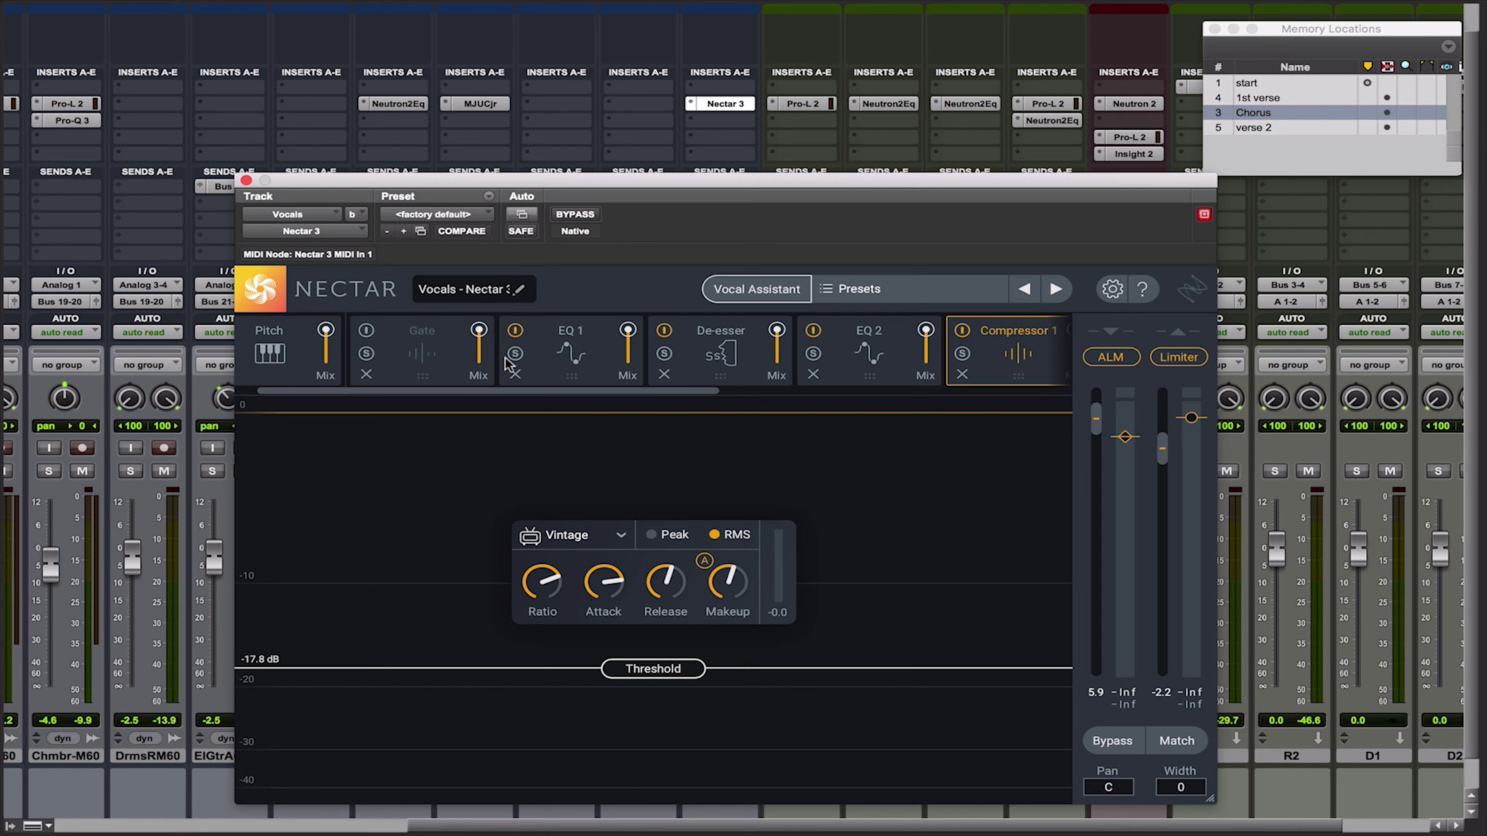
drag(408, 395, 438, 349)
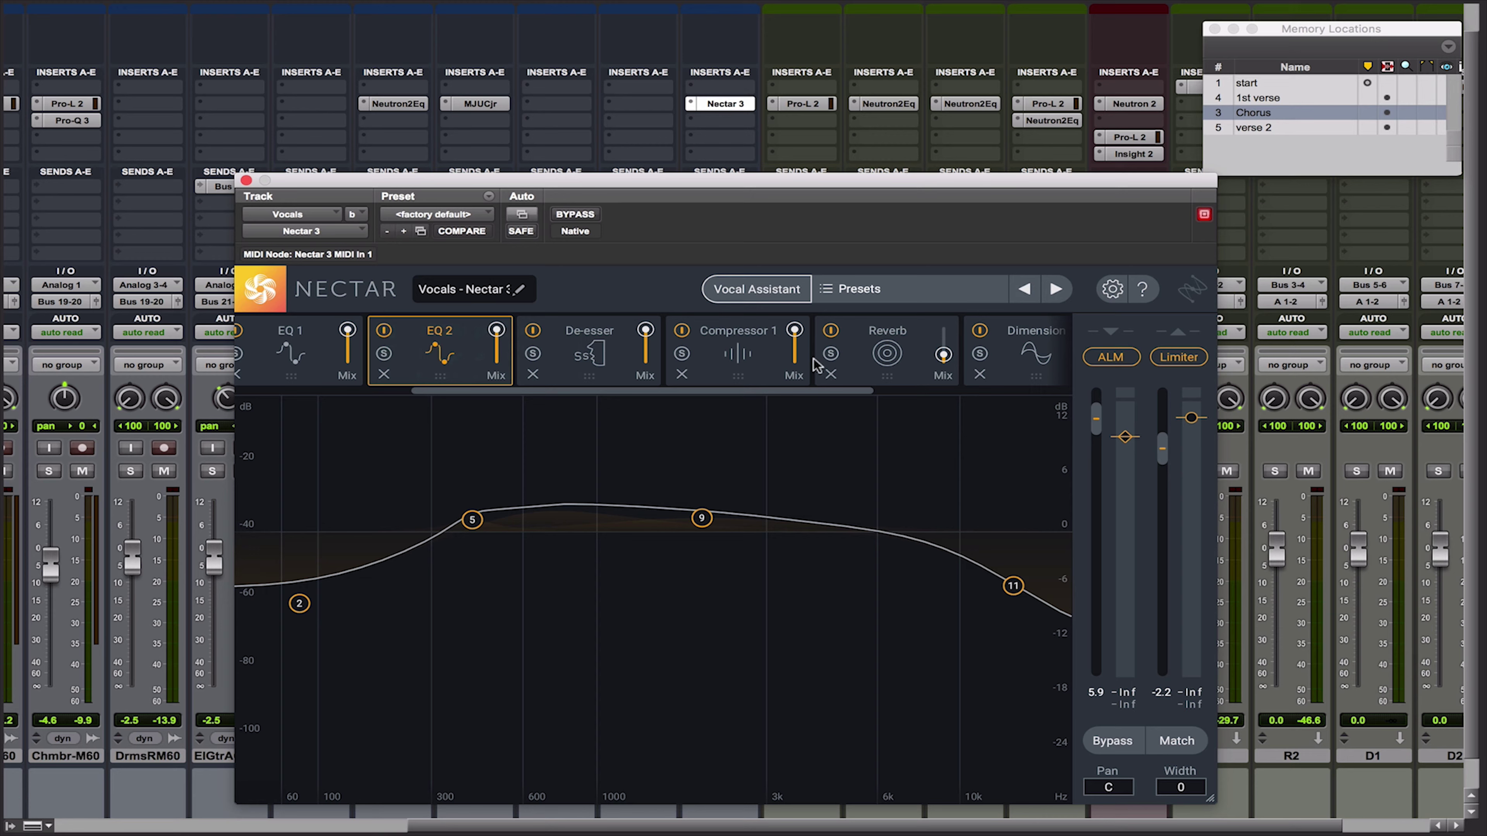